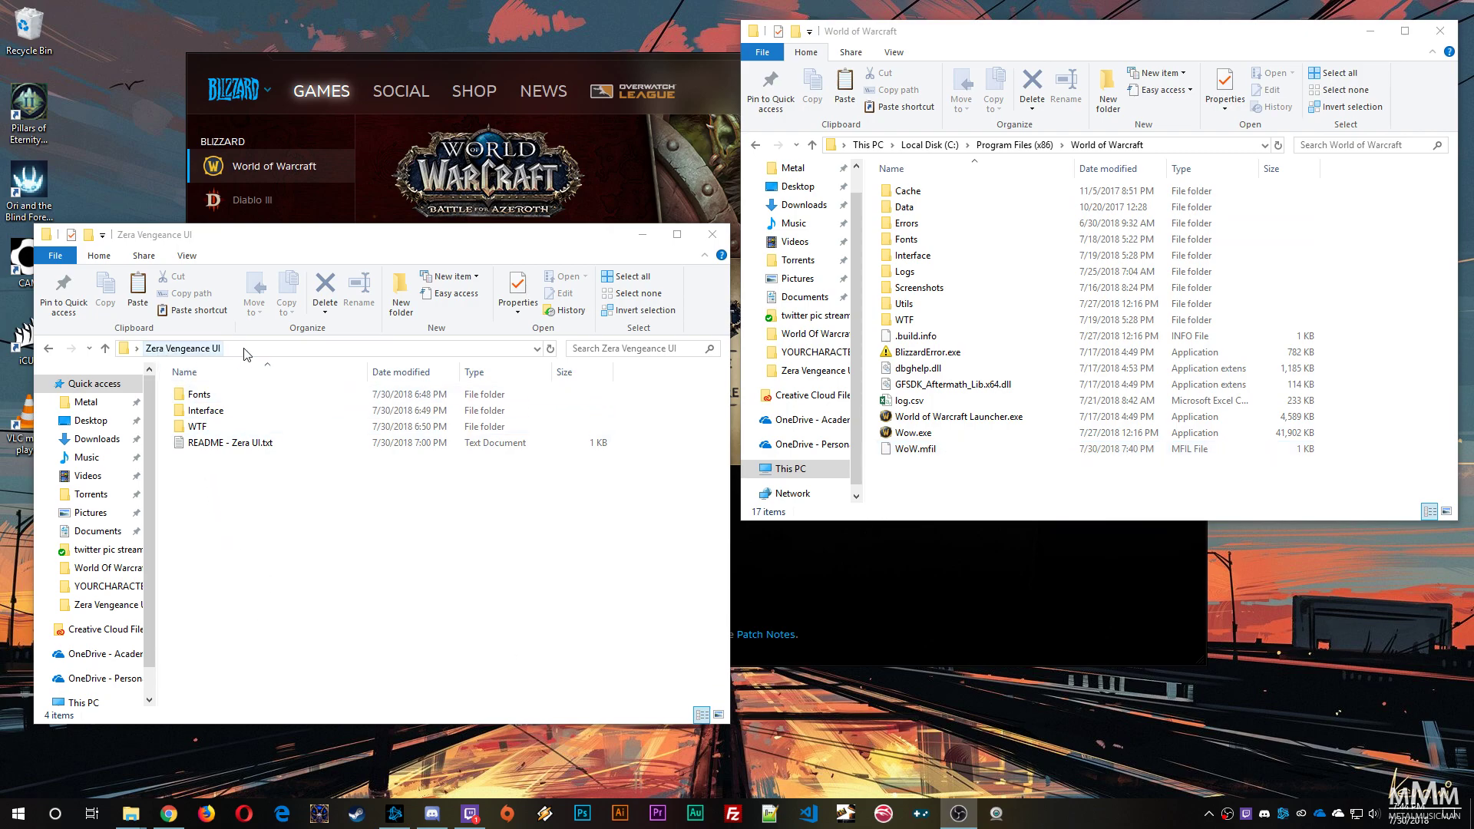
# - Read the installation instructions in README - Zera UI.txt, close it, and look over the Fonts, Interface and WTF folders
pyautogui.doubleClick(223, 443)
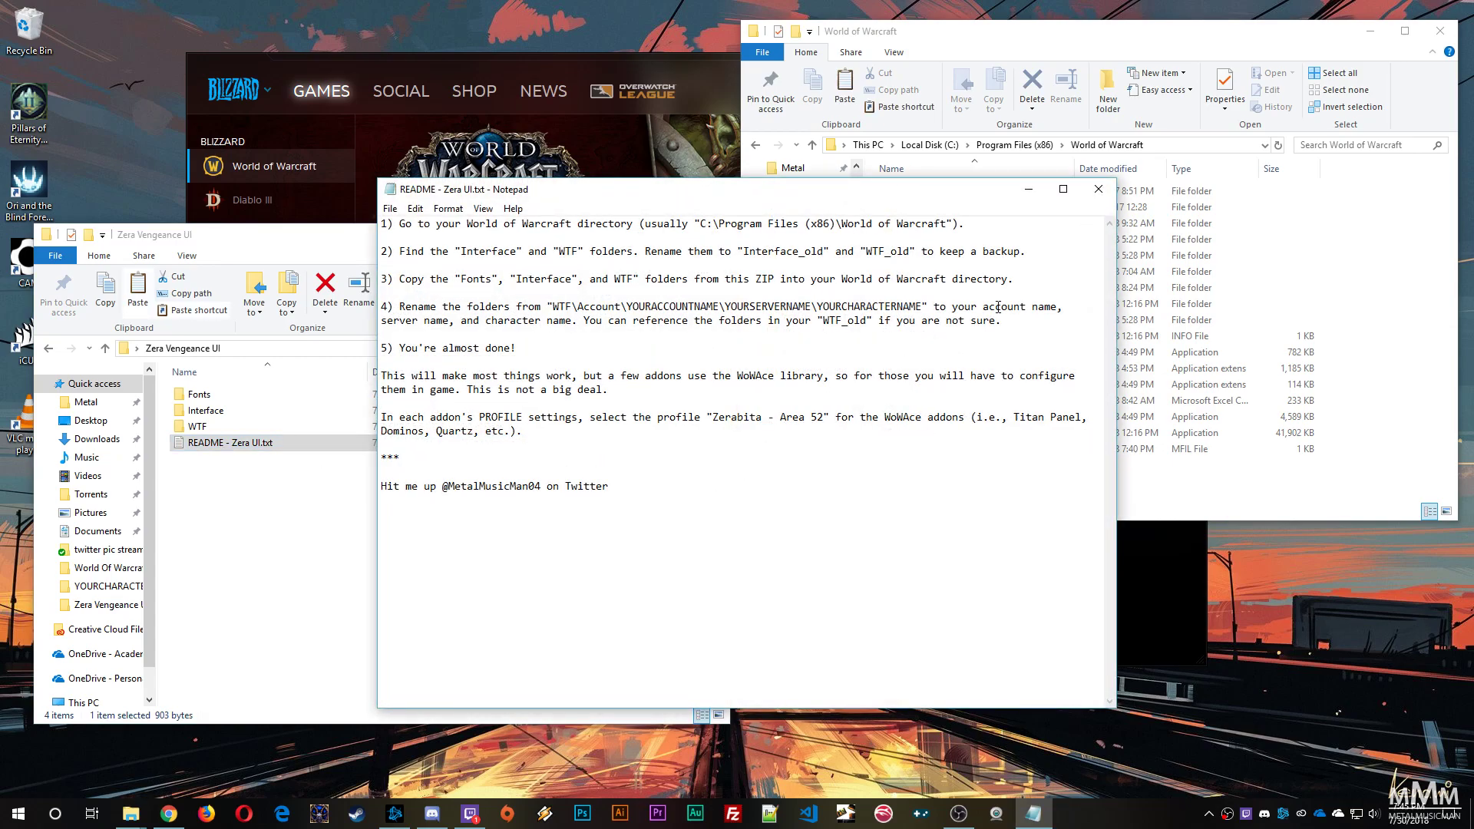
pyautogui.click(1098, 190)
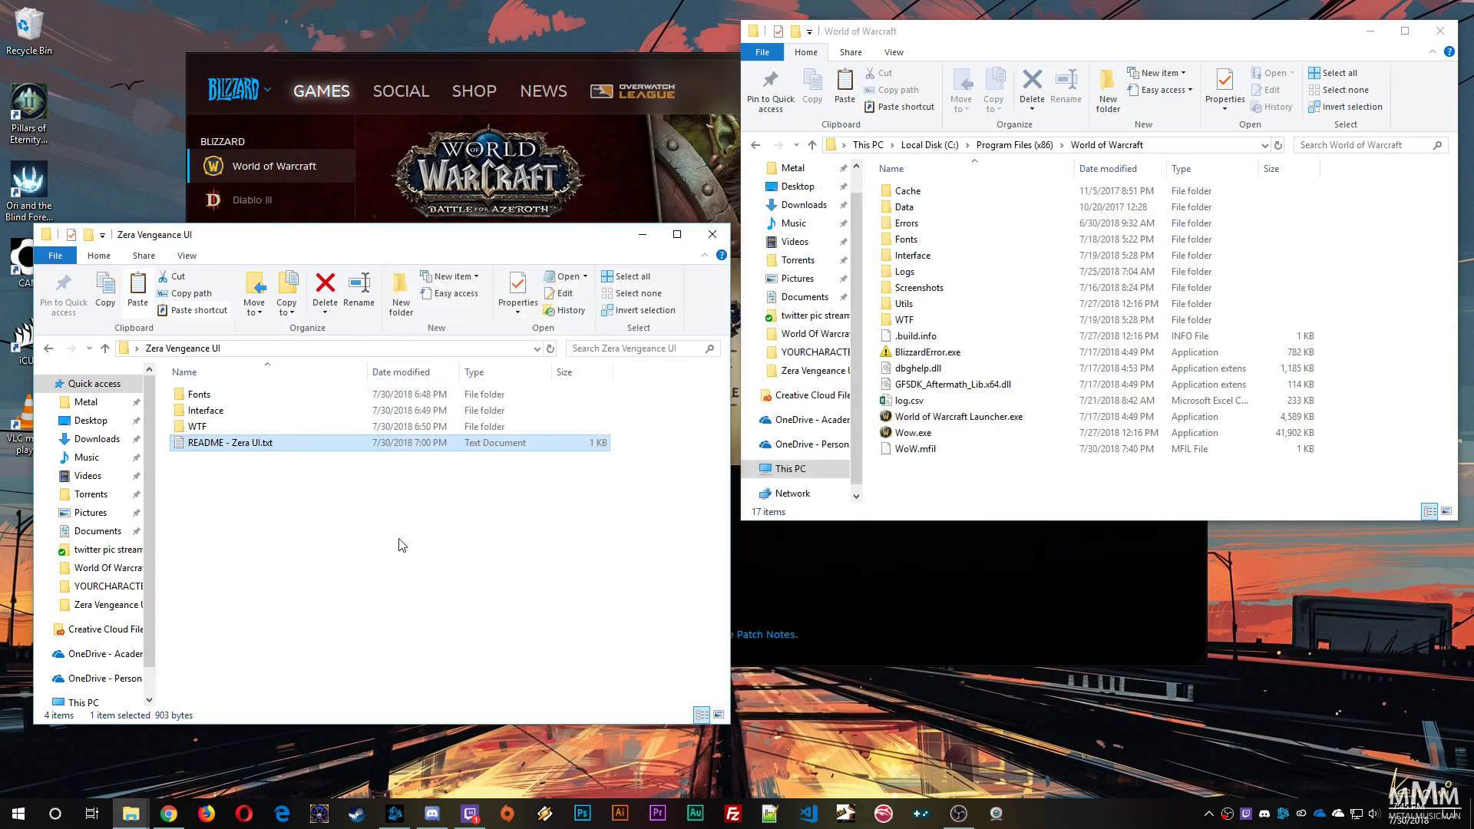
pyautogui.click(214, 395)
pyautogui.click(219, 411)
pyautogui.click(228, 427)
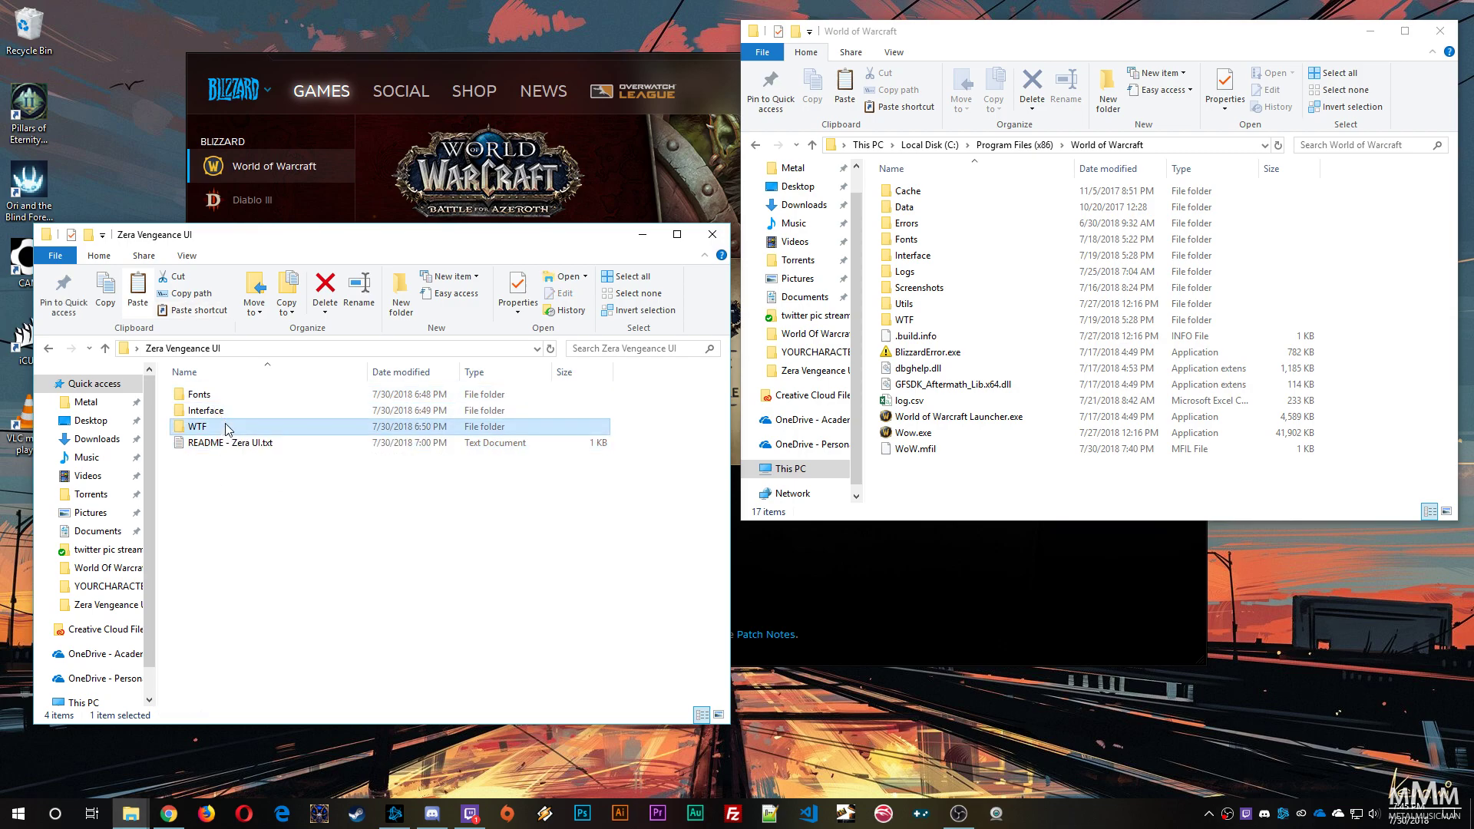
pyautogui.click(977, 503)
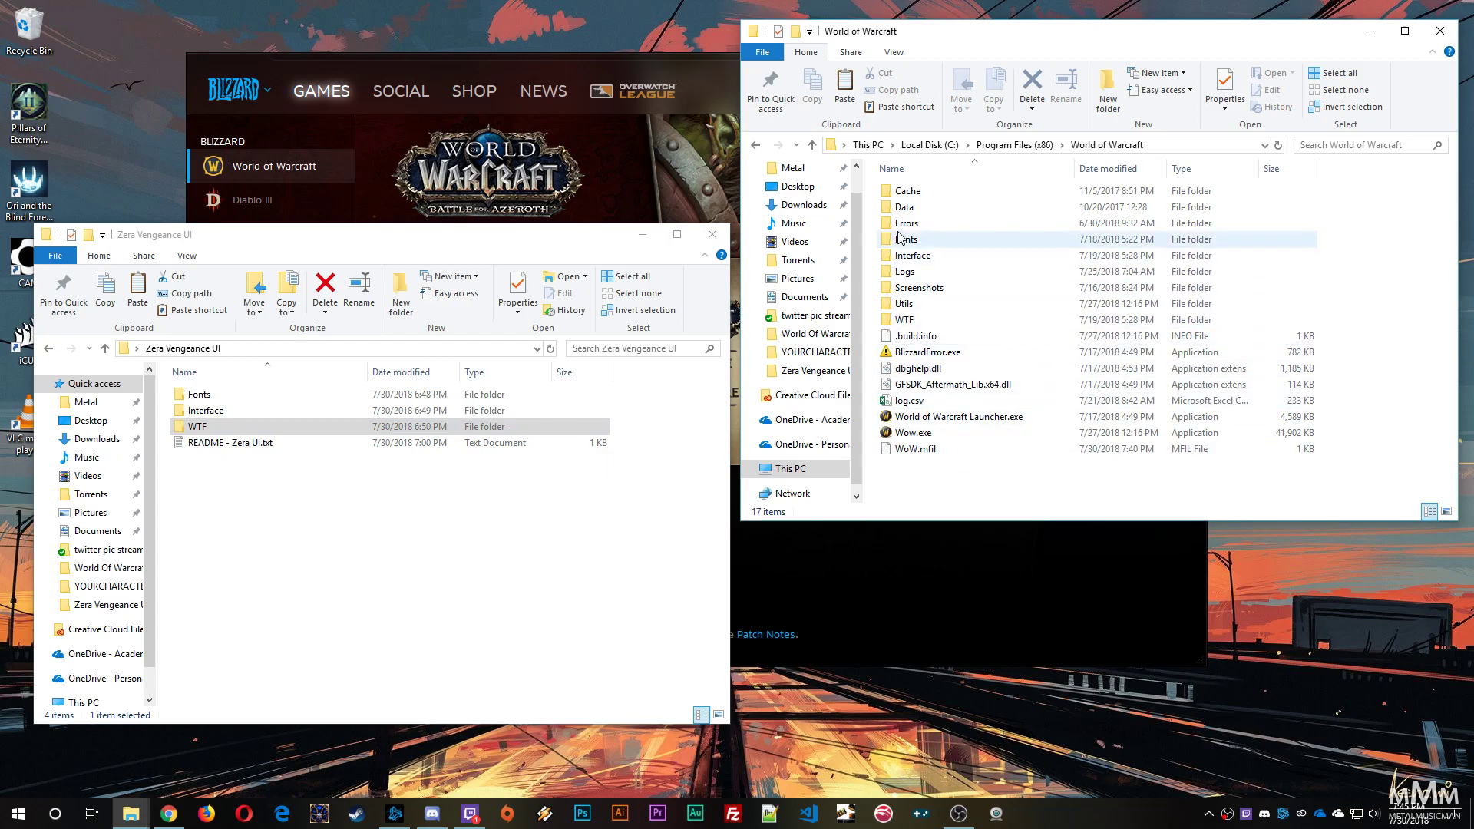
pyautogui.rightClick(911, 324)
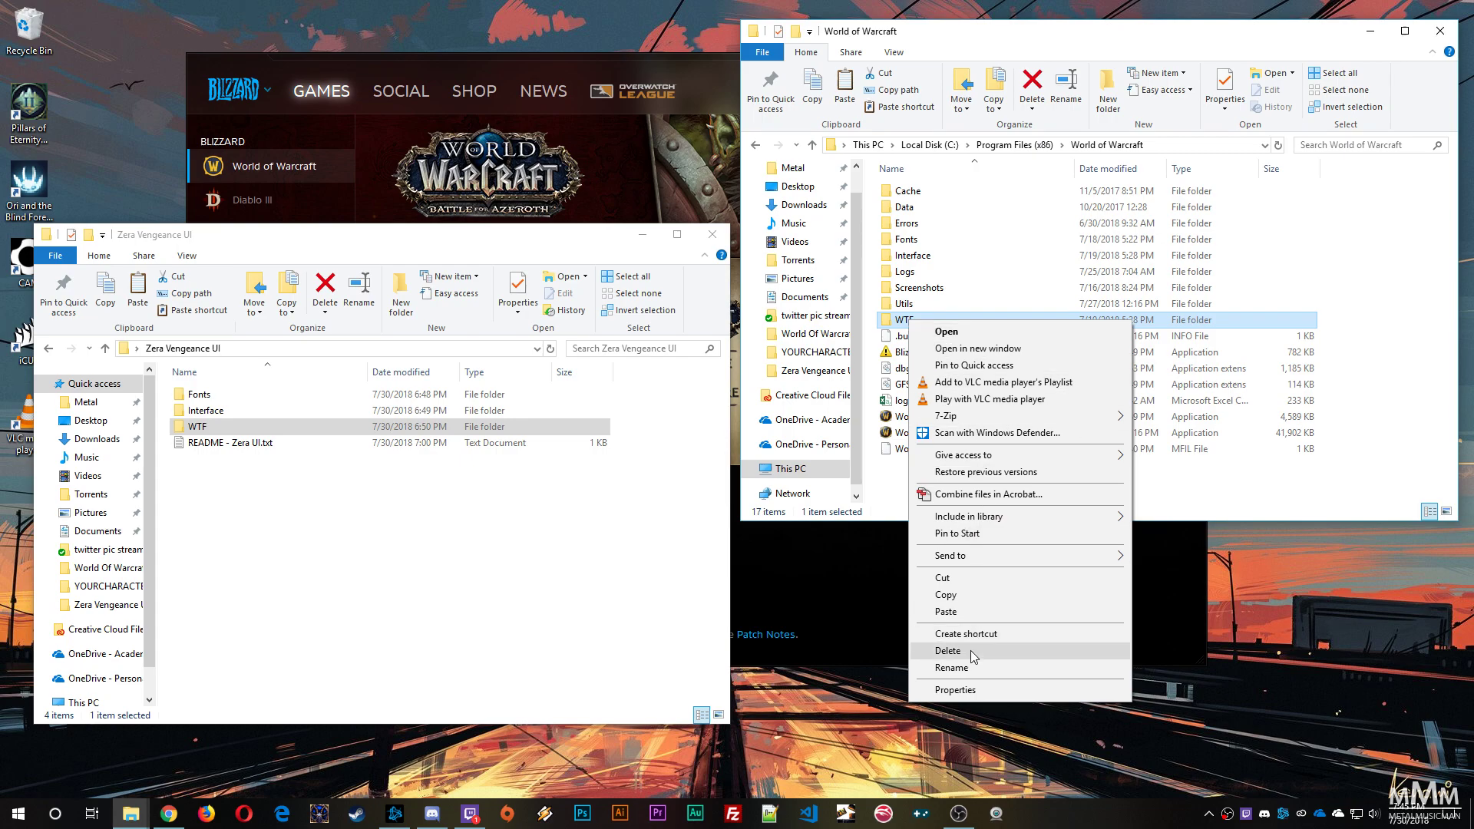
pyautogui.click(970, 671)
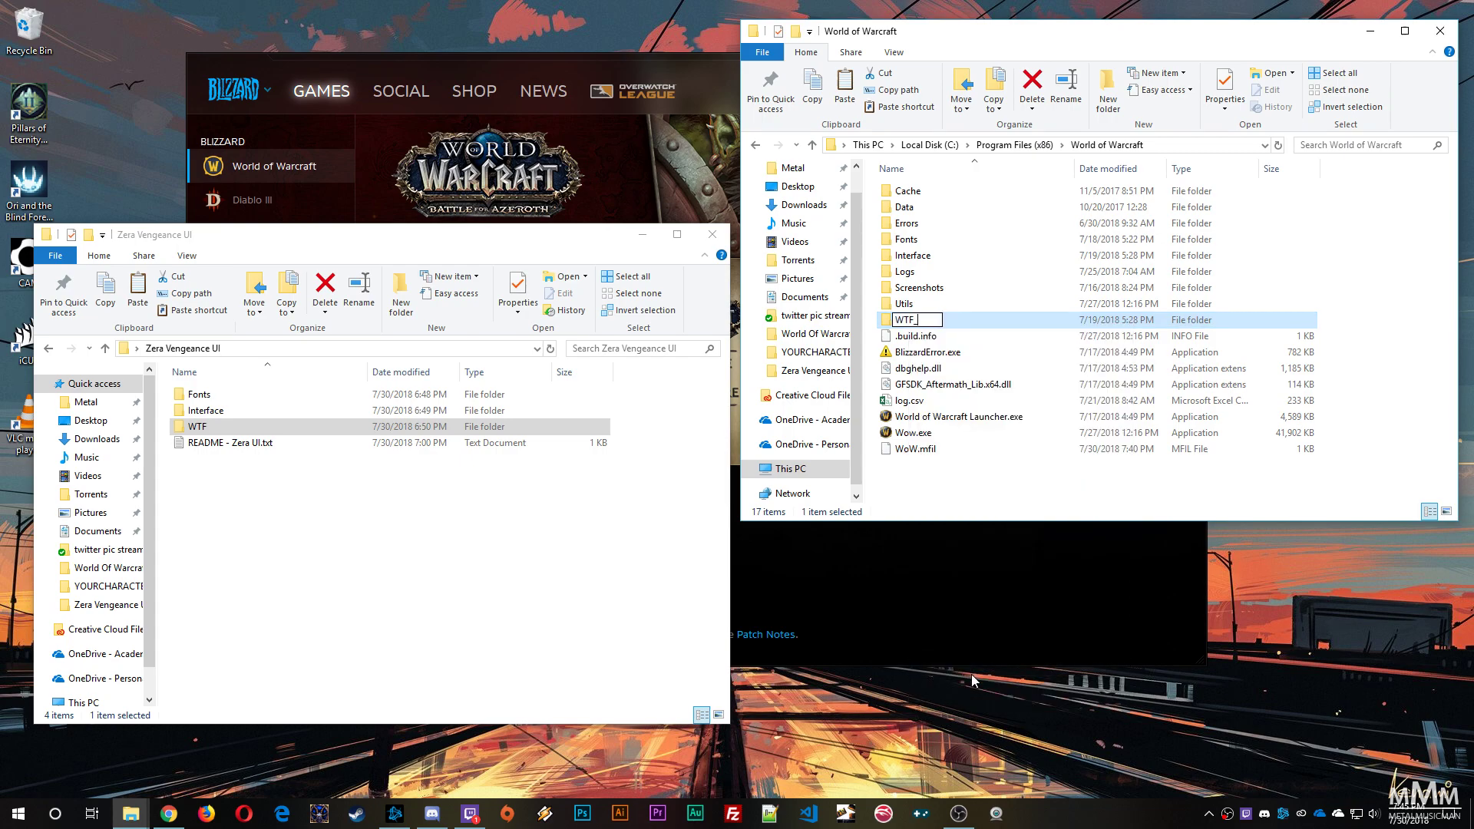
pyautogui.press('Escape')
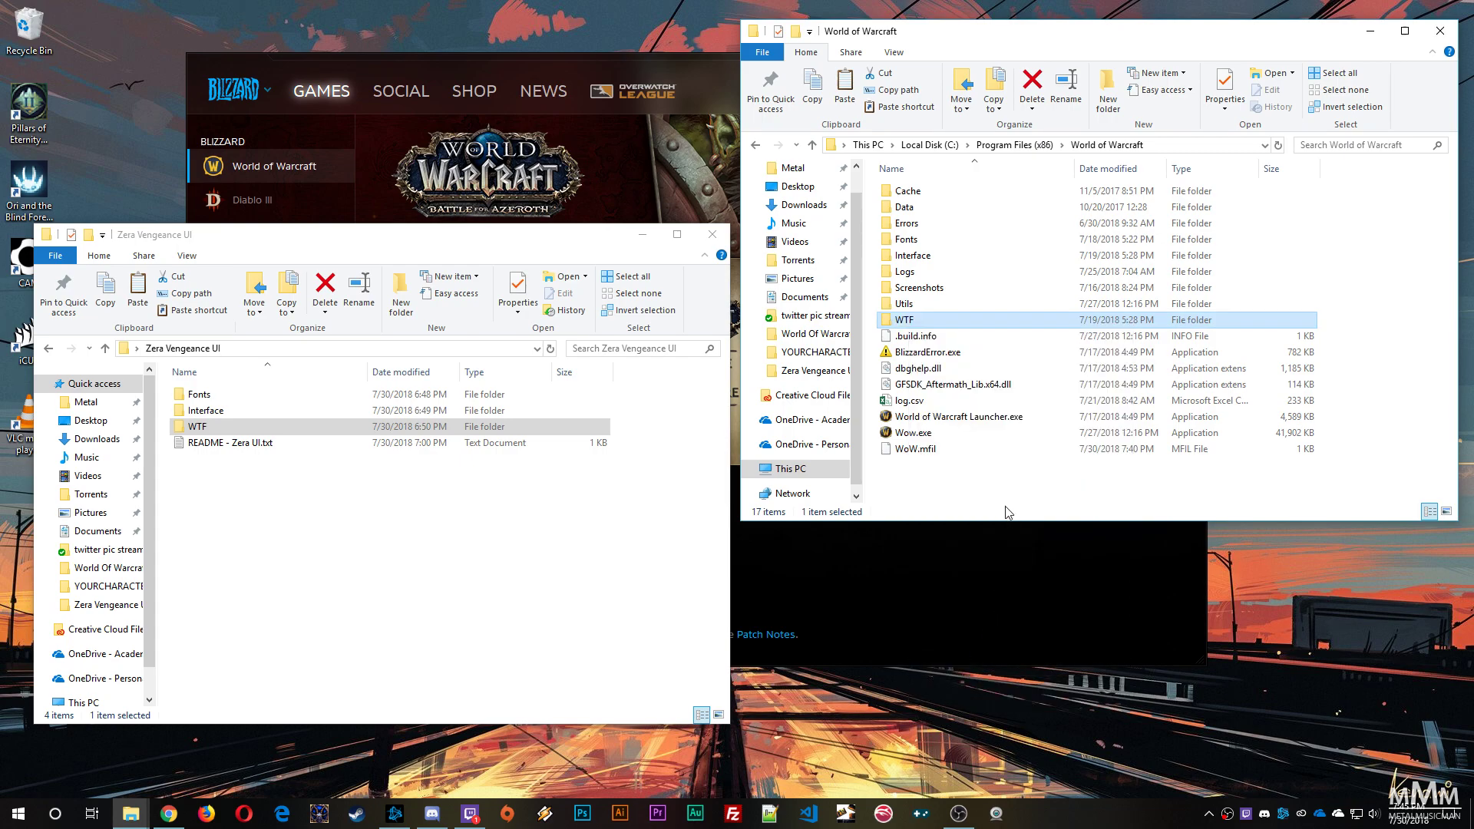
pyautogui.click(986, 504)
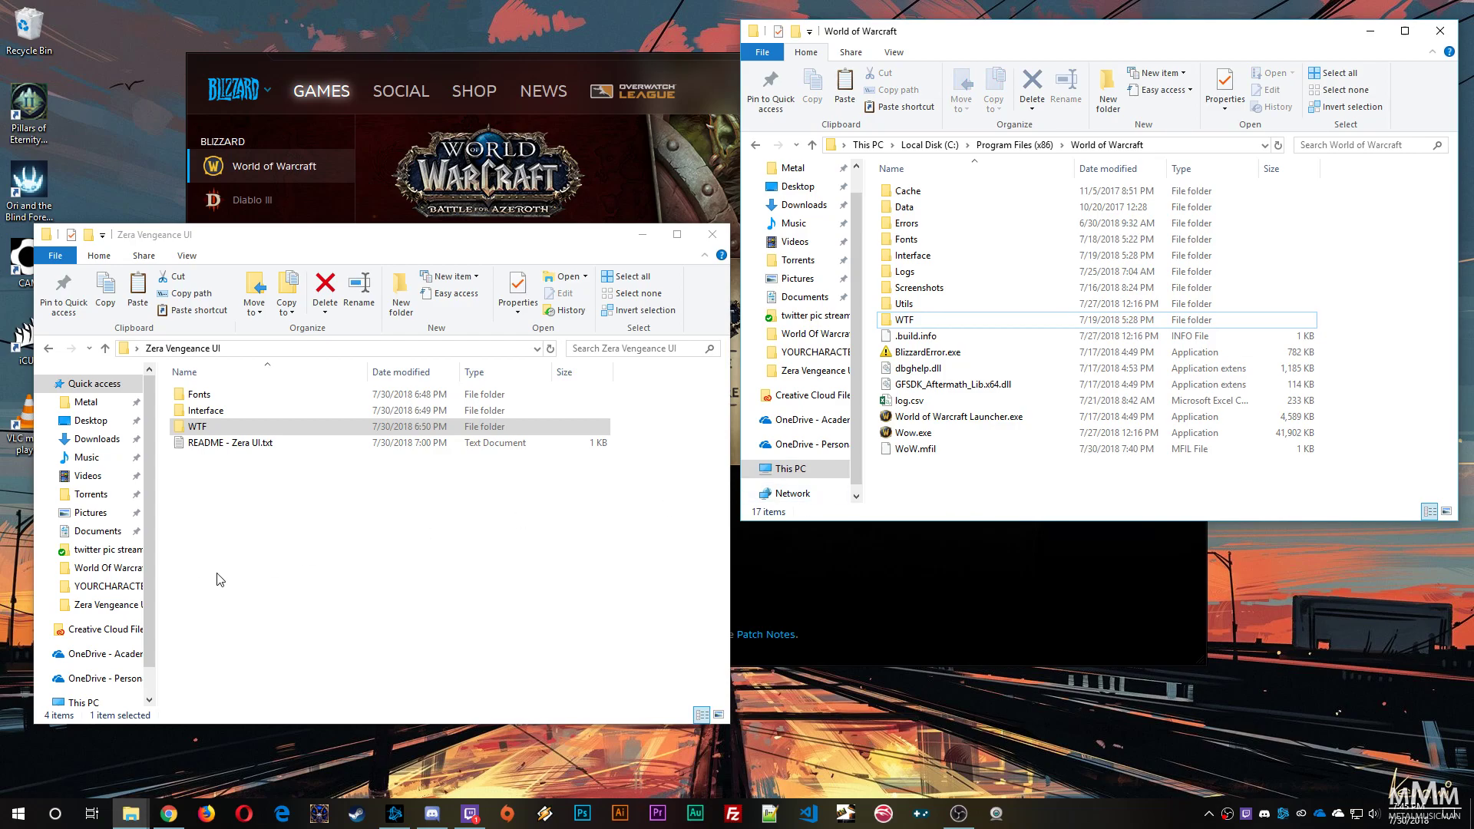
# - Open the Account folder inside the WTF folder of the Zera Vengeance UI package
pyautogui.moveTo(460, 382); pyautogui.dragTo(477, 426)
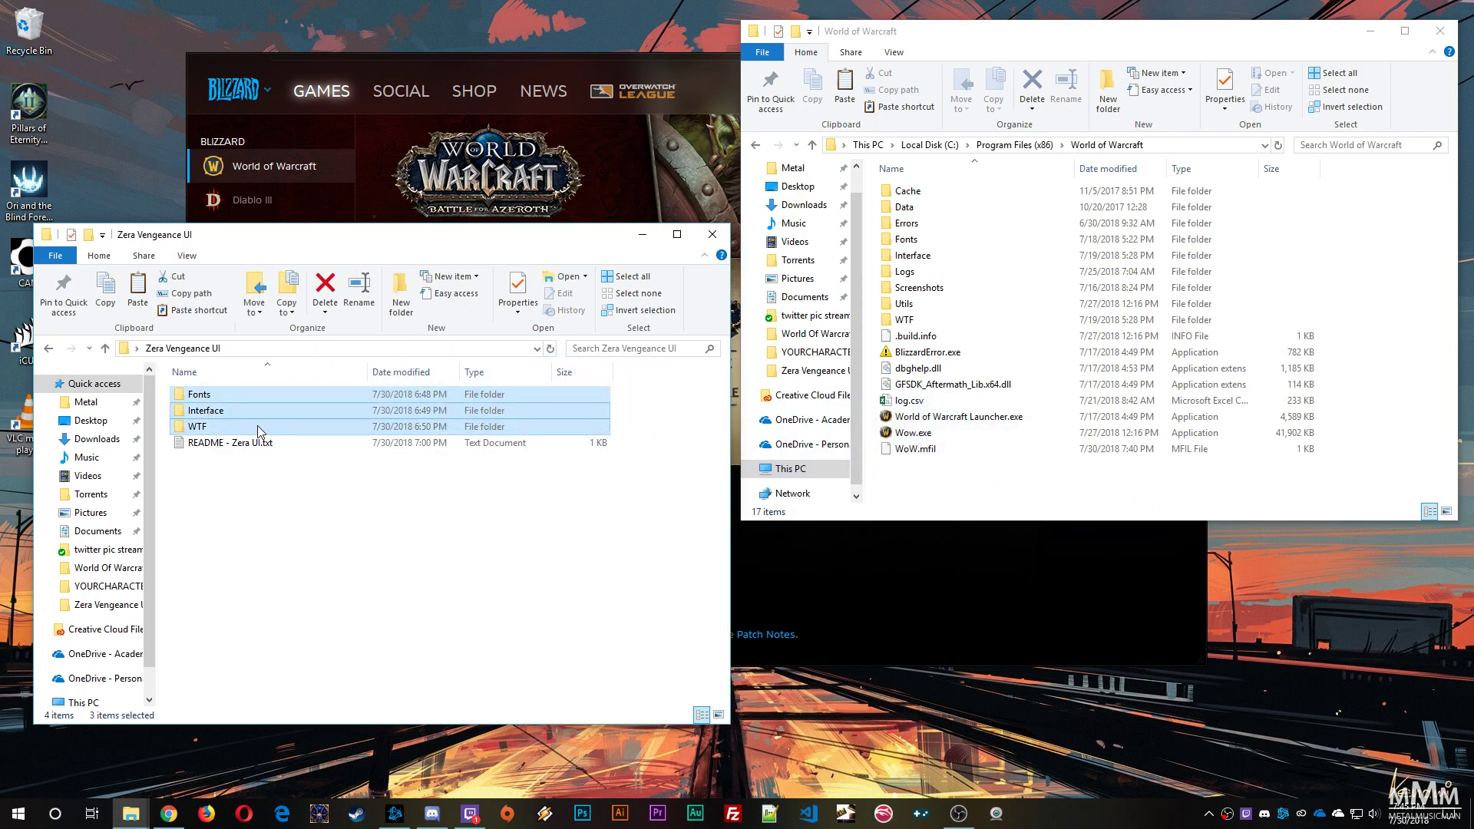
pyautogui.click(329, 464)
pyautogui.doubleClick(201, 428)
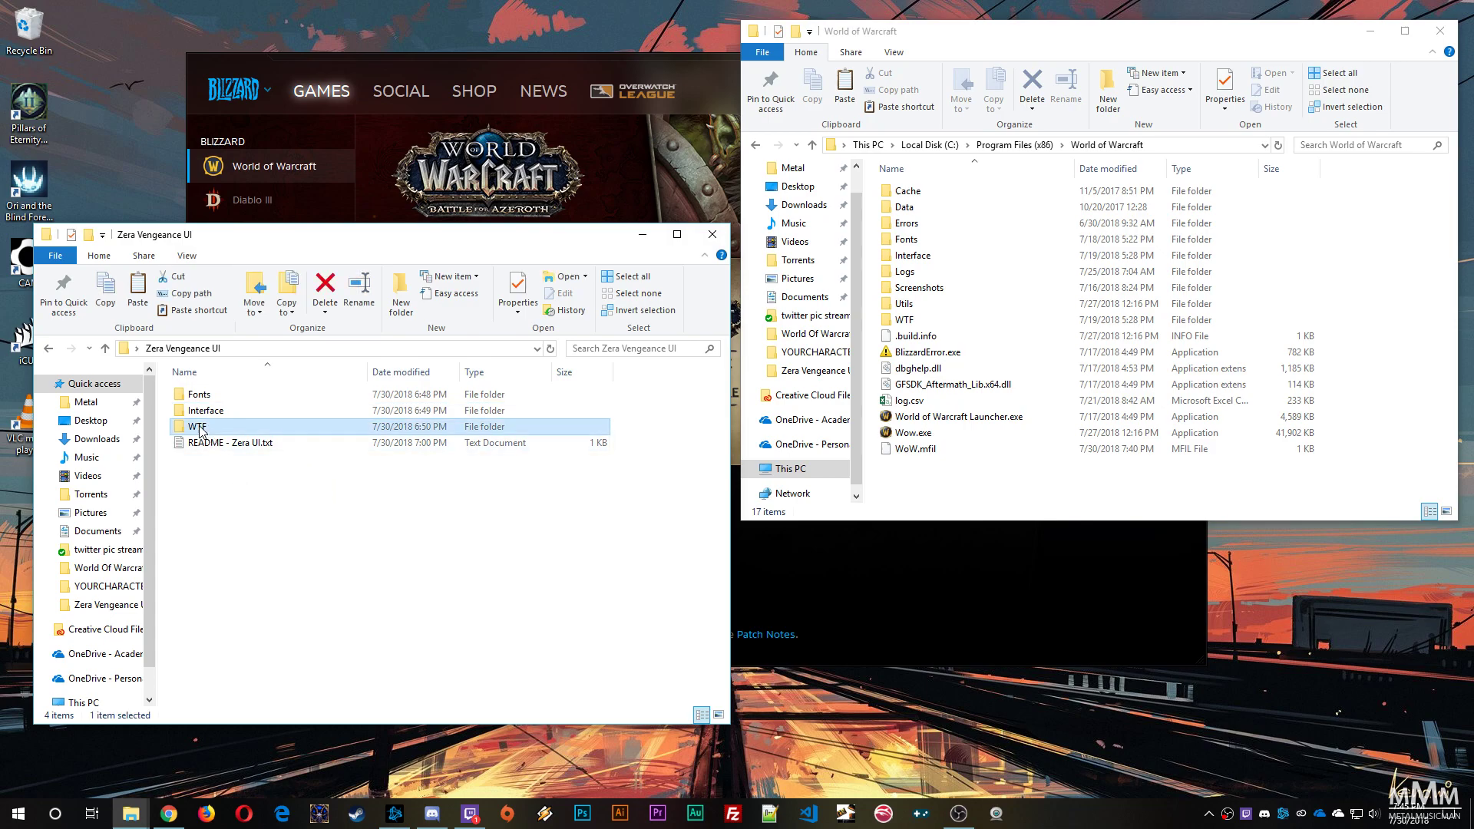
pyautogui.doubleClick(201, 396)
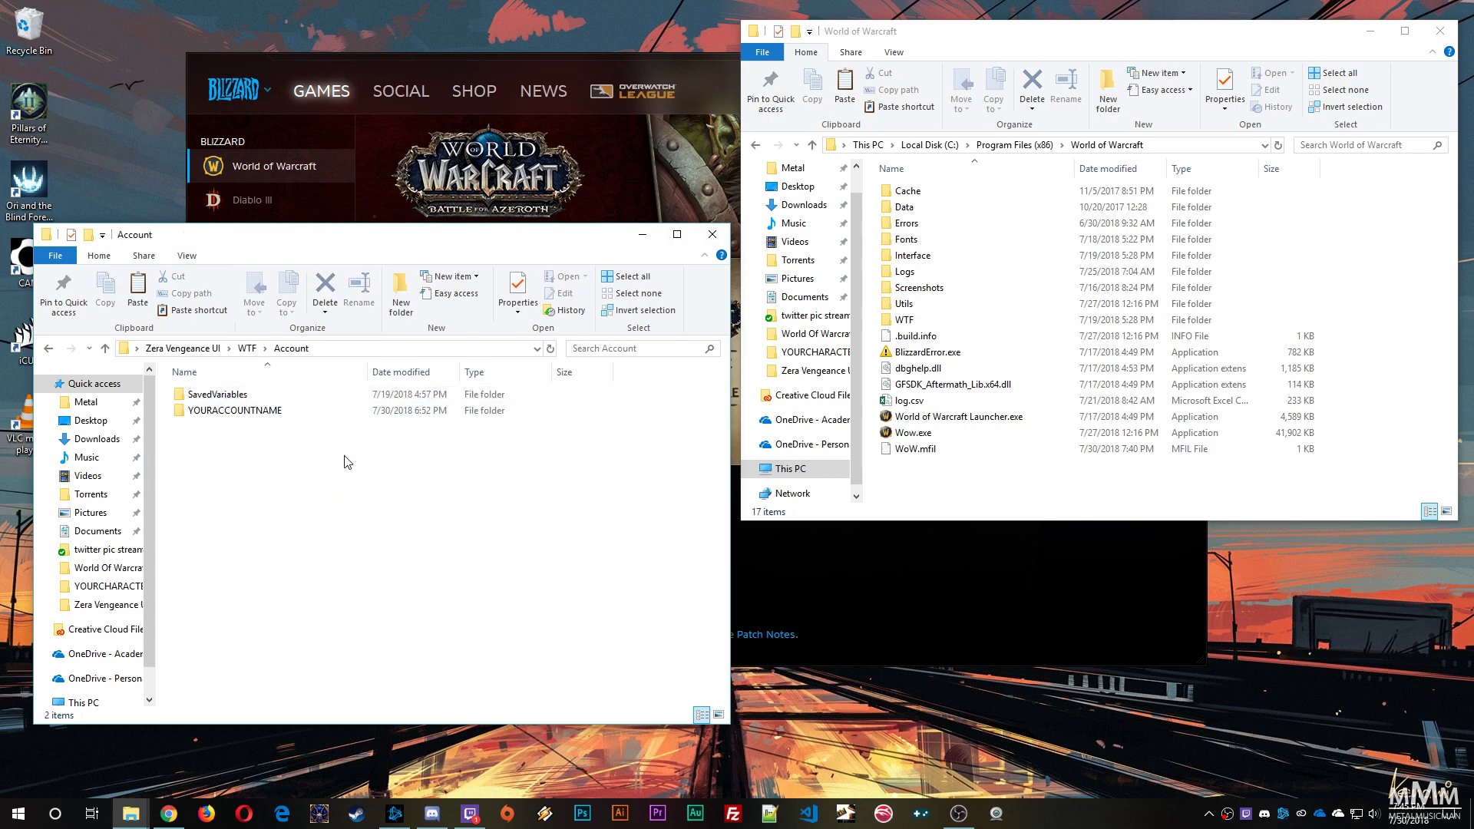
# - Open the package's YOURACCOUNTNAME folder and its YOURSERVERNAME subfolder, leaving both folder names as they are
pyautogui.click(246, 413)
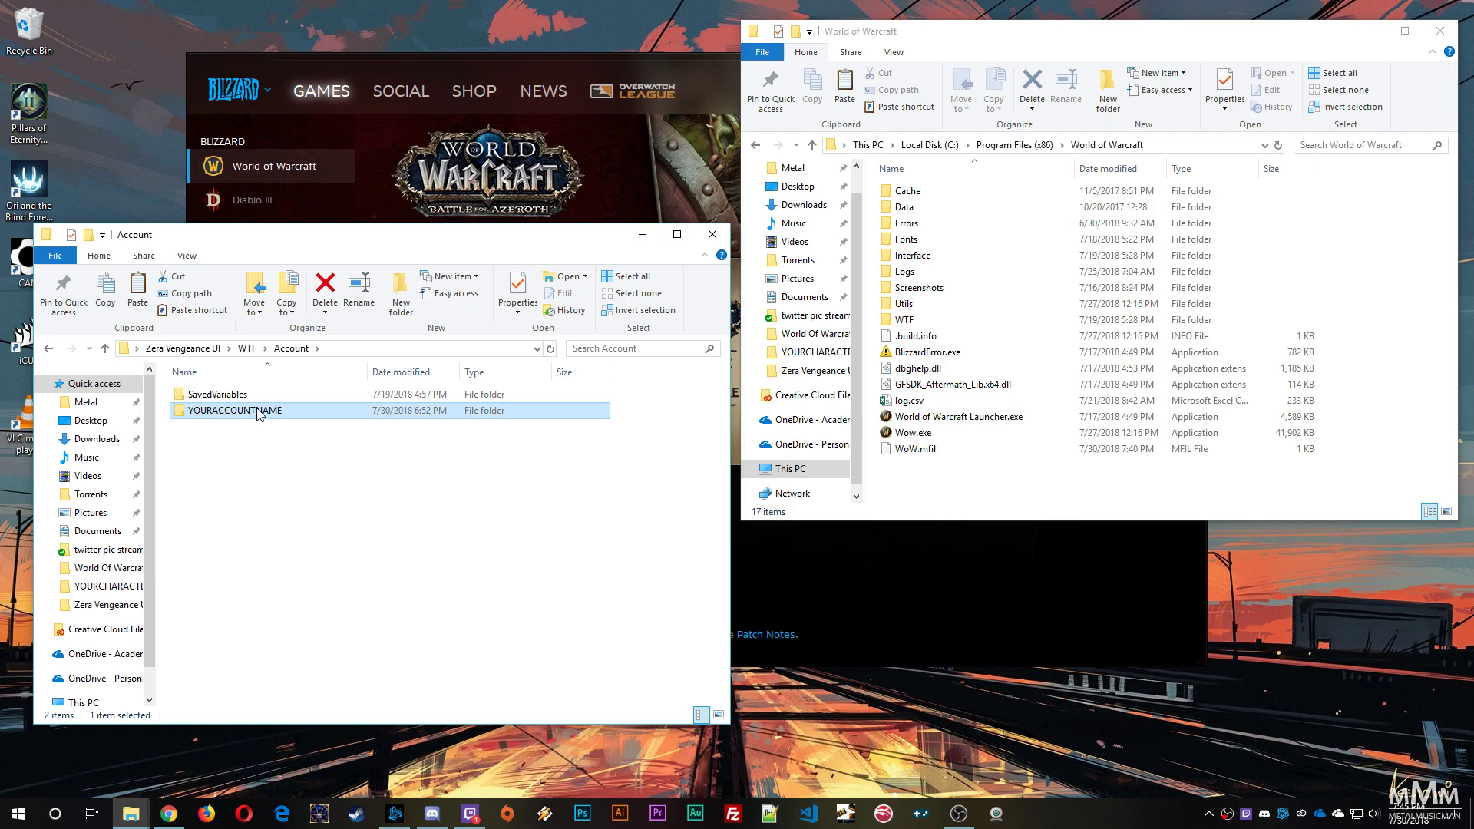
pyautogui.rightClick(259, 414)
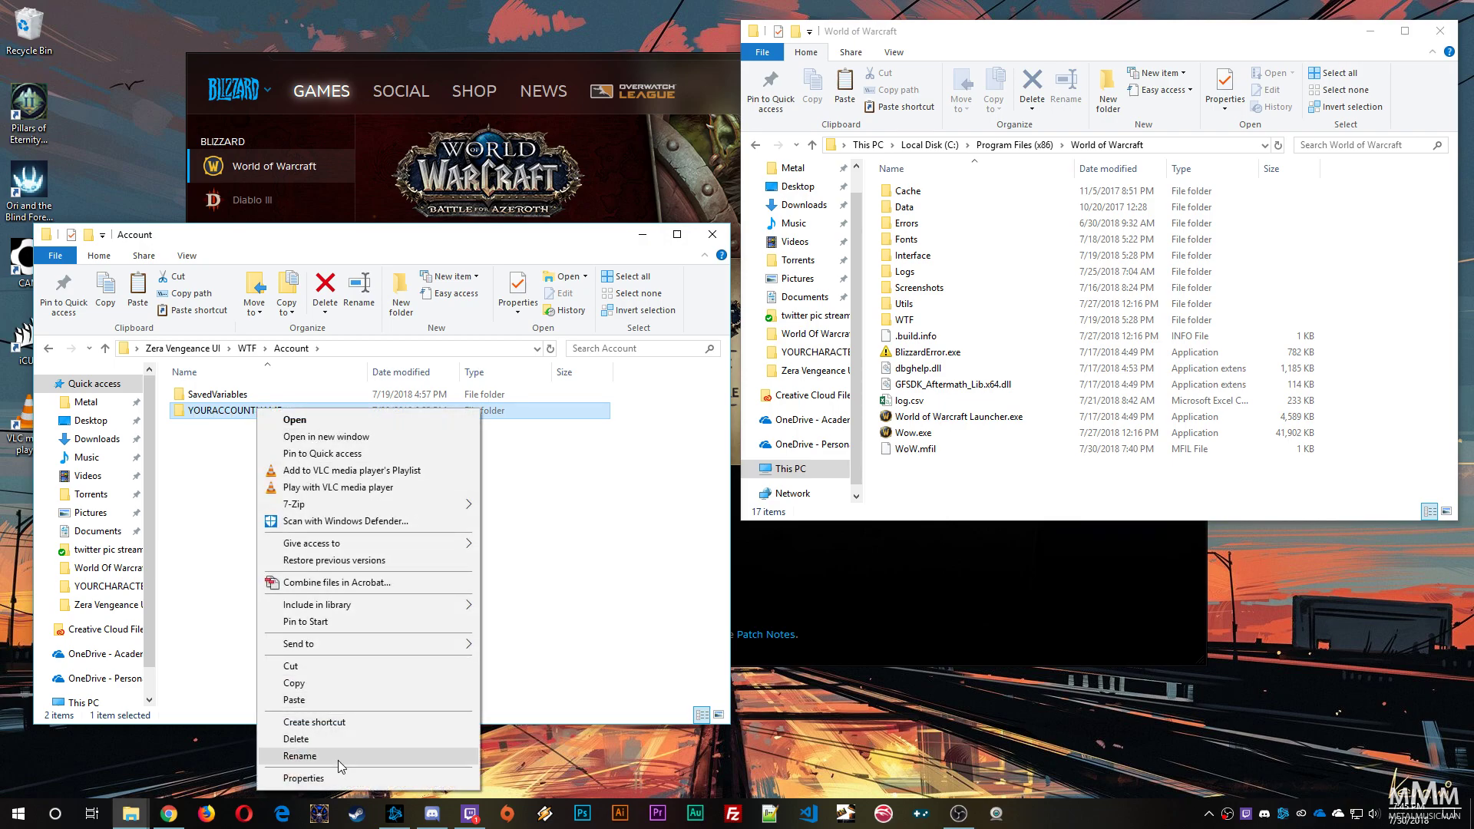
pyautogui.click(230, 470)
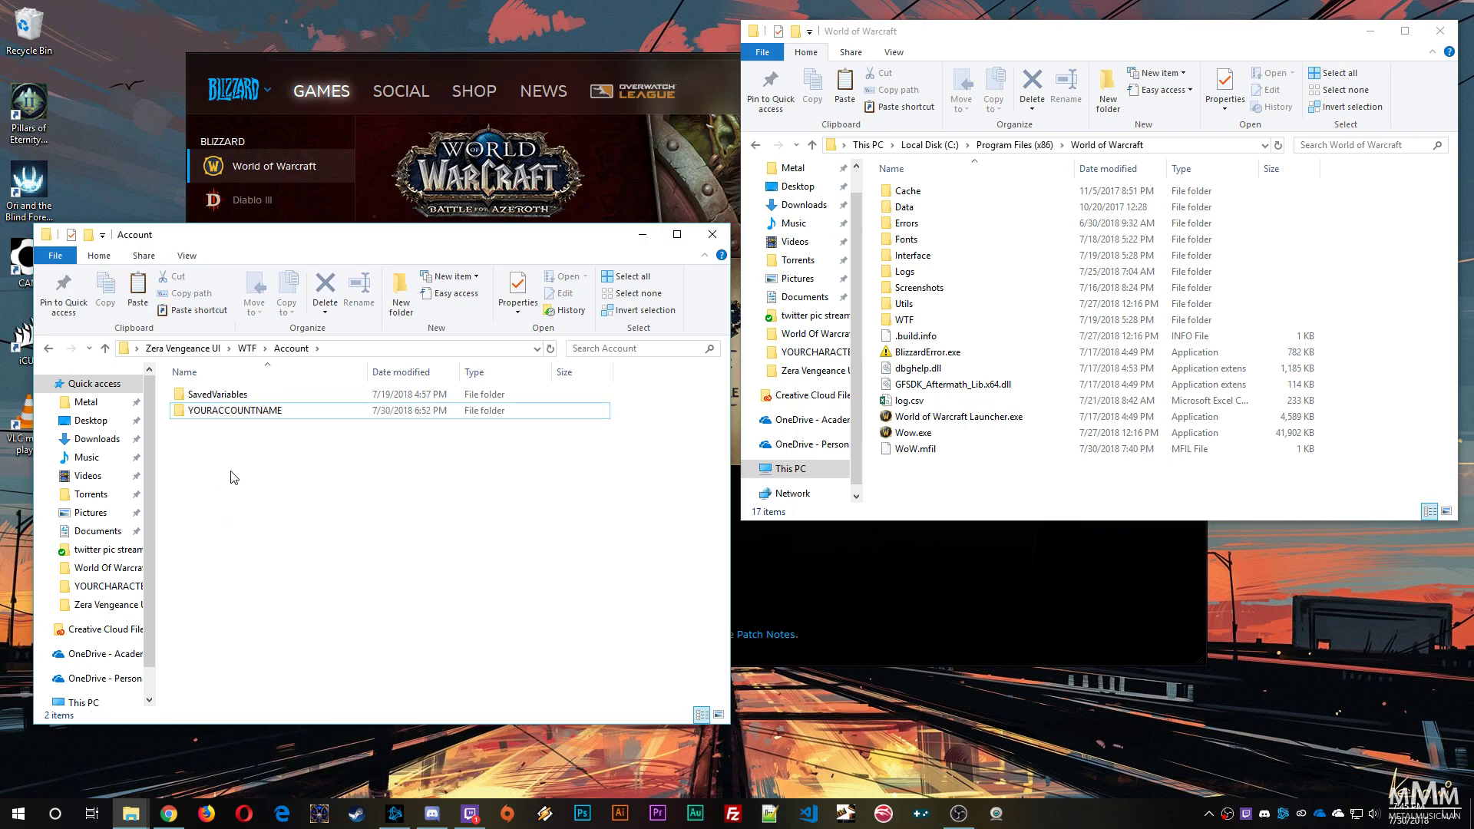
pyautogui.doubleClick(259, 413)
pyautogui.click(261, 415)
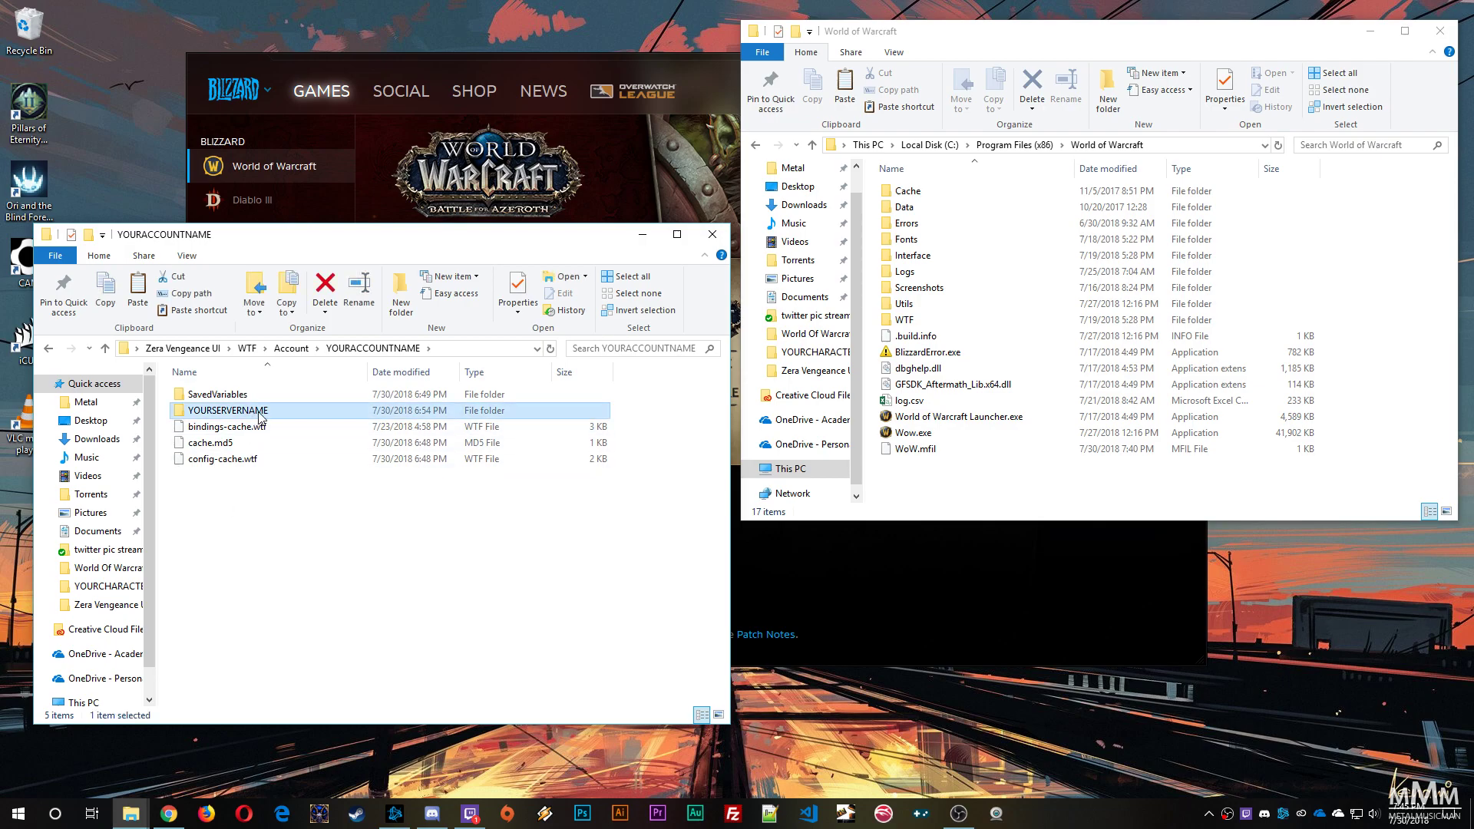
pyautogui.rightClick(261, 417)
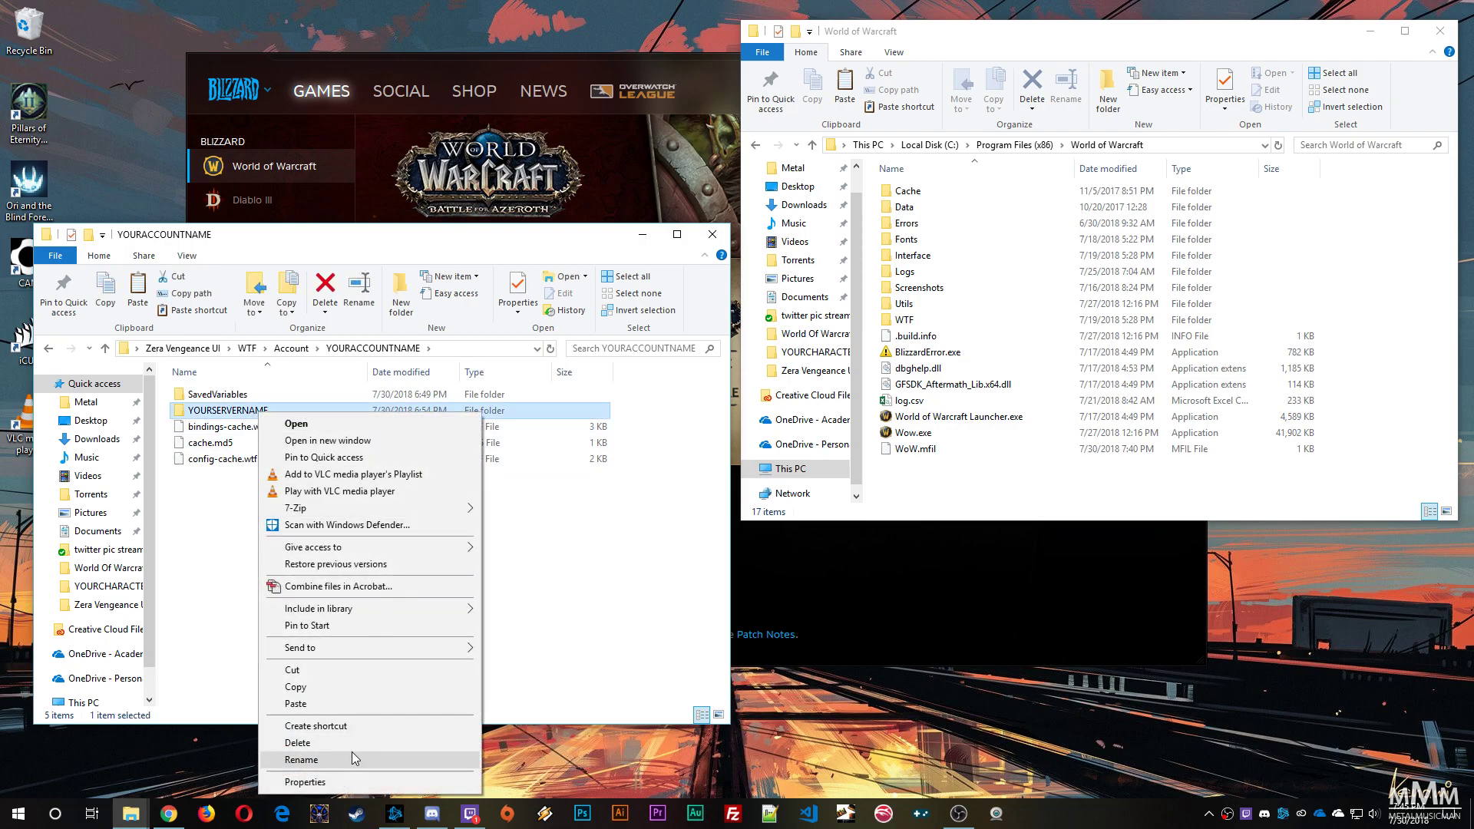
pyautogui.click(534, 572)
pyautogui.doubleClick(226, 410)
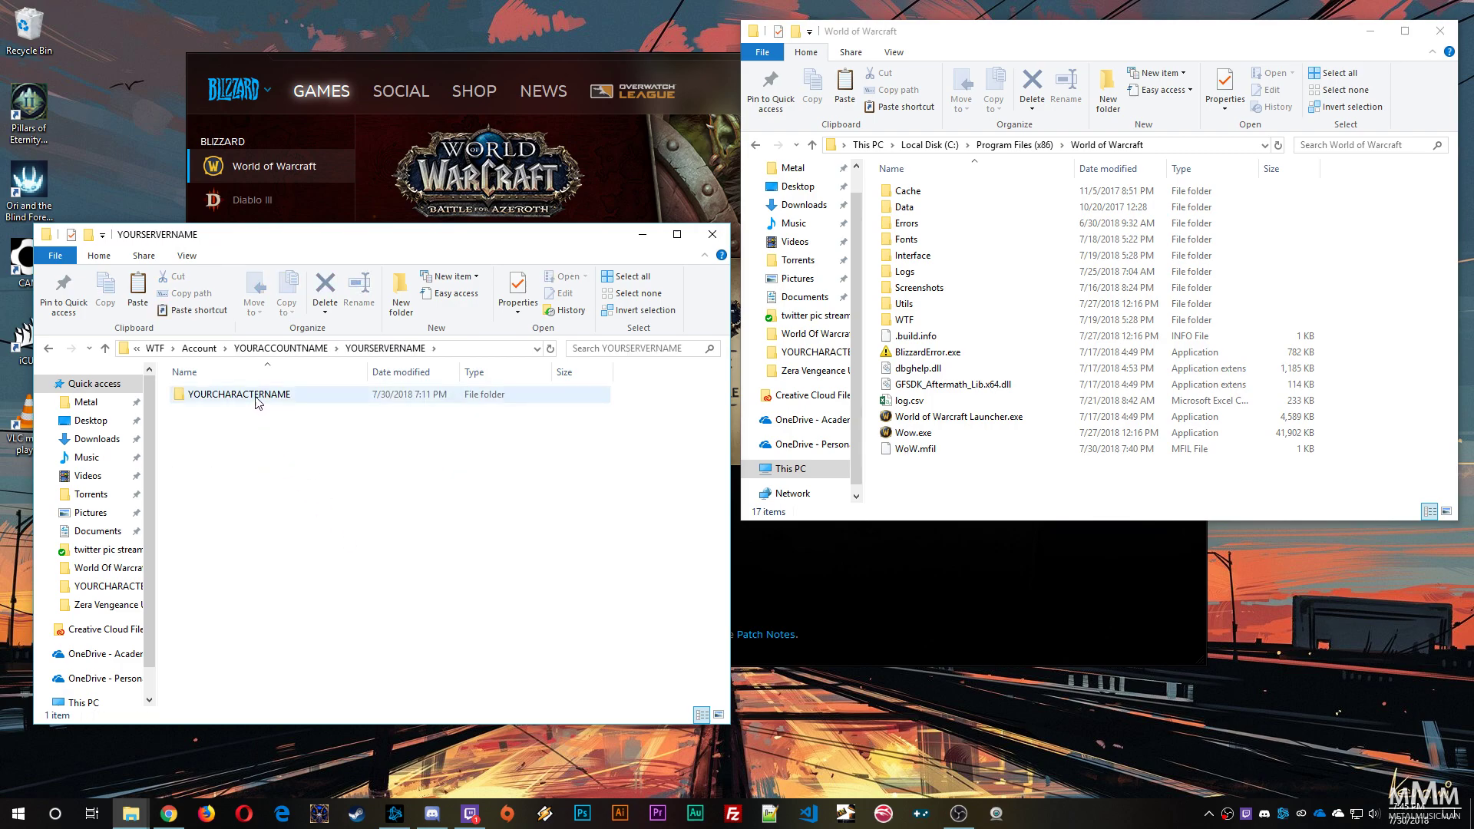
# - Open the YOURCHARACTERNAME folder and copy all of its files and folders
pyautogui.rightClick(258, 401)
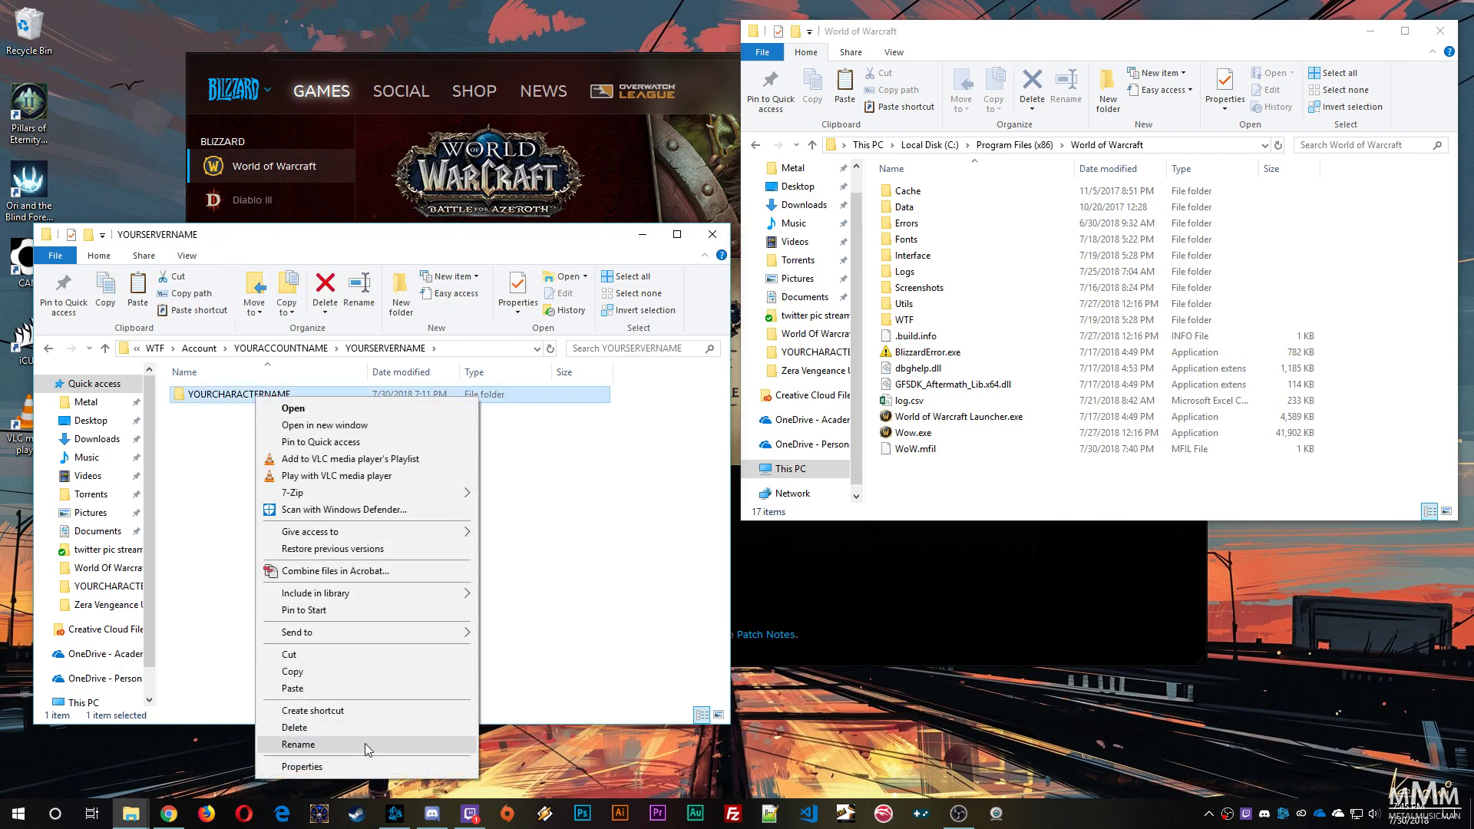
pyautogui.click(556, 625)
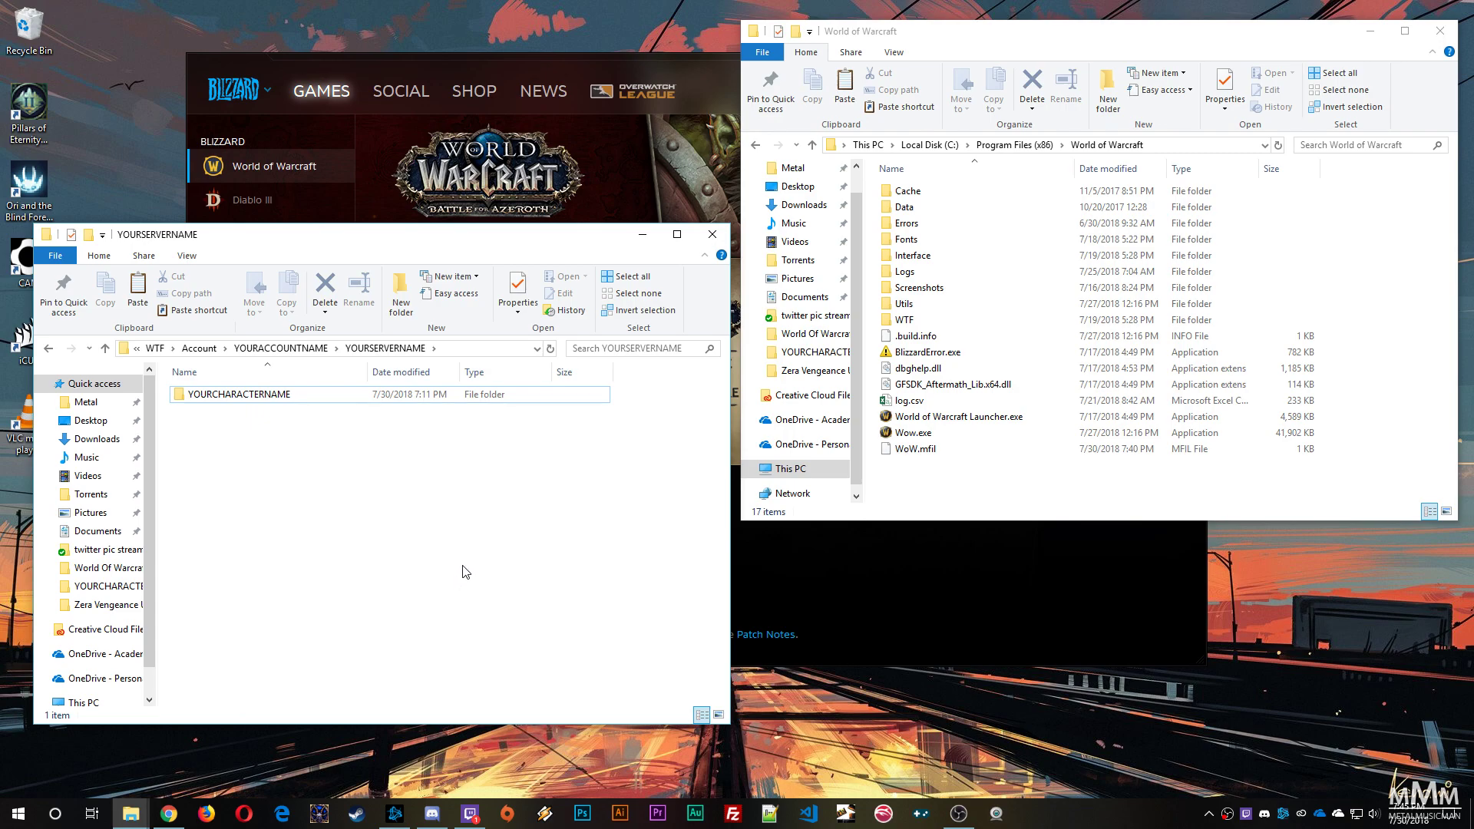
pyautogui.click(289, 395)
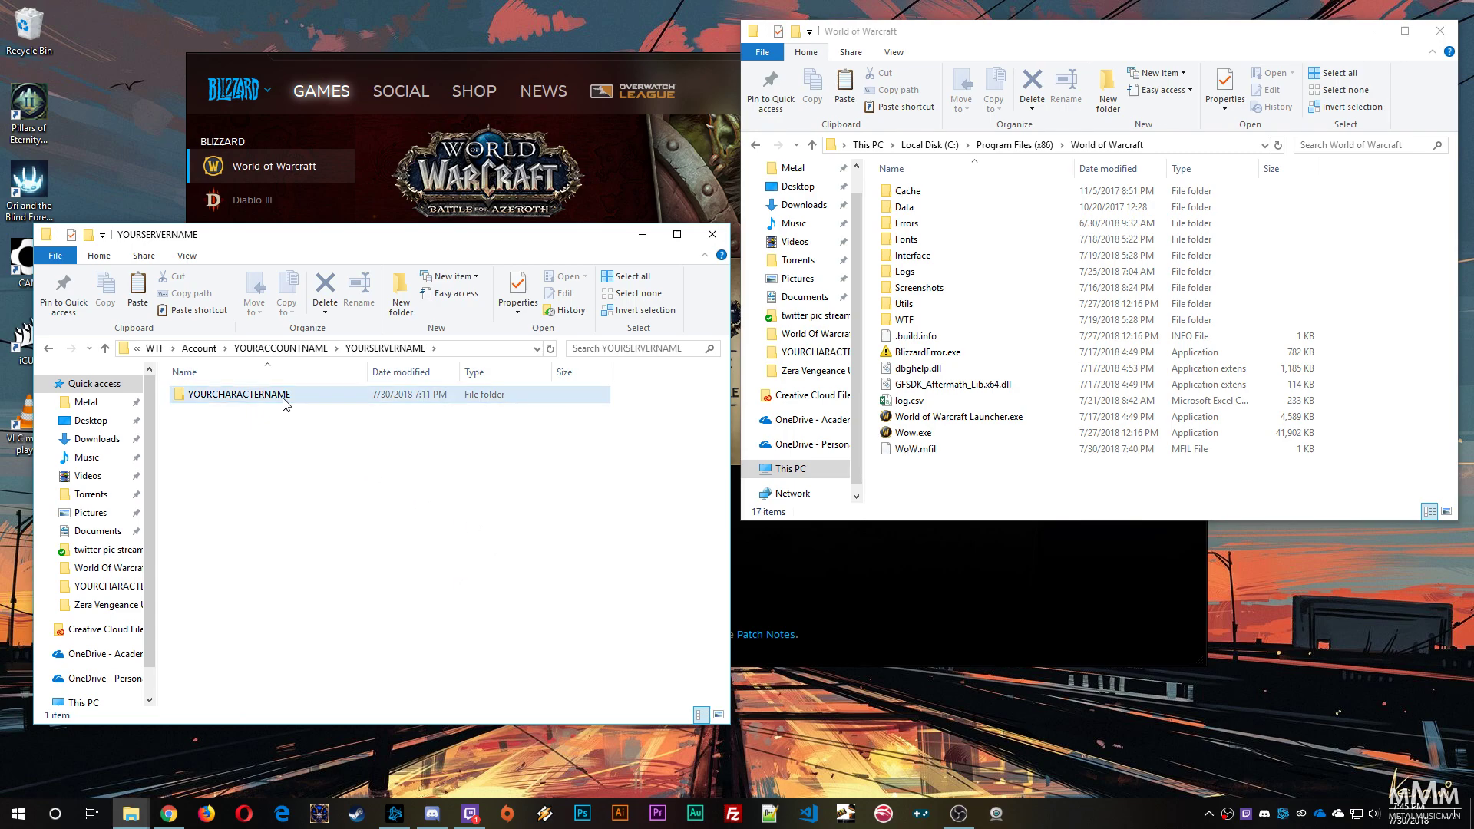
pyautogui.doubleClick(290, 395)
pyautogui.hotkey('ctrl', 'a')
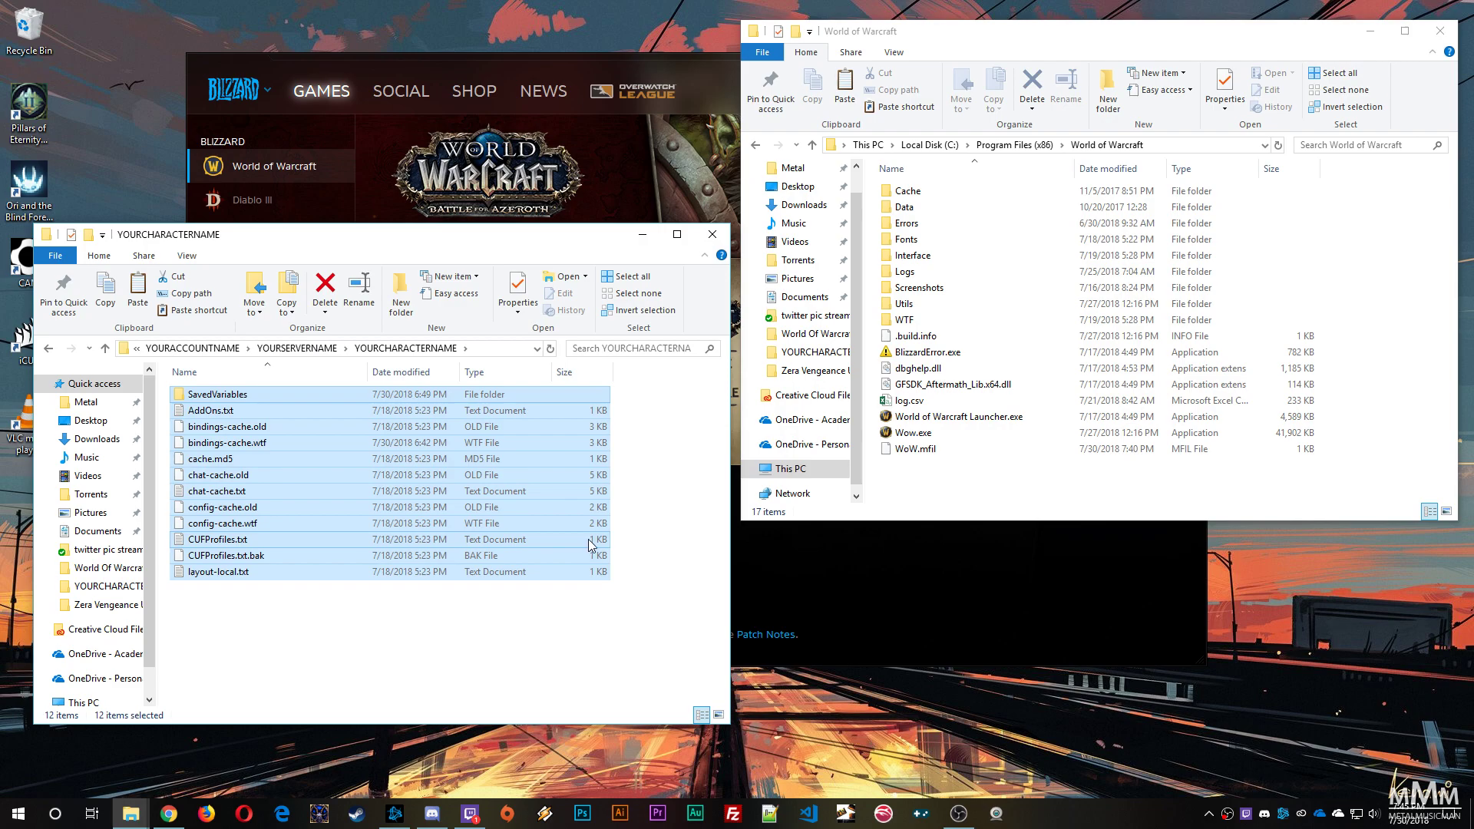
# - Paste the copied files into the Democowmoo folder under the game's WTF account folder and Area 52, replacing the files in the destination
pyautogui.doubleClick(905, 319)
pyautogui.doubleClick(912, 191)
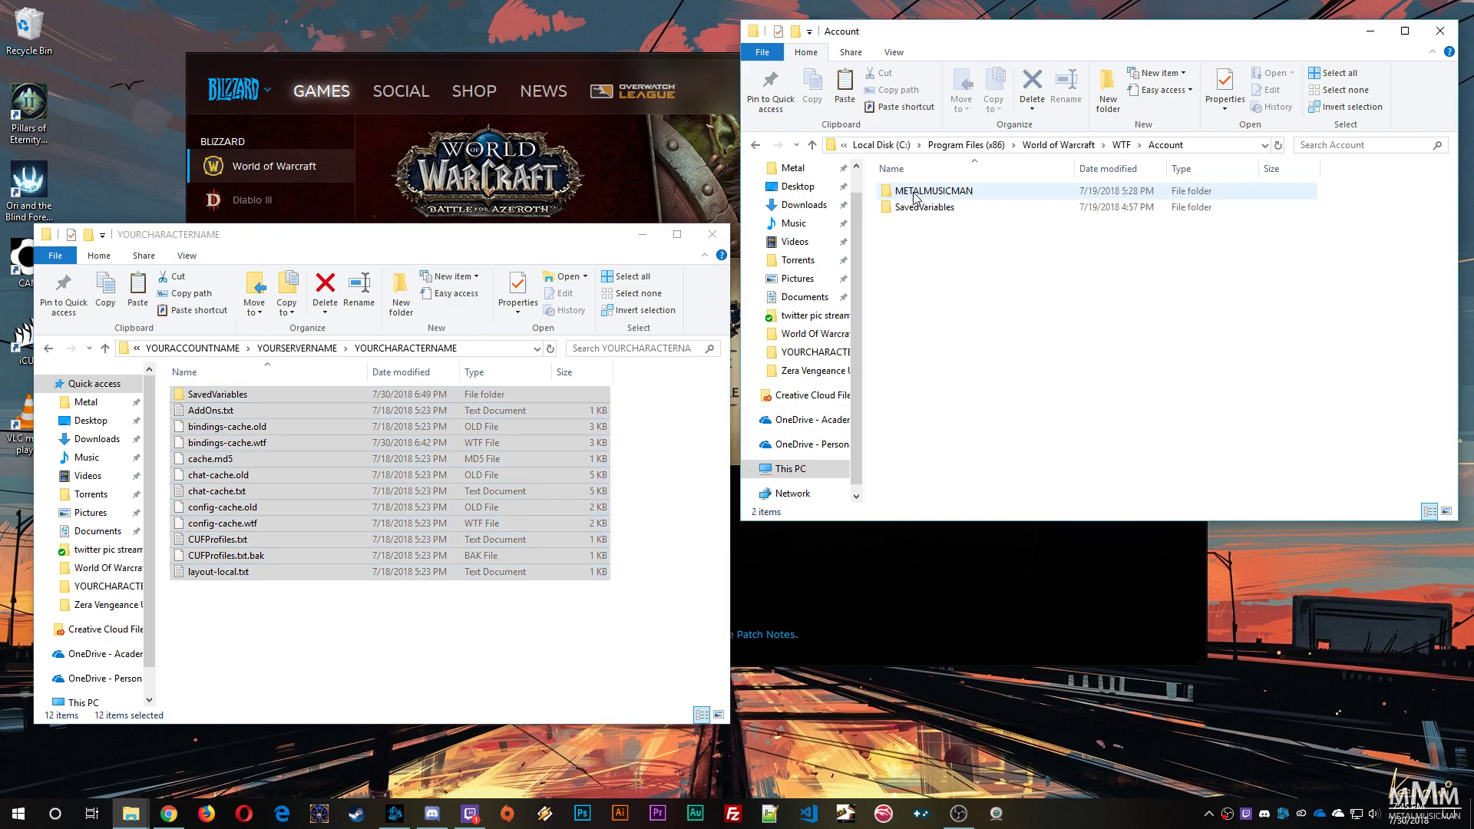
pyautogui.doubleClick(921, 192)
pyautogui.doubleClick(925, 194)
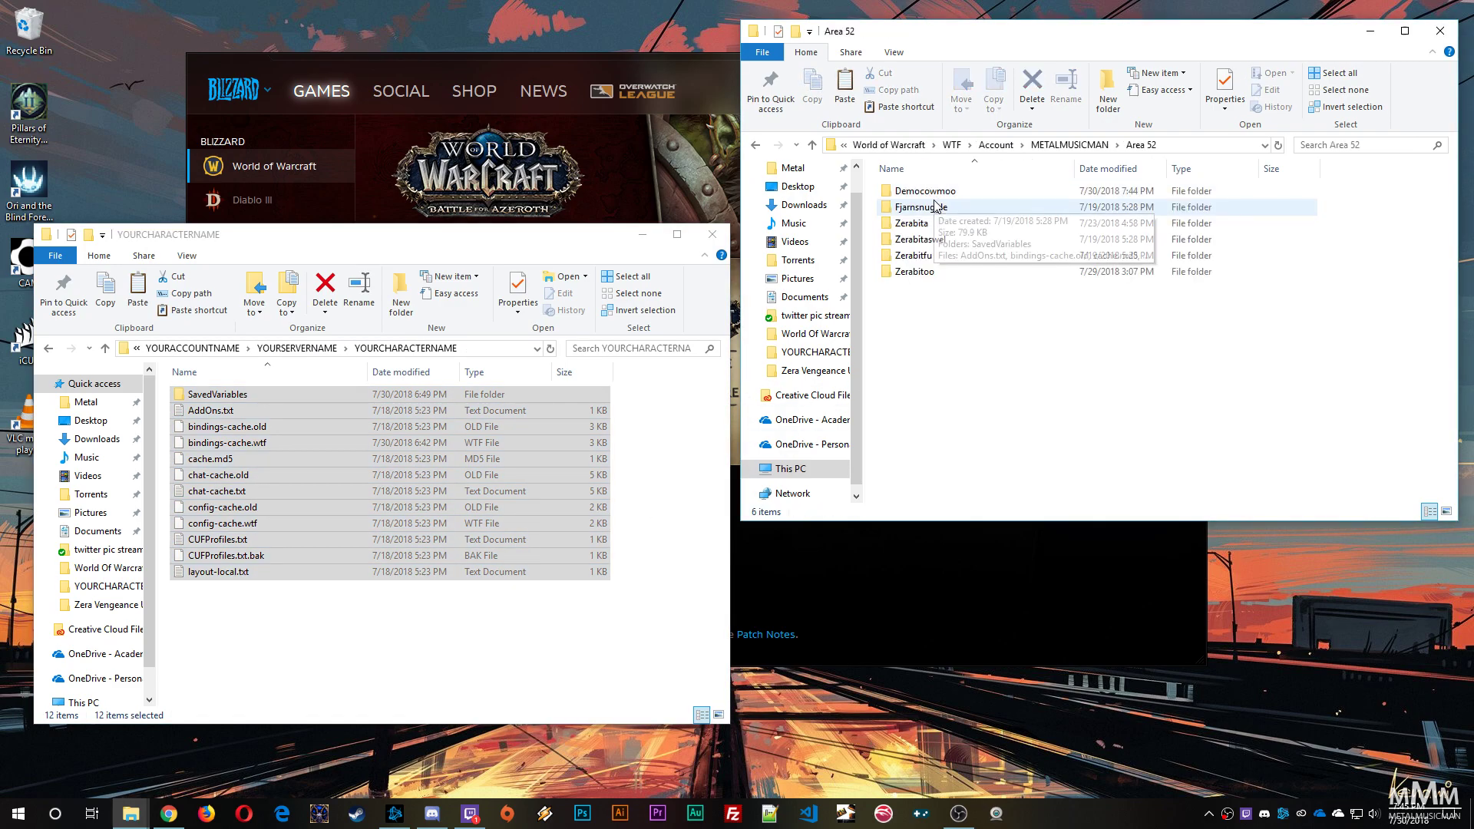
pyautogui.doubleClick(925, 205)
pyautogui.hotkey('ctrl', 'v')
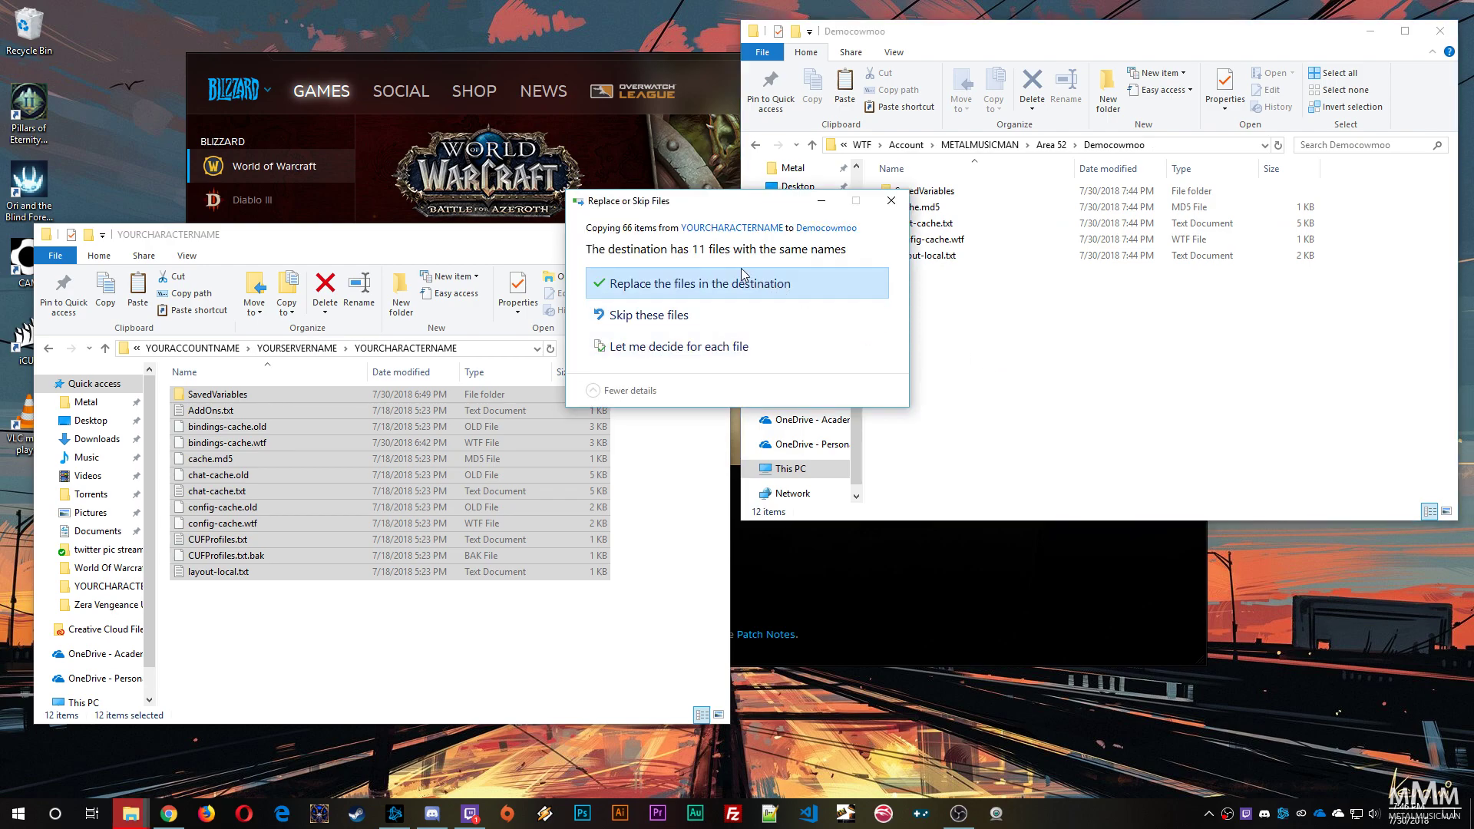
pyautogui.click(740, 271)
# - Switch to the Blizzard launcher, start World of Warcraft, and enter the world with the Democowmoo character
pyautogui.click(915, 603)
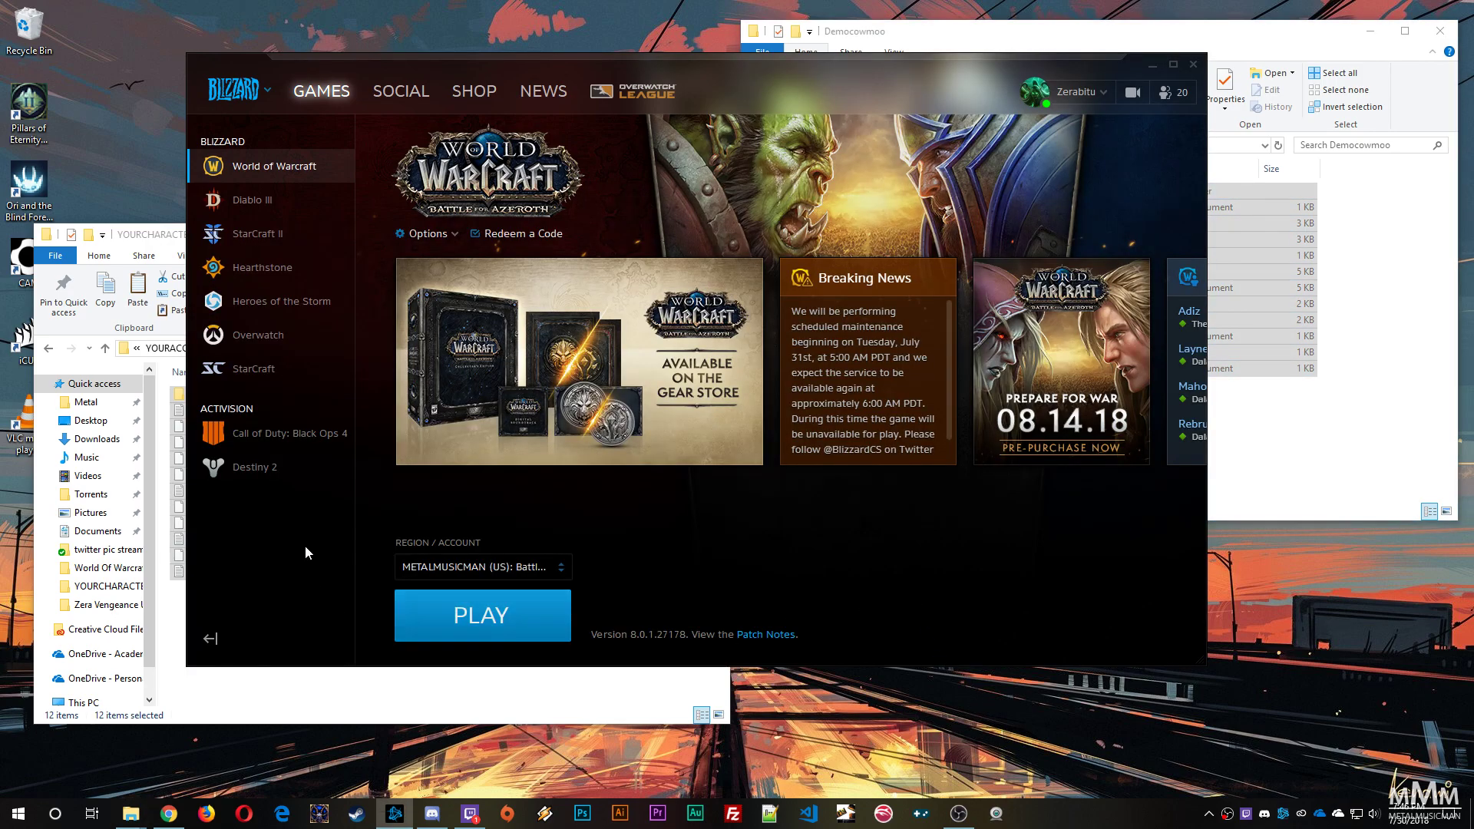
pyautogui.click(514, 617)
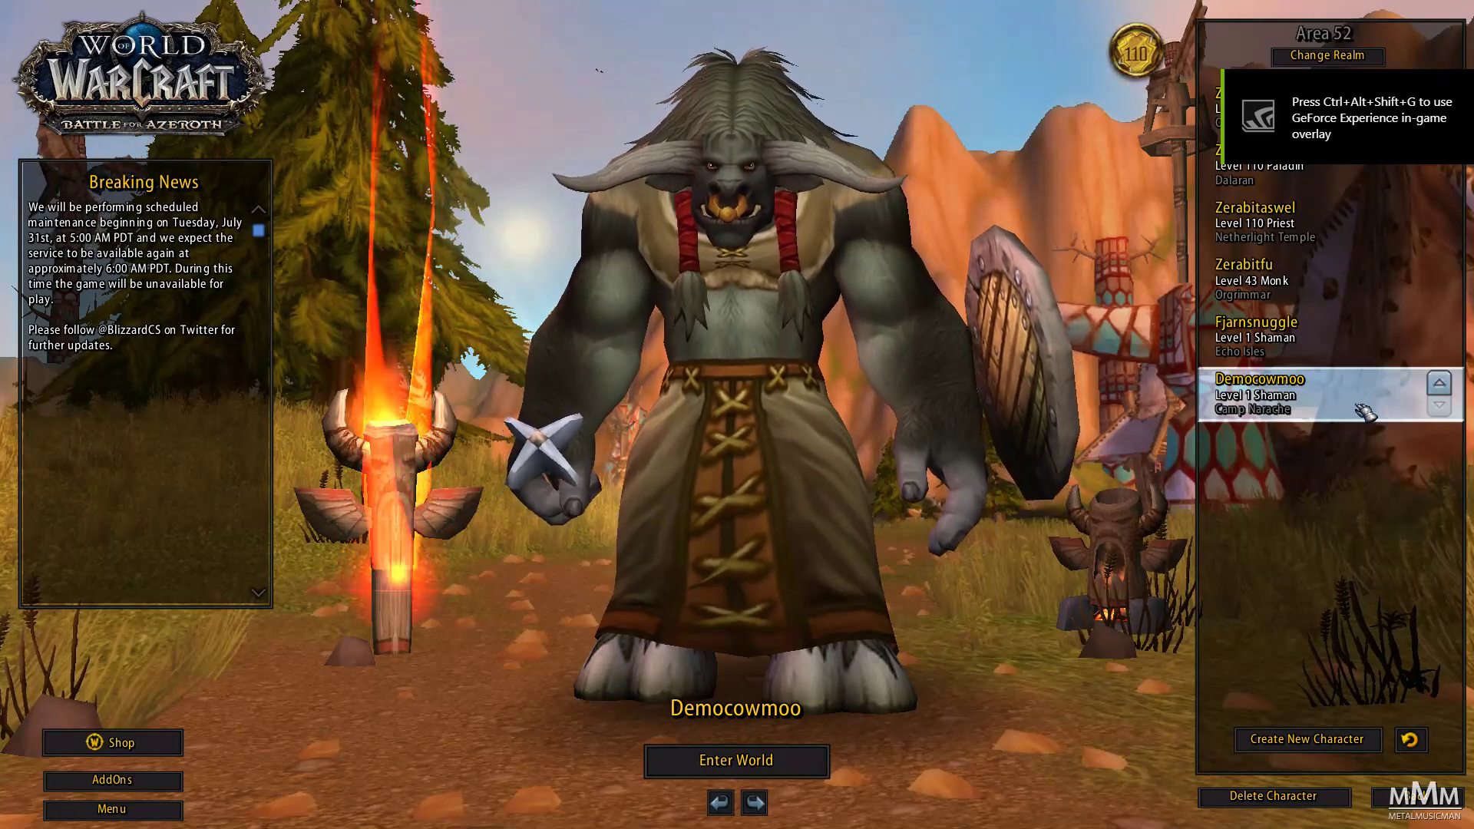
pyautogui.click(779, 756)
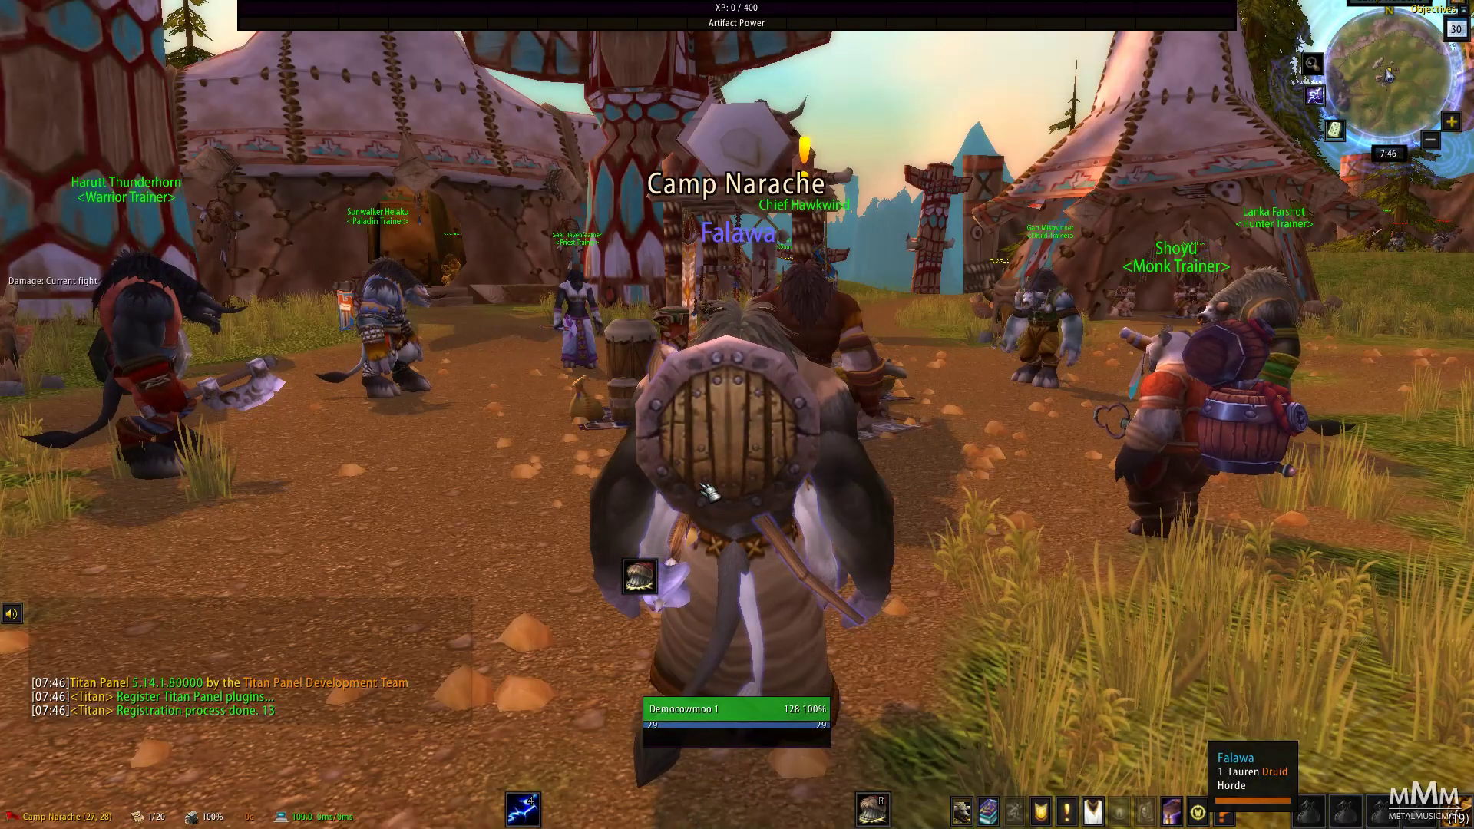
# - Copy the Zerabita-Area 52 profile in the SexyMap minimap settings and accept the UI reload
pyautogui.rightClick(1387, 114)
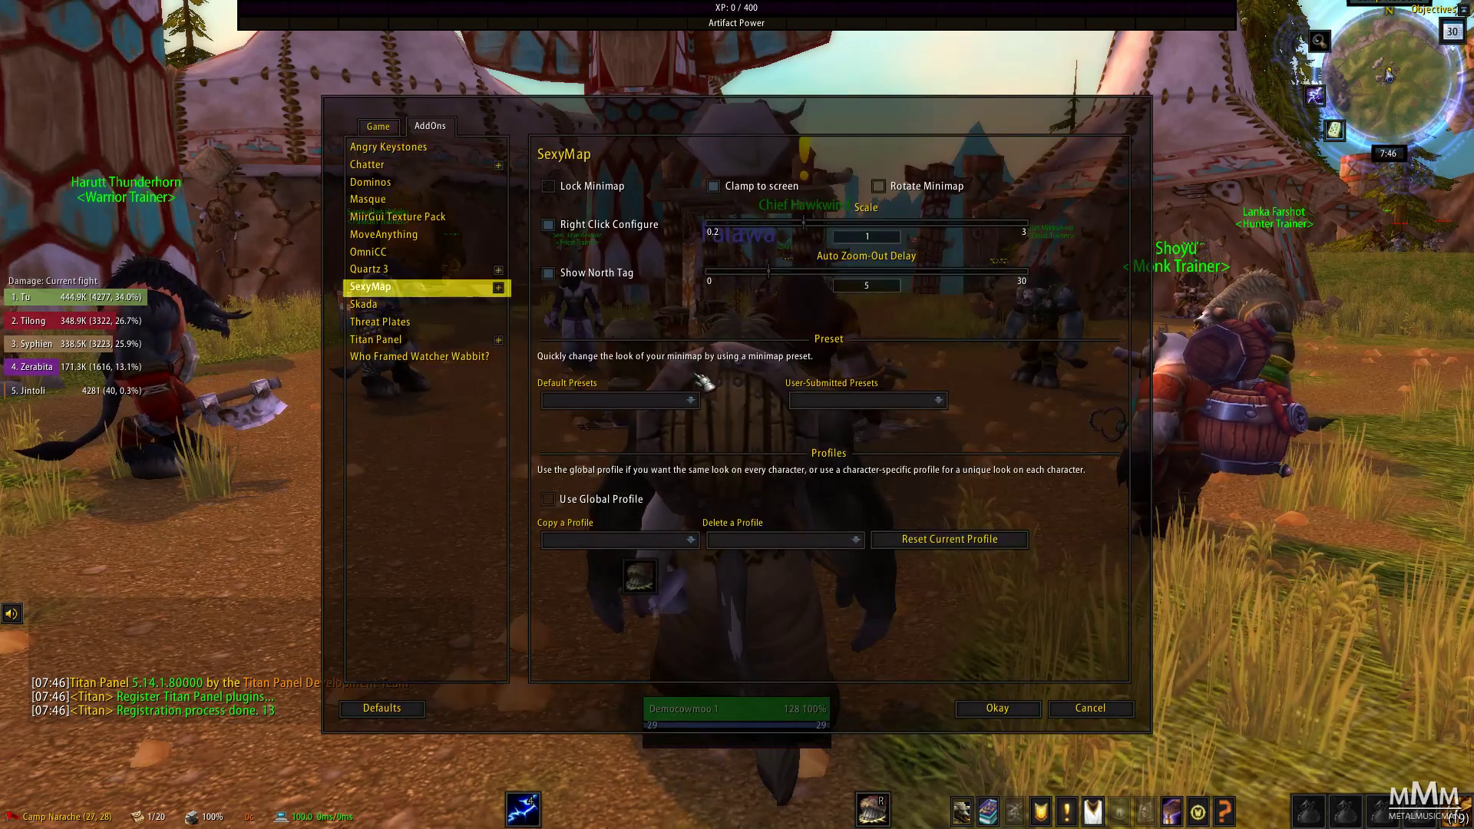
pyautogui.click(690, 540)
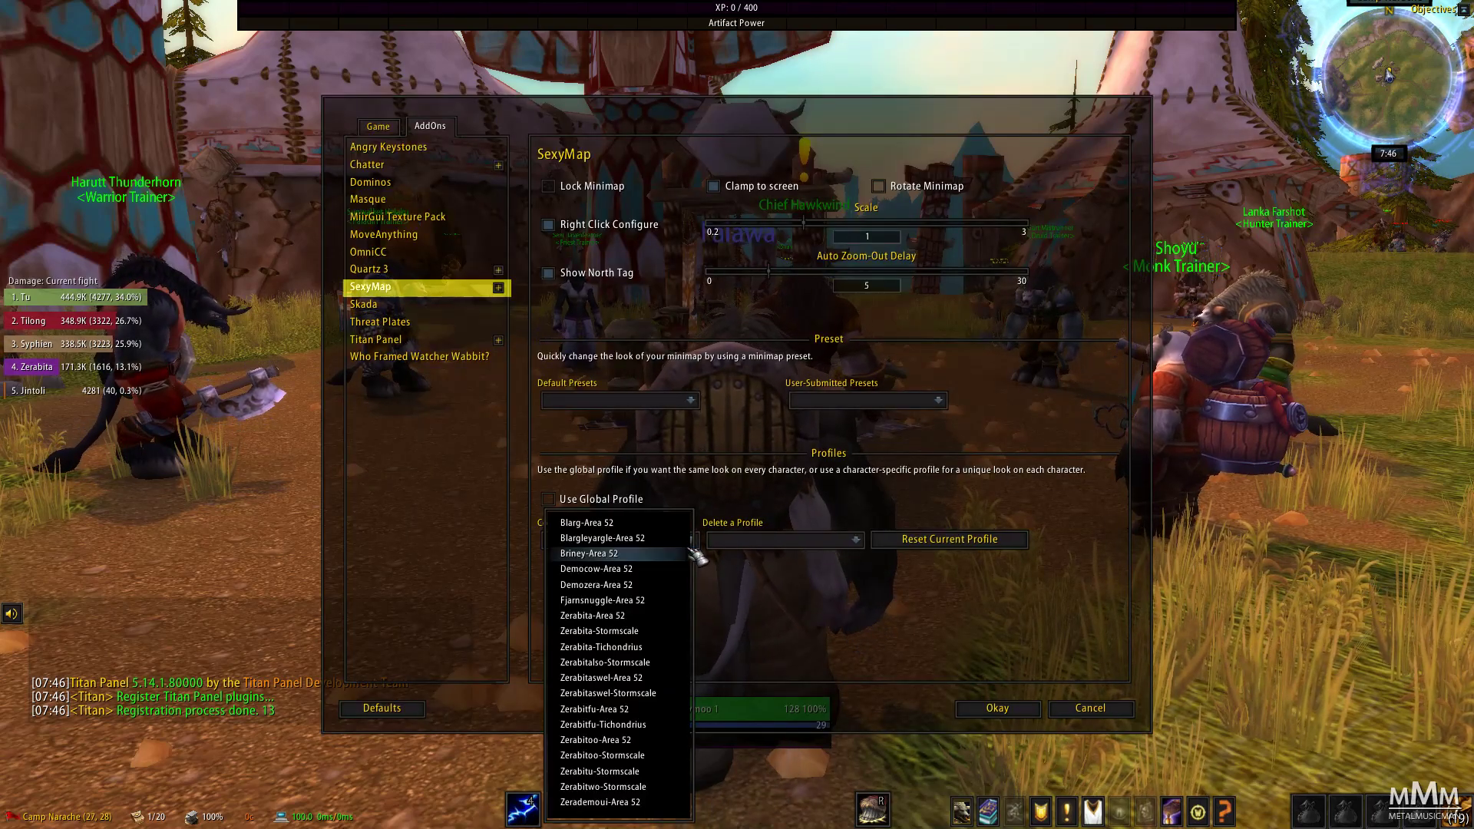
pyautogui.click(614, 619)
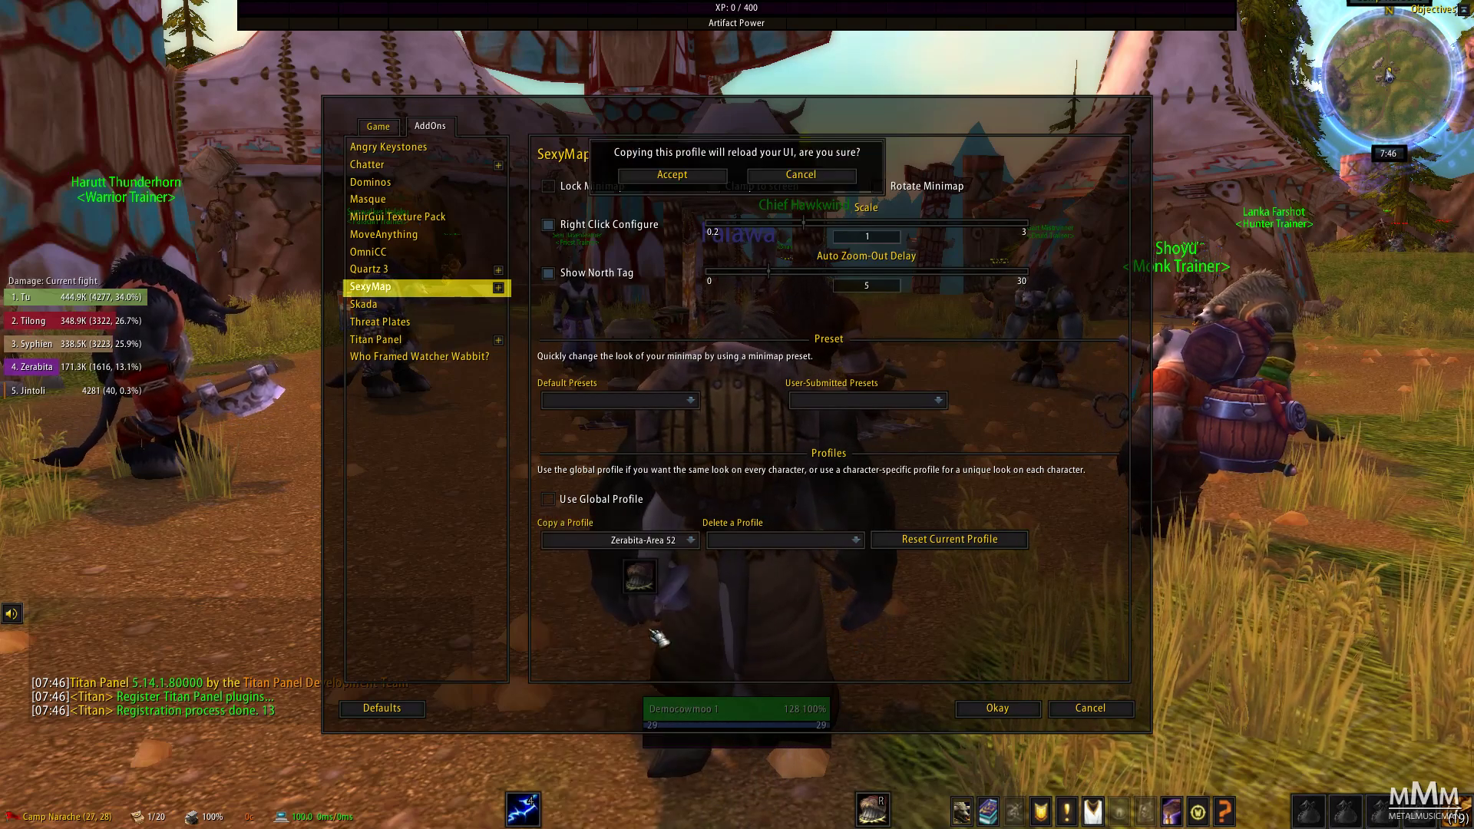
pyautogui.click(674, 176)
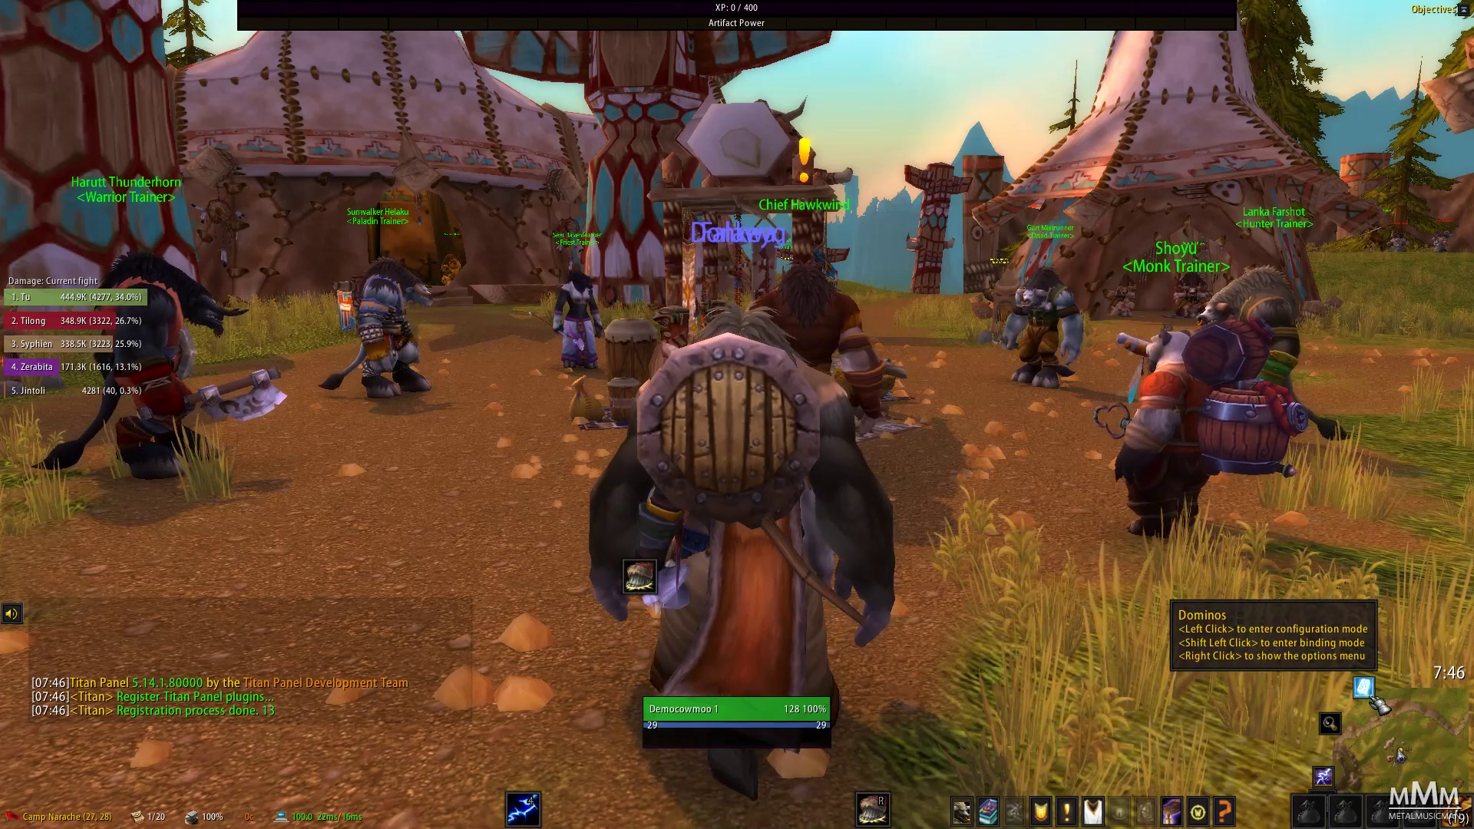
# - Set the Dominos addon profile to Zera and accept the addon settings
pyautogui.rightClick(1375, 699)
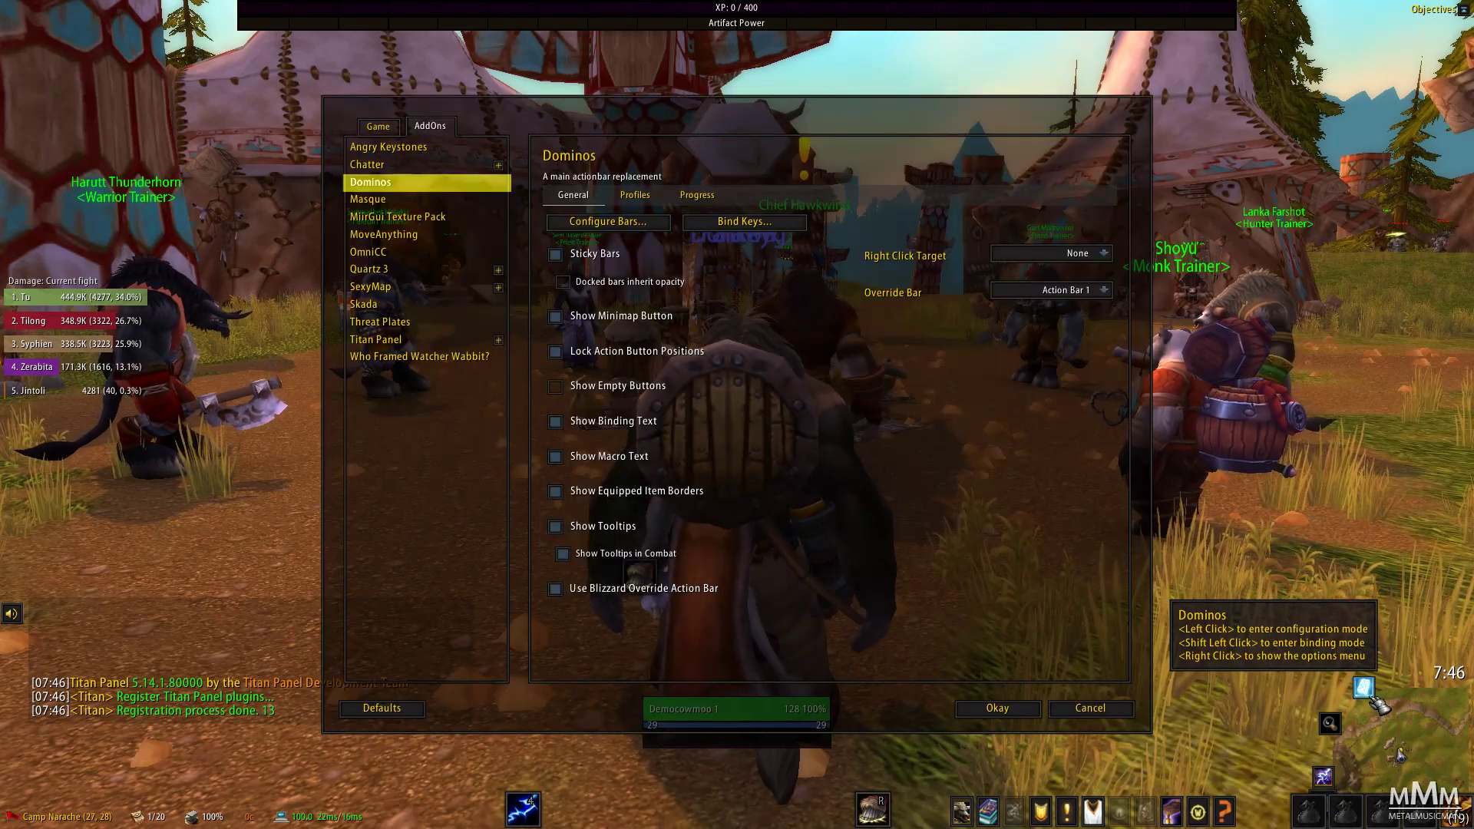
pyautogui.click(652, 201)
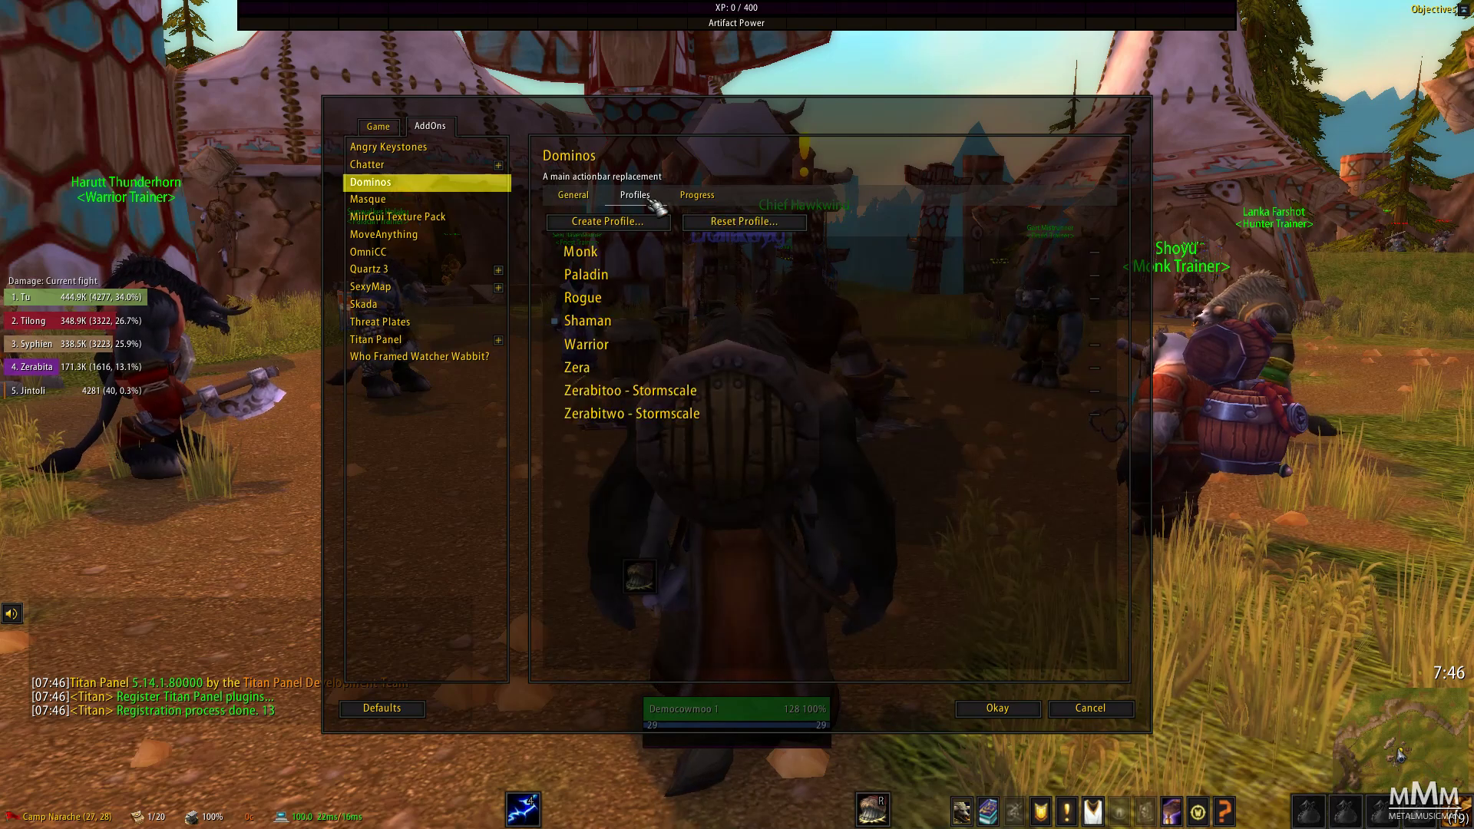
pyautogui.click(577, 368)
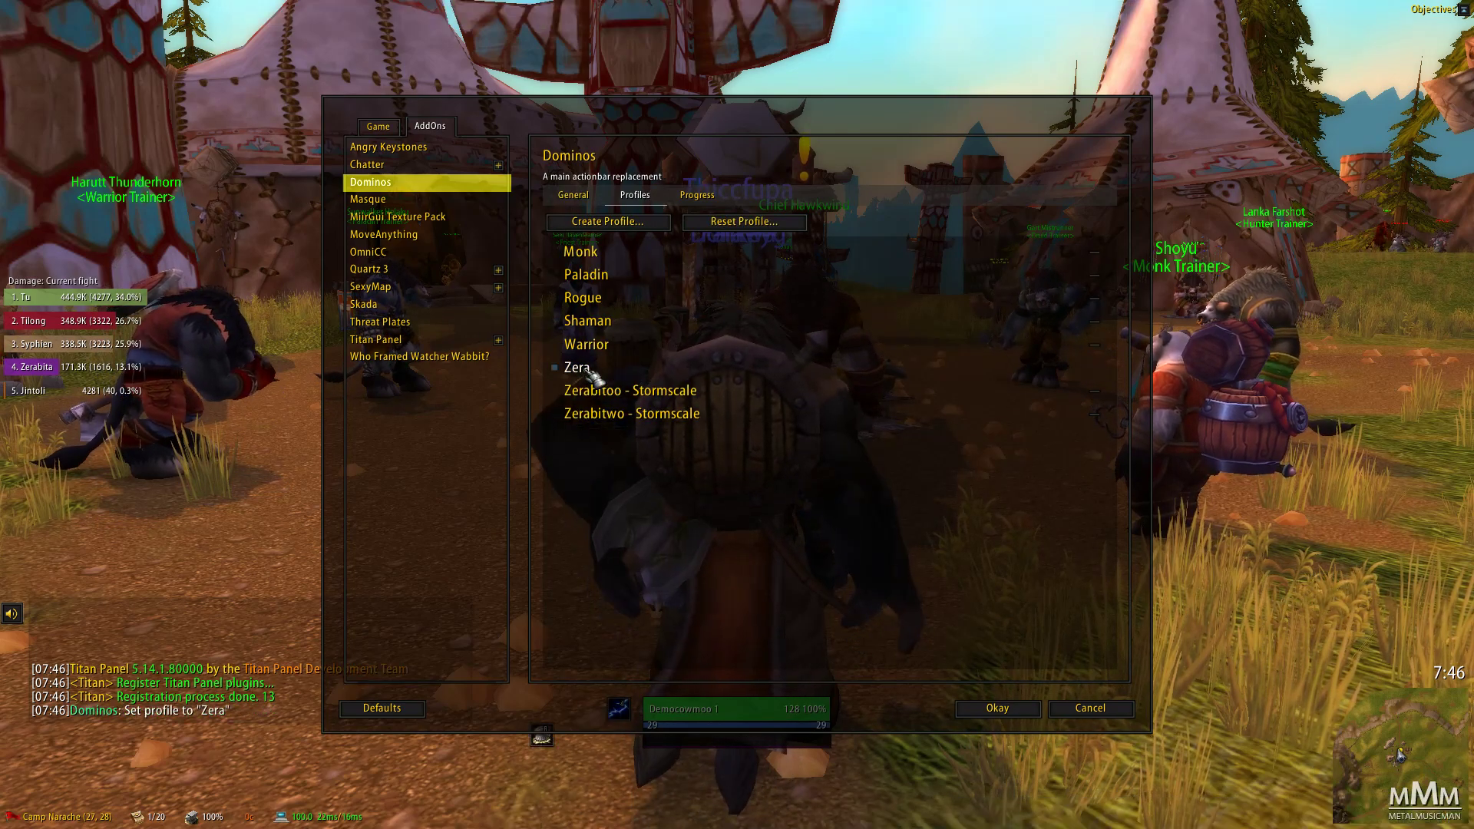
pyautogui.click(1029, 707)
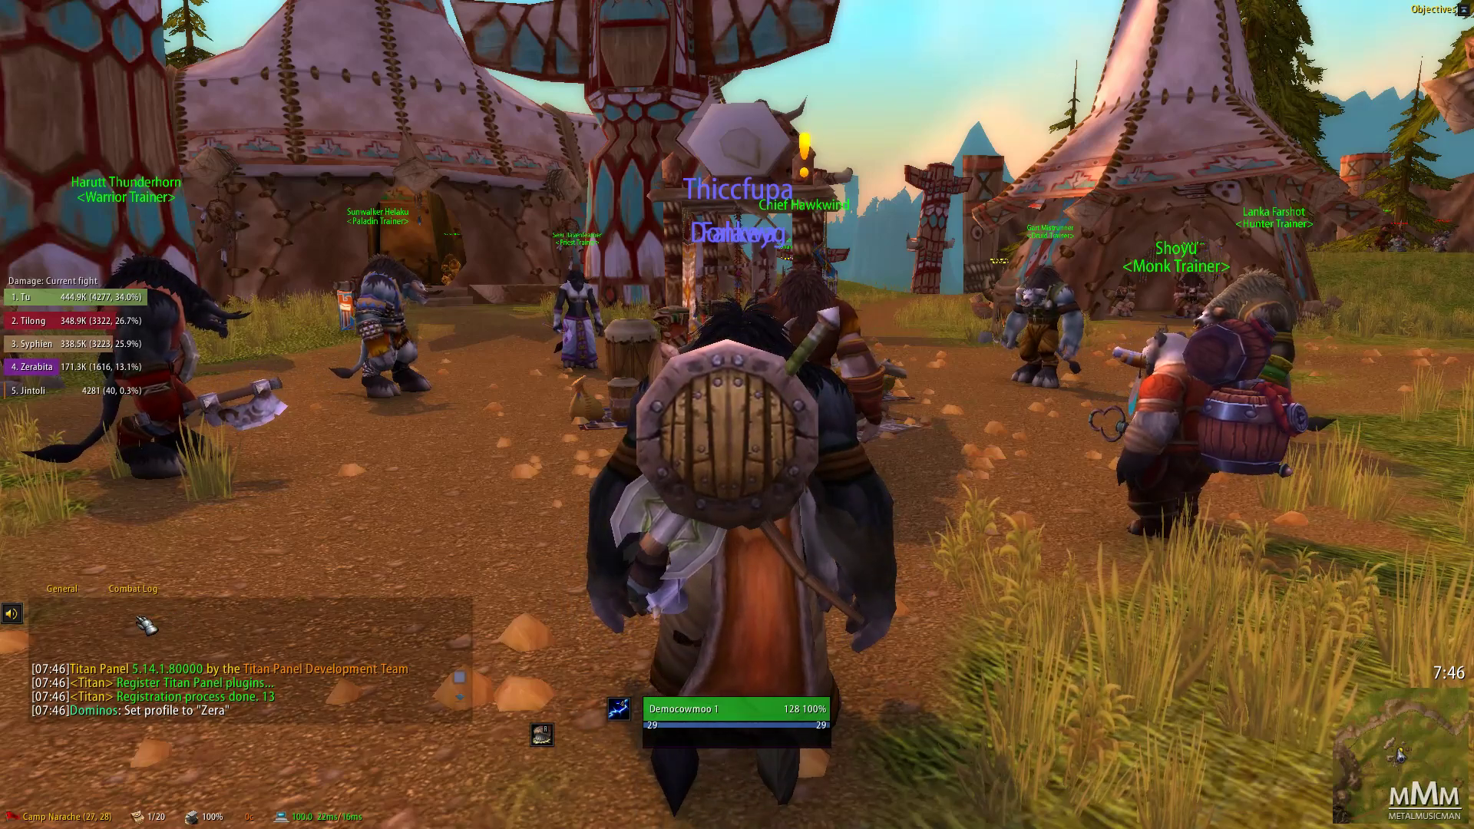
# - Unlock the General chat window, move it down to the lower-left corner of the game view, and lock it again
pyautogui.rightClick(69, 595)
pyautogui.click(83, 626)
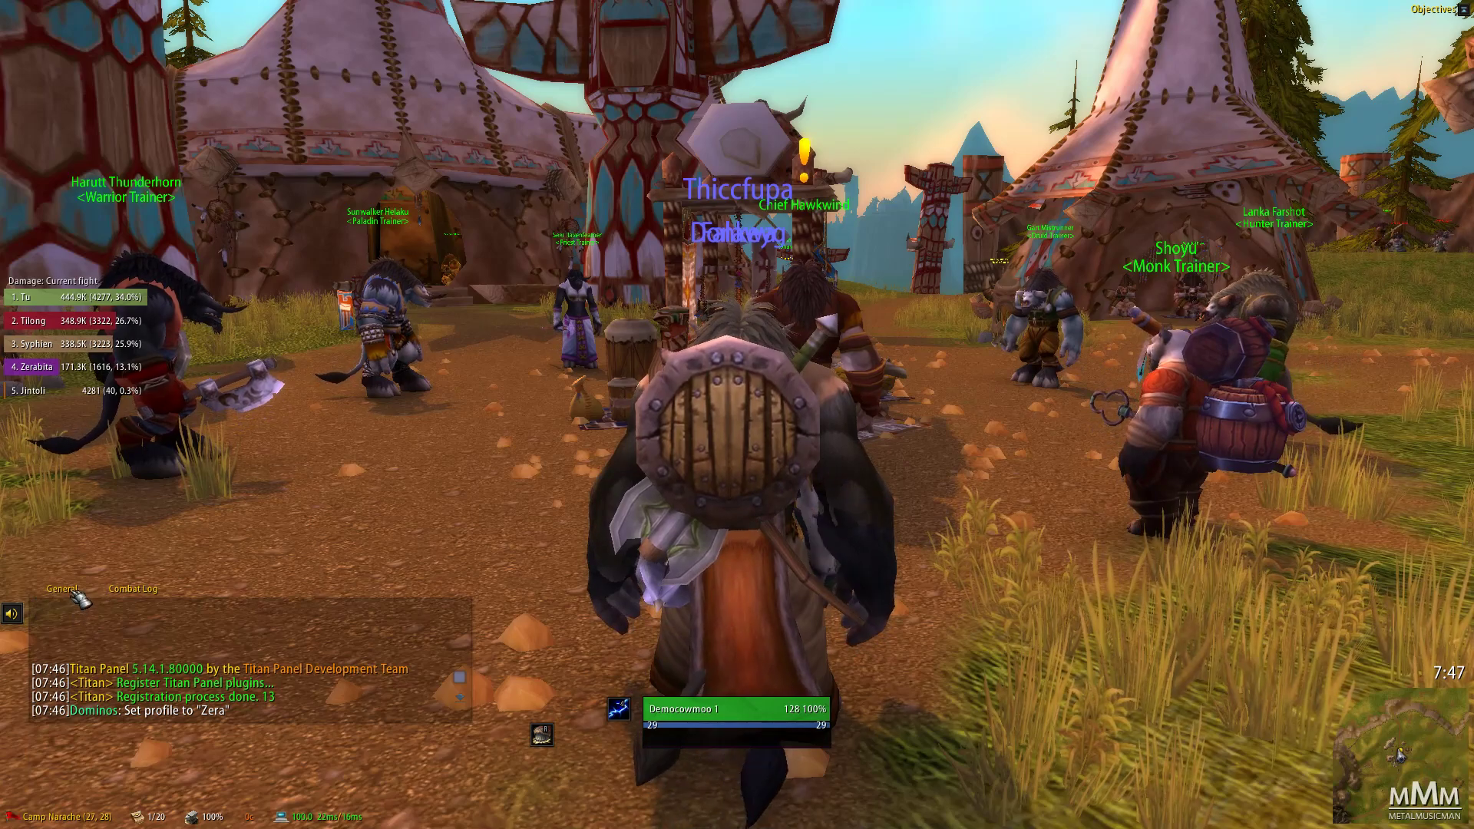
pyautogui.moveTo(69, 609); pyautogui.dragTo(44, 688)
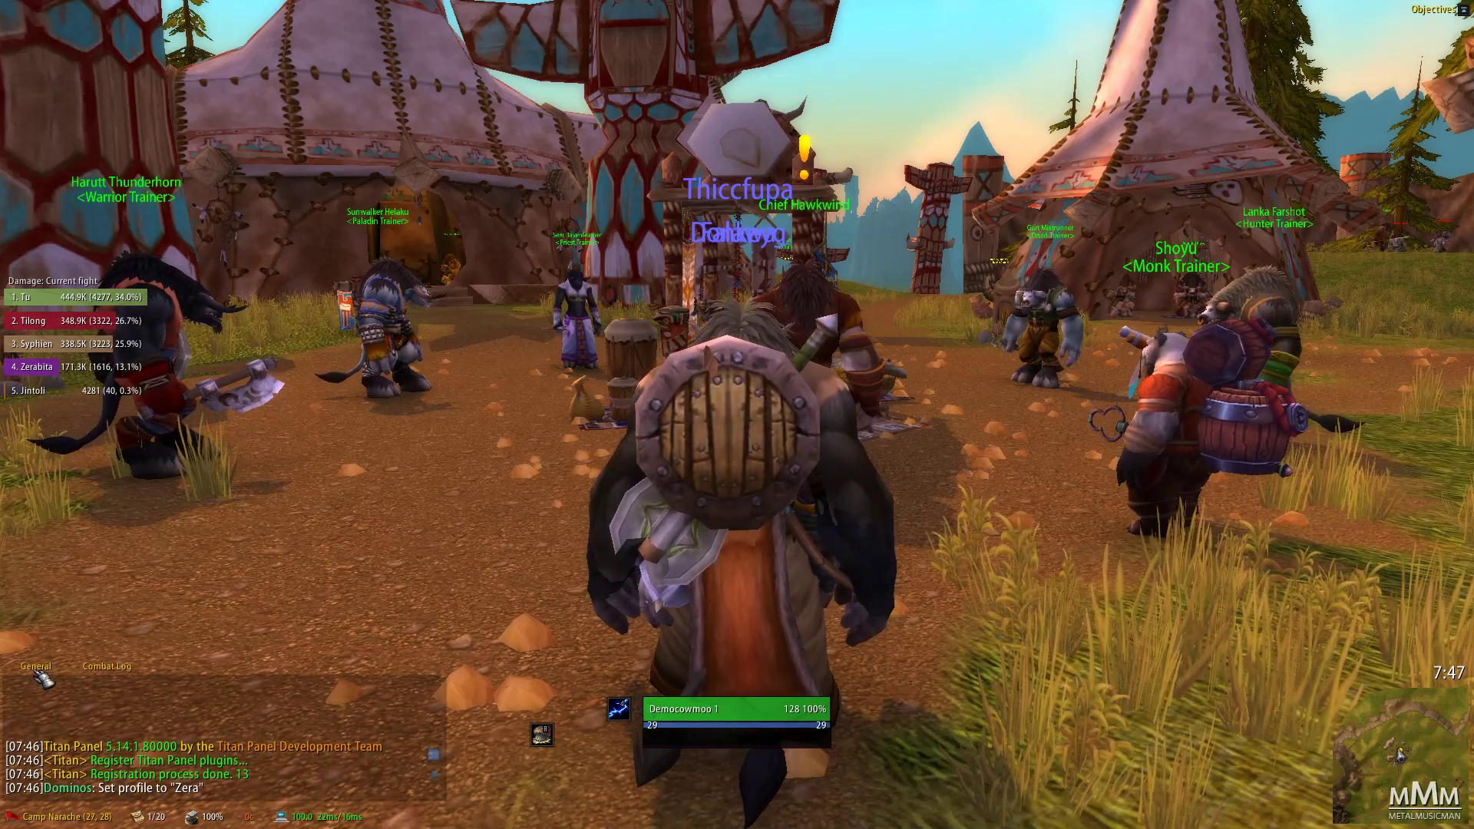
pyautogui.rightClick(43, 678)
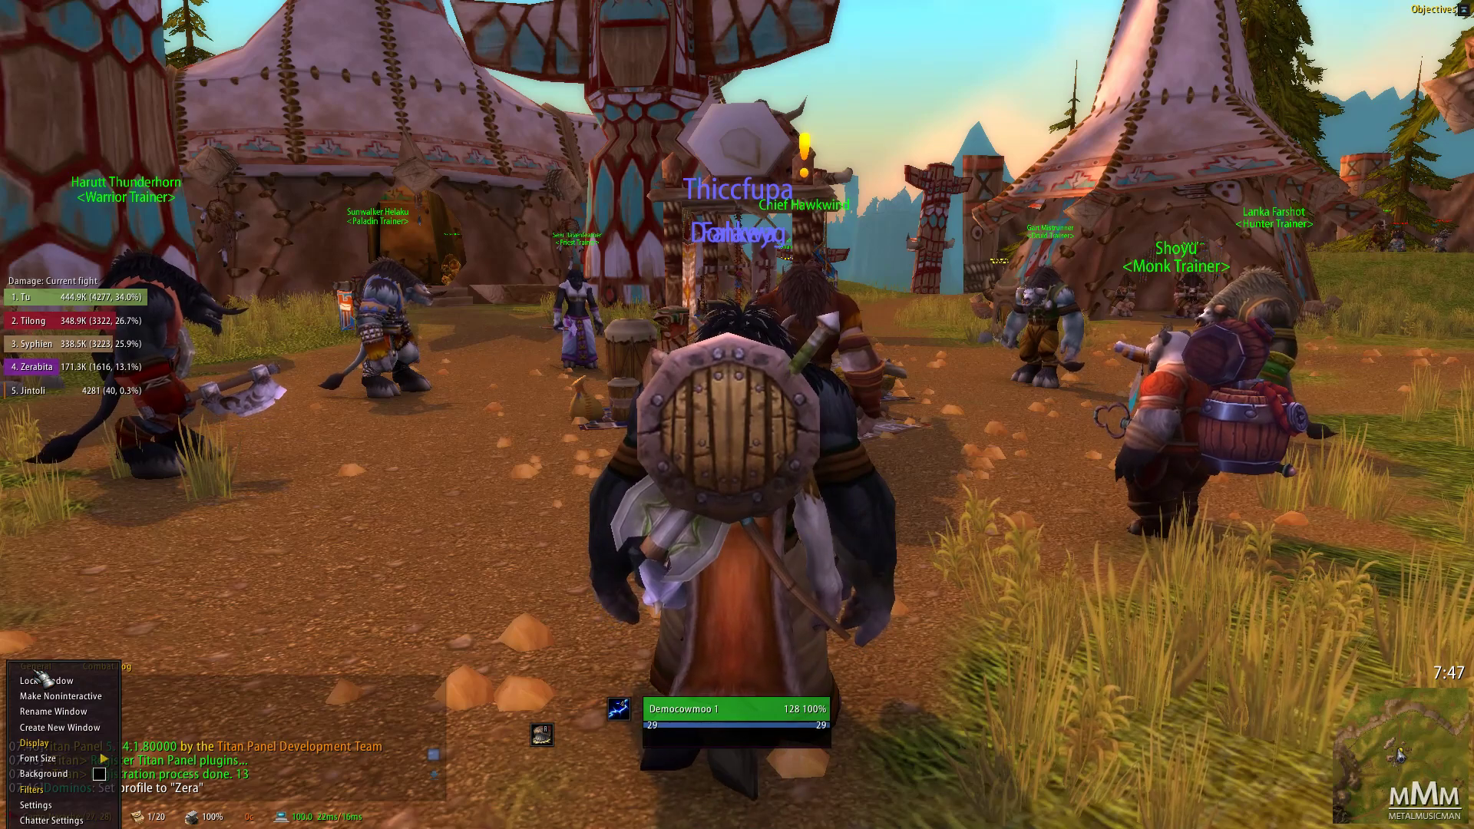
pyautogui.click(52, 682)
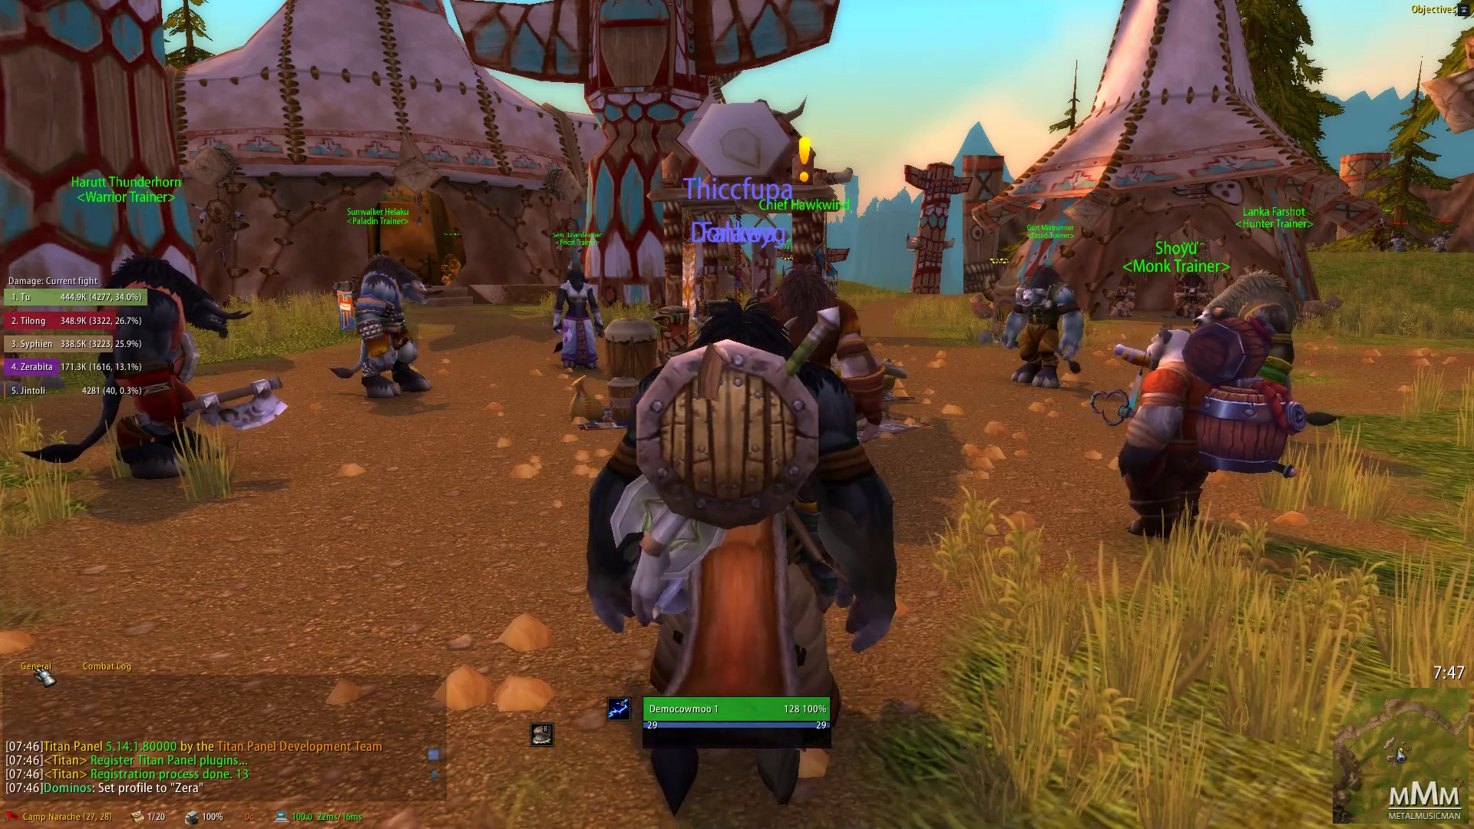
# - Open the background color picker for the General chat window and accept the color
pyautogui.rightClick(43, 678)
pyautogui.click(107, 782)
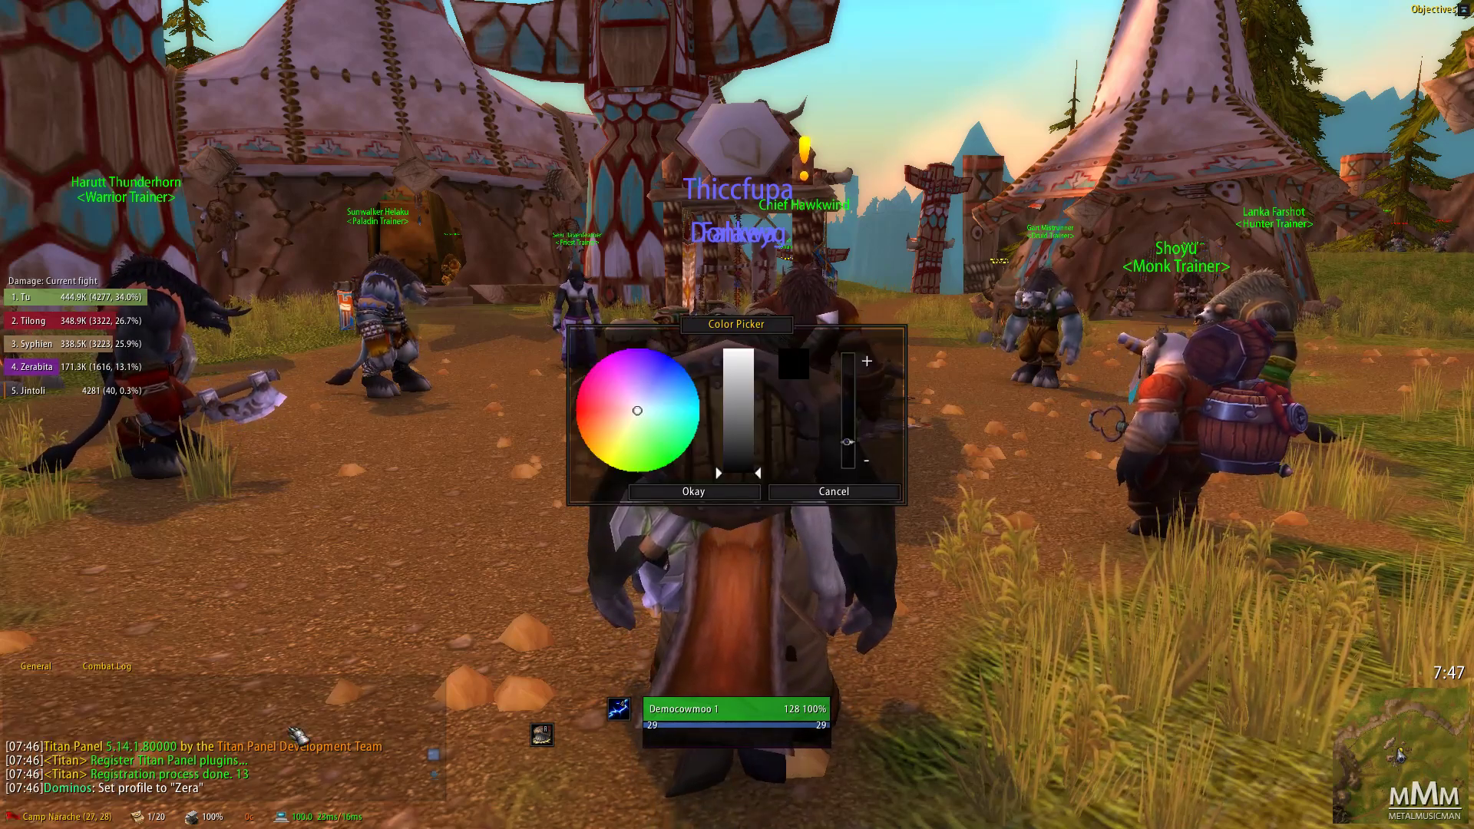
pyautogui.click(741, 494)
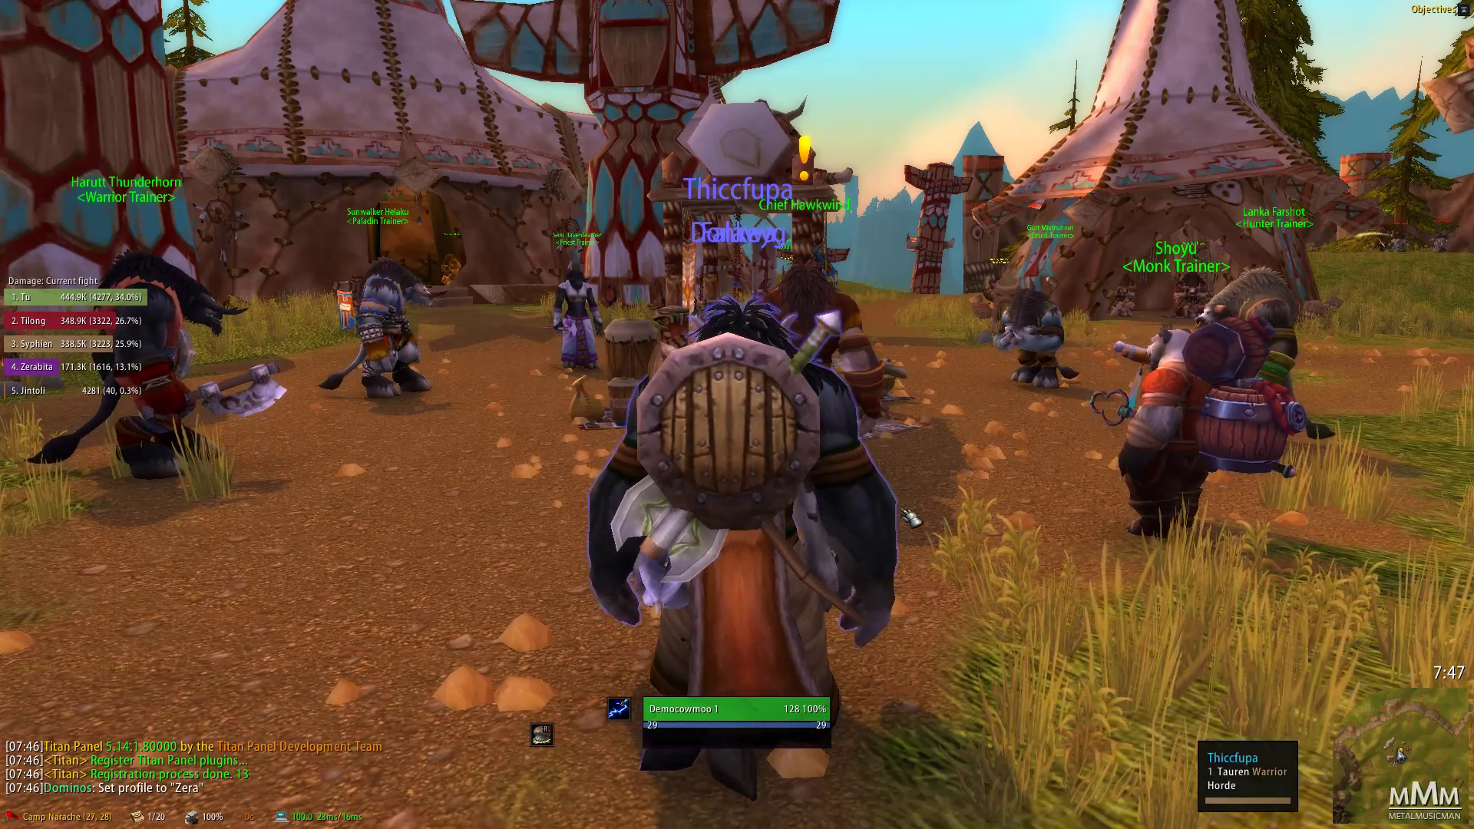
# - Reset the Skada damage meter data
pyautogui.moveTo(585, 436); pyautogui.dragTo(768, 437)
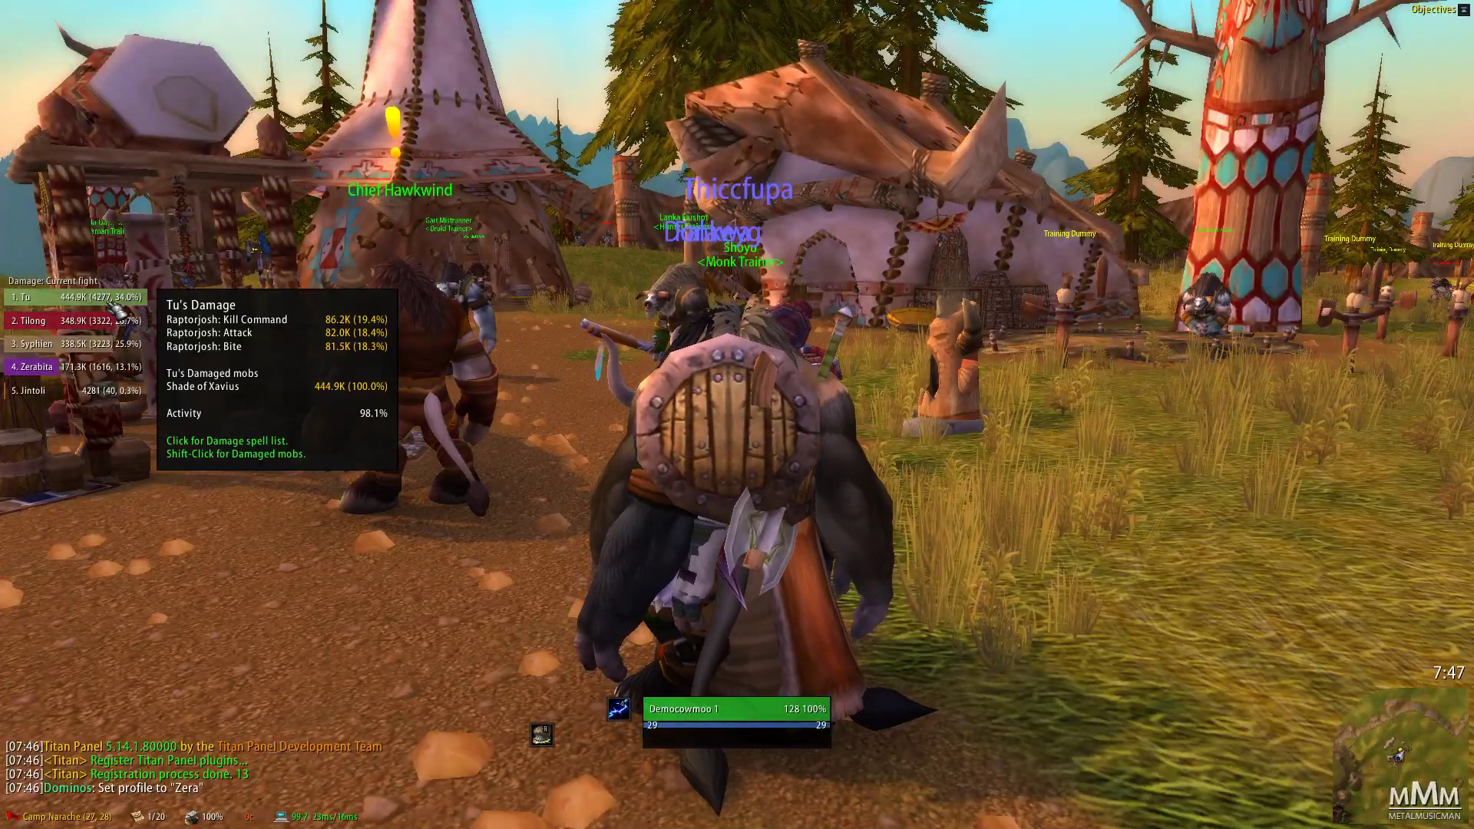
pyautogui.rightClick(1338, 782)
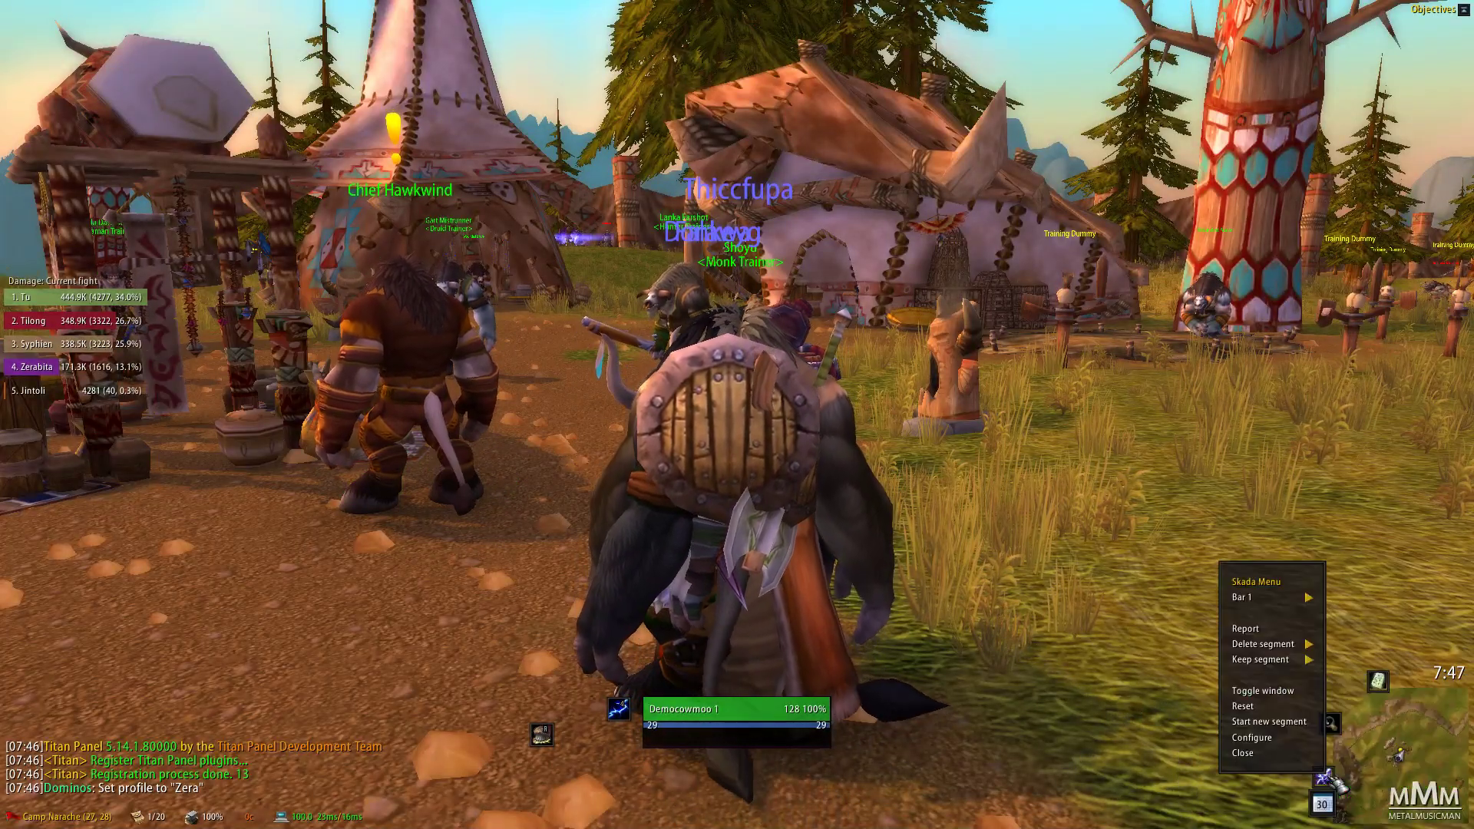
pyautogui.click(1270, 713)
# - Pick up the Lightning Bolt ability to reveal the empty action bar slots and return it to its slot
pyautogui.moveTo(620, 689); pyautogui.dragTo(844, 692)
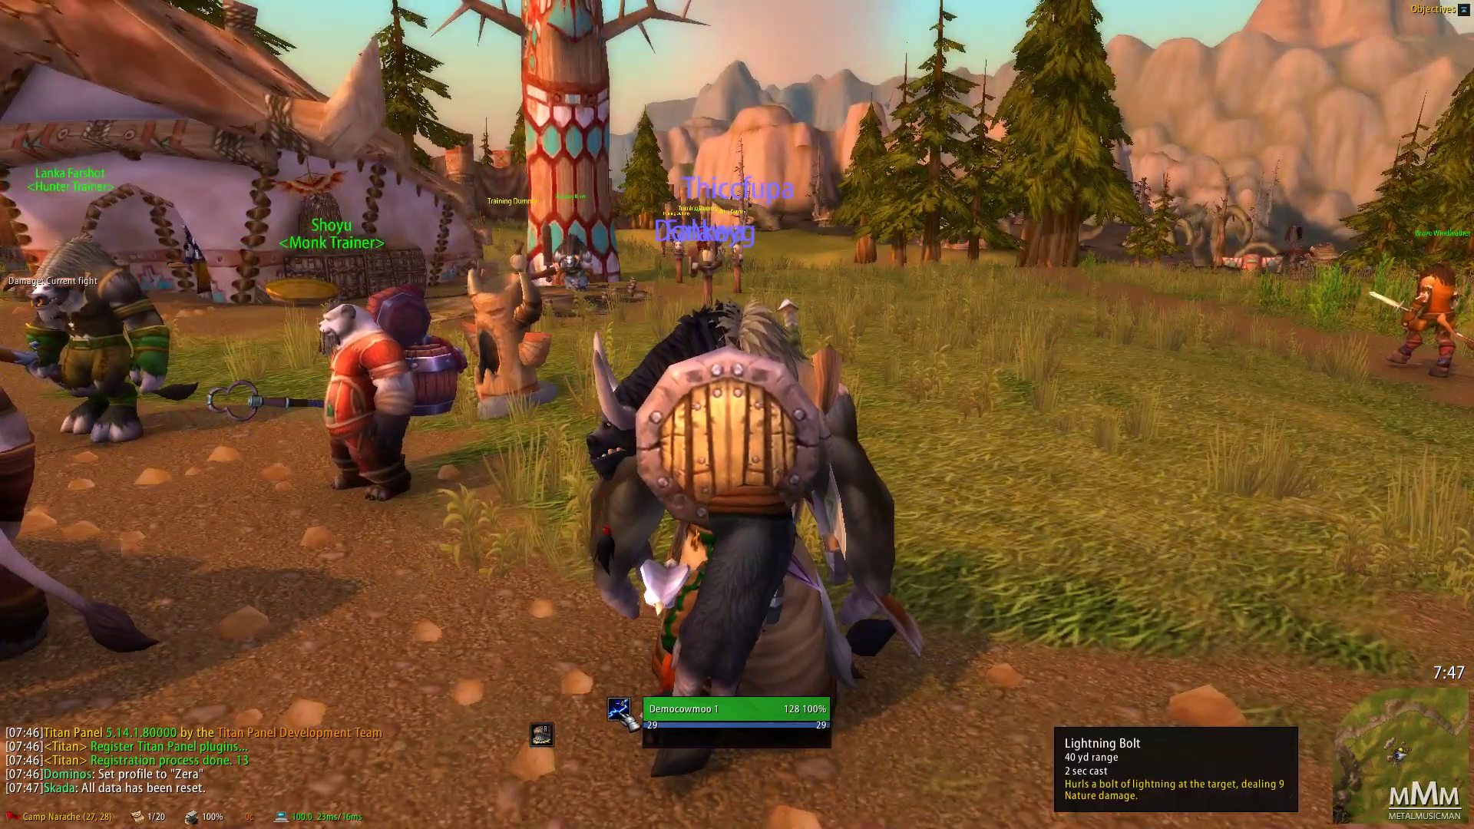
pyautogui.moveTo(623, 716); pyautogui.dragTo(612, 755)
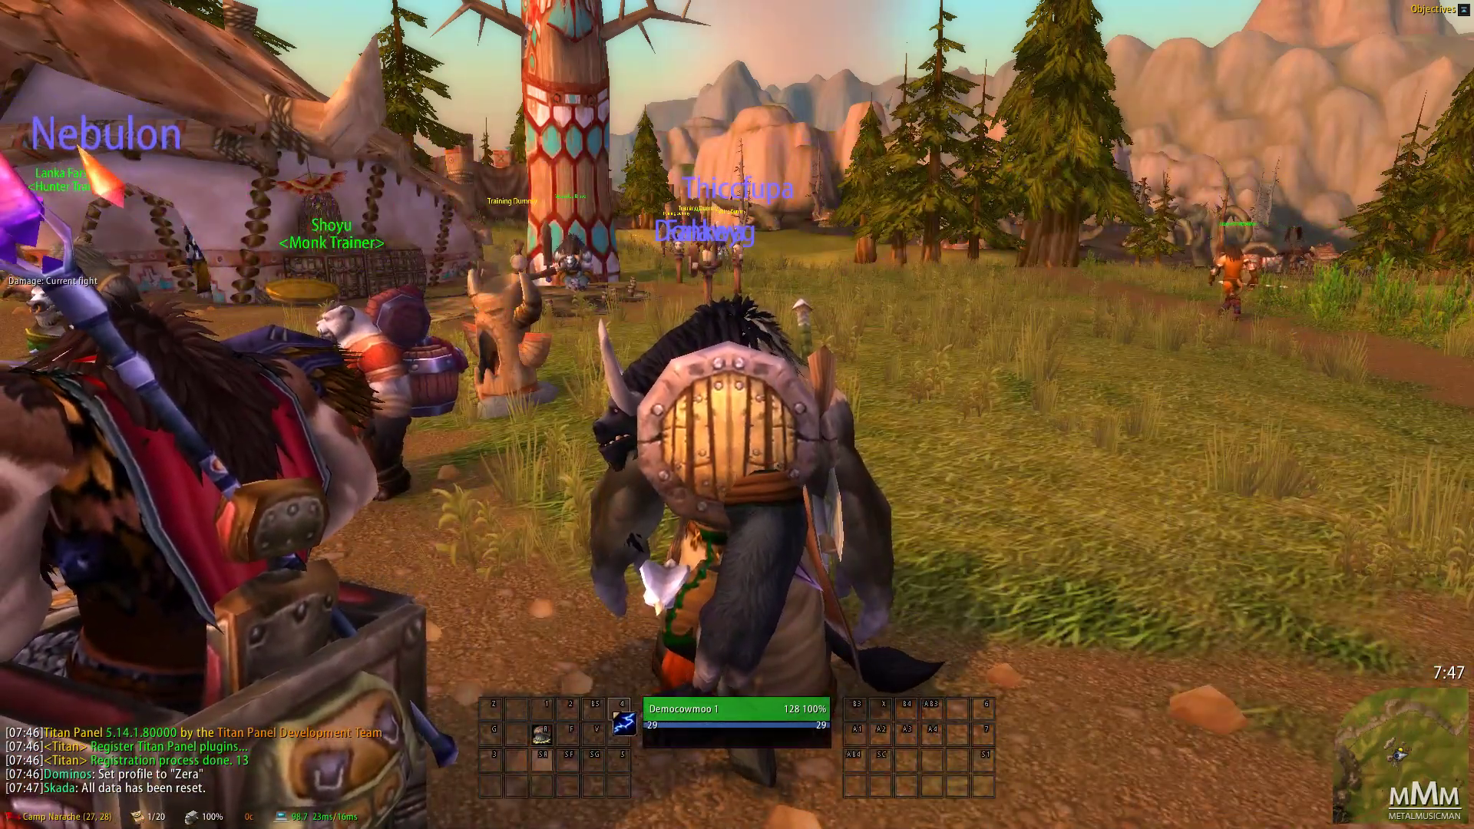
pyautogui.click(619, 712)
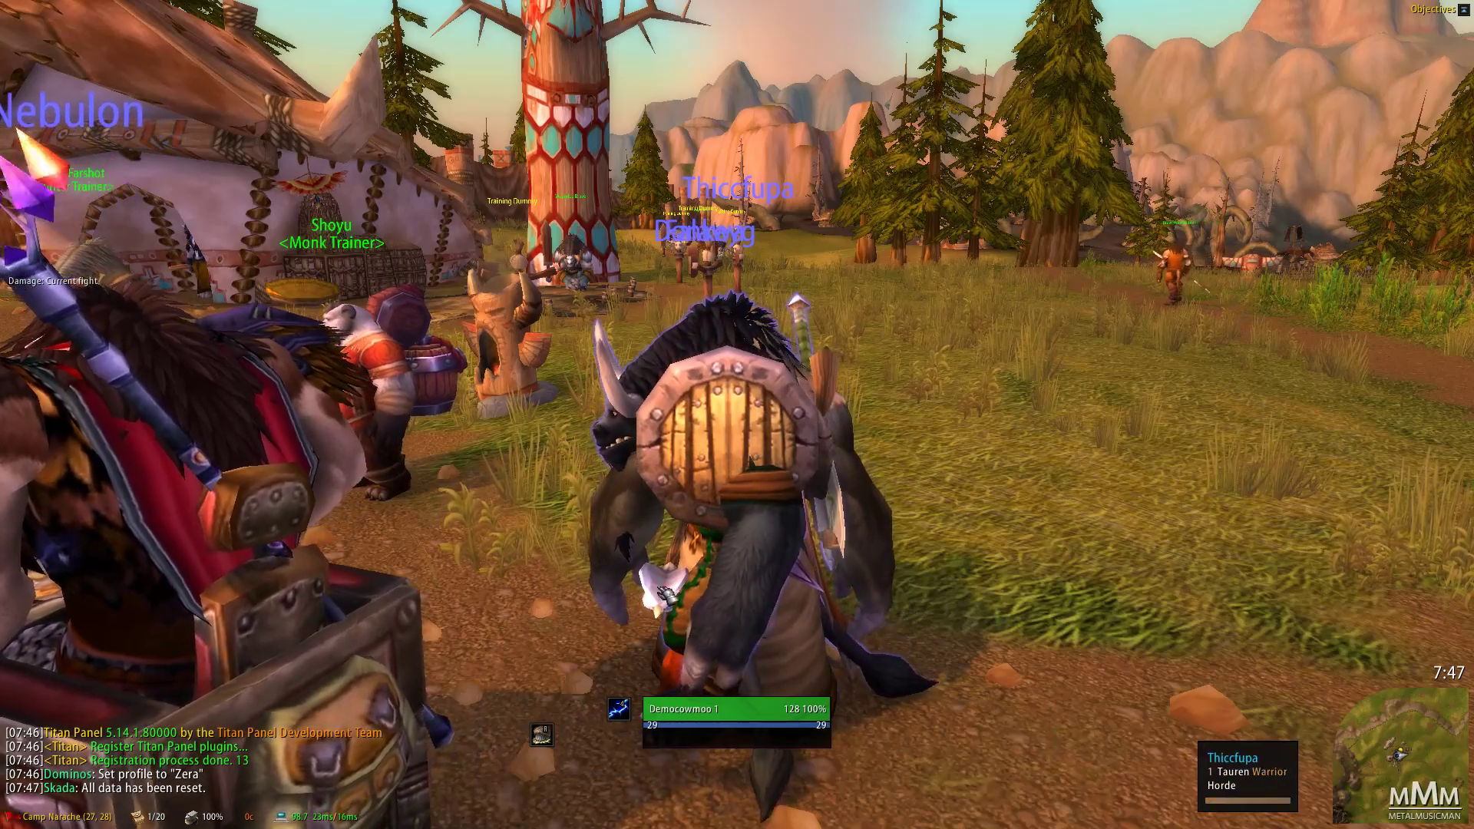
# - Enter the Dominos configuration mode to examine the layout of the action bars, and exit it
pyautogui.press('d')
pyautogui.moveTo(1355, 749)
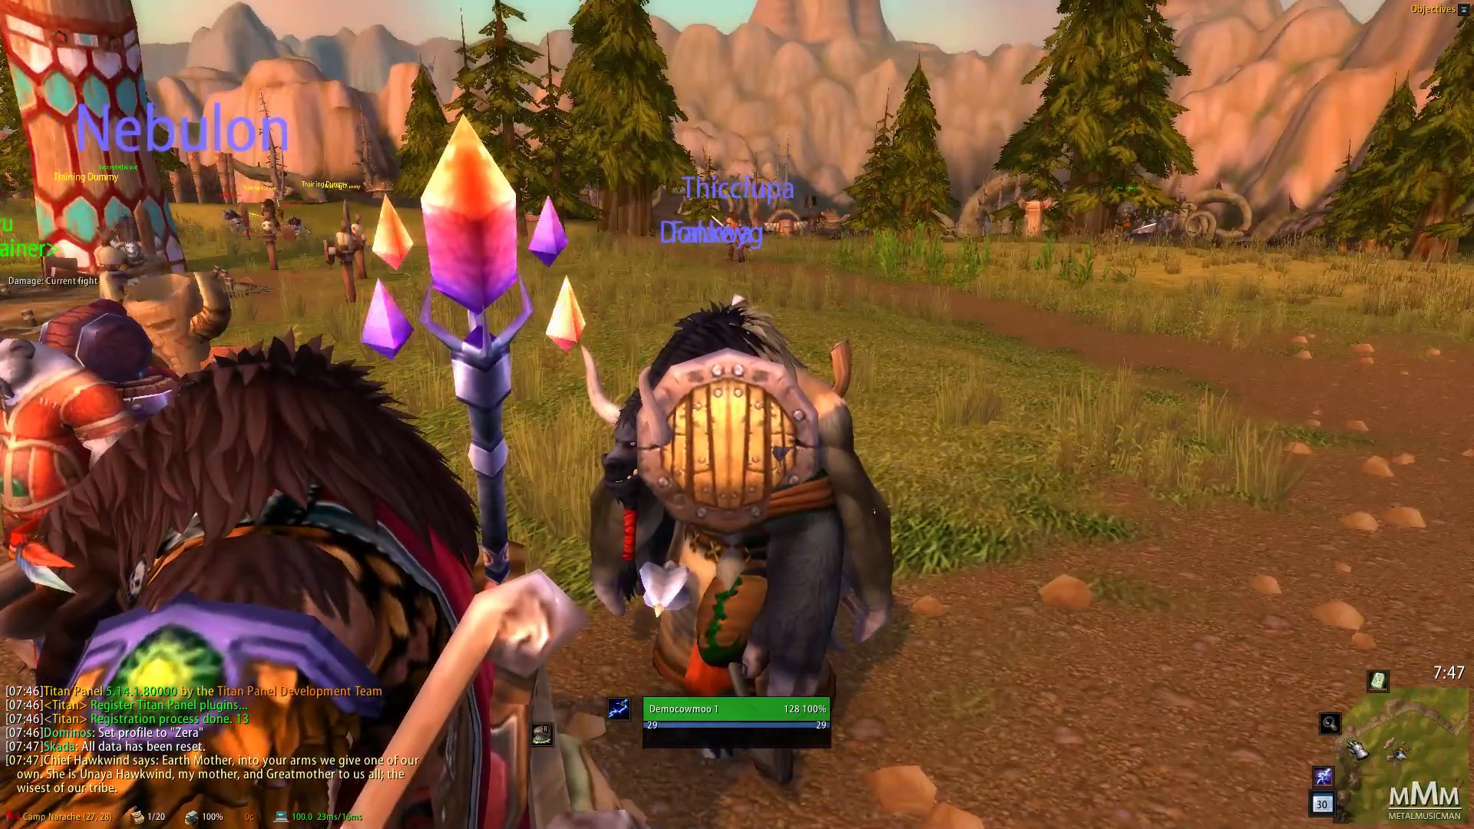
pyautogui.click(1355, 749)
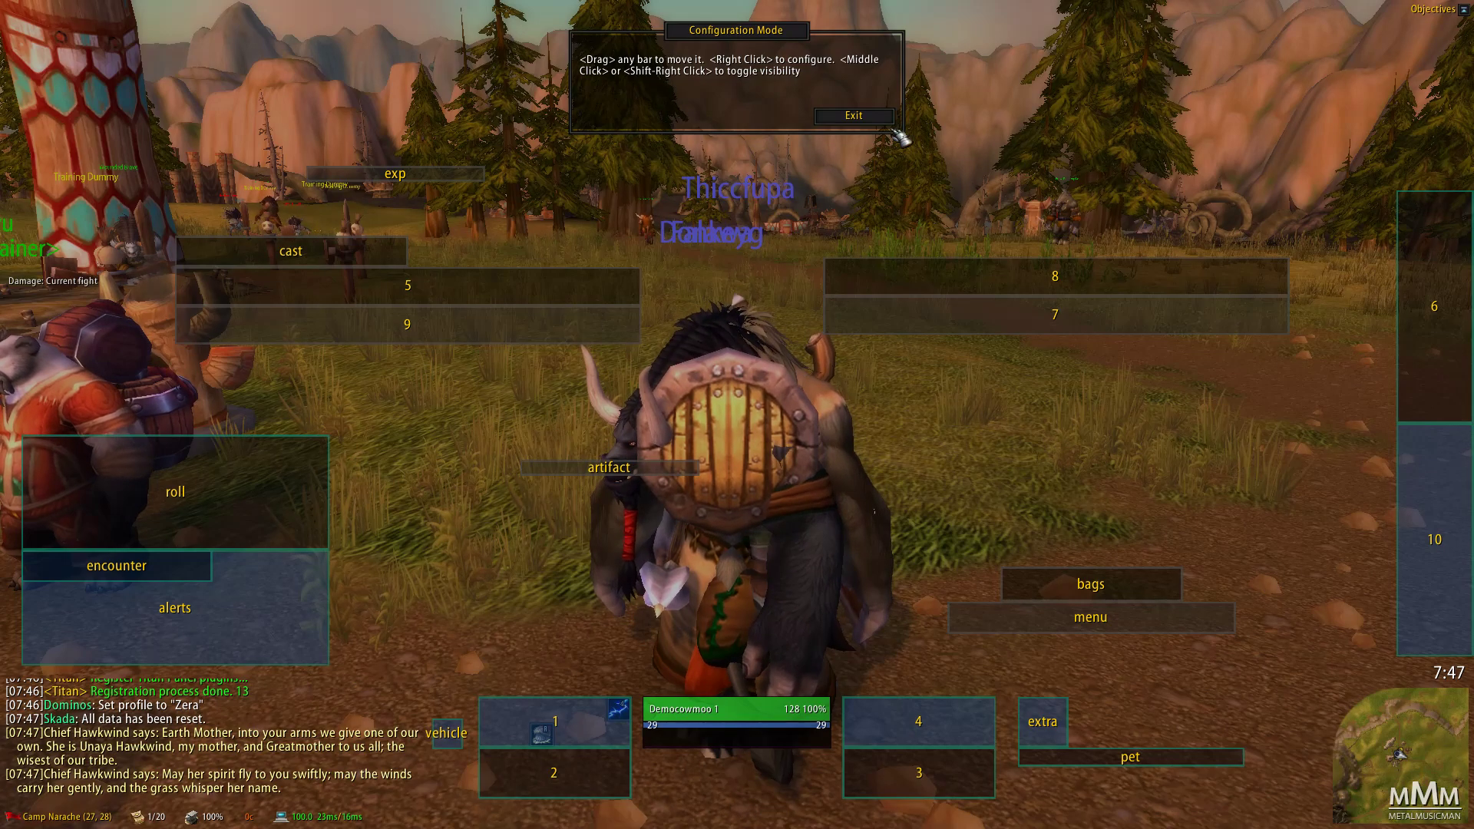
pyautogui.click(853, 115)
# - Place the Hearthstone from the backpack on side action bar 10 and move it to the last slot of bar 6
pyautogui.press('b')
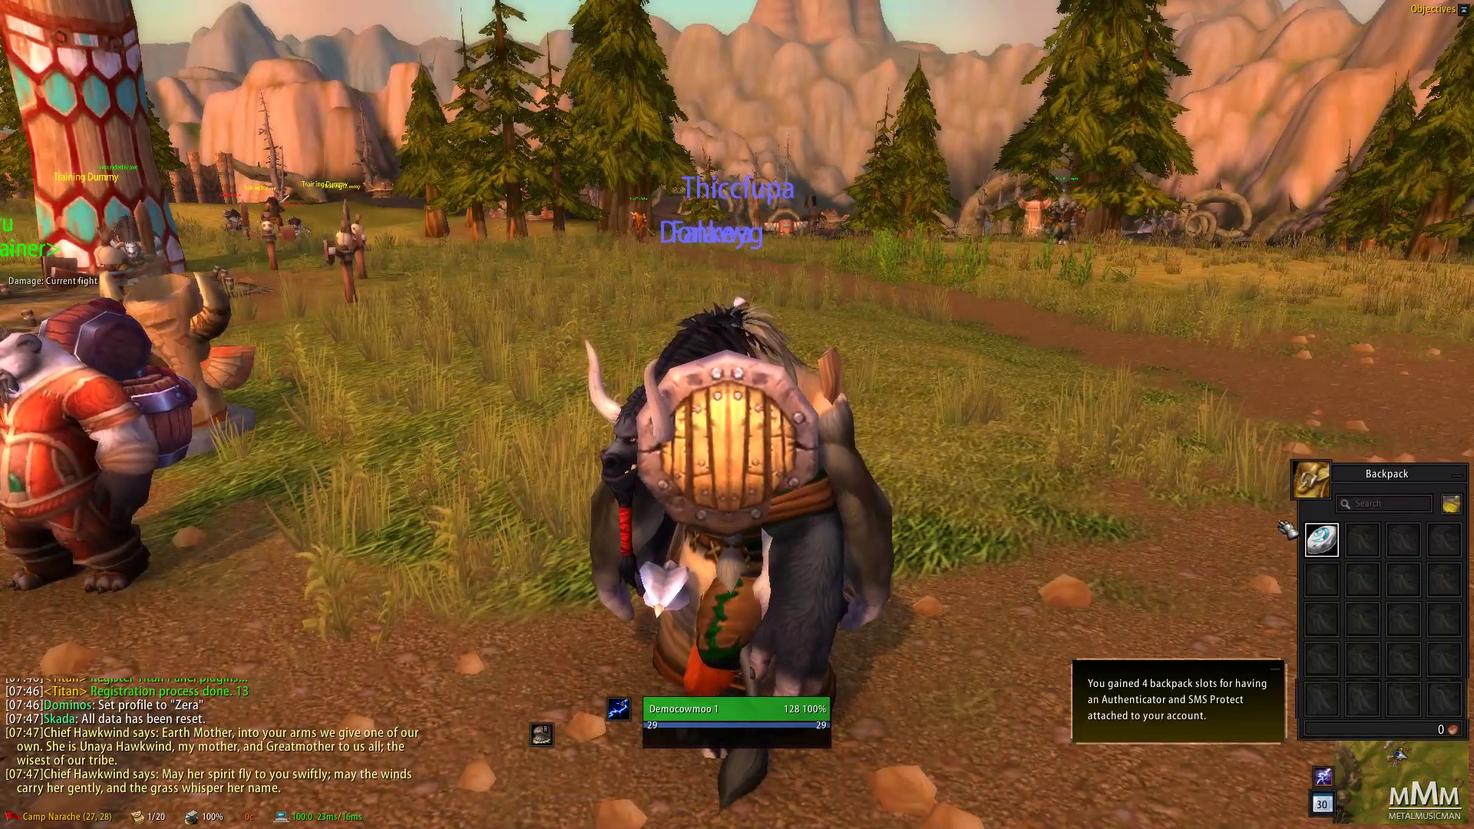
pyautogui.click(1321, 540)
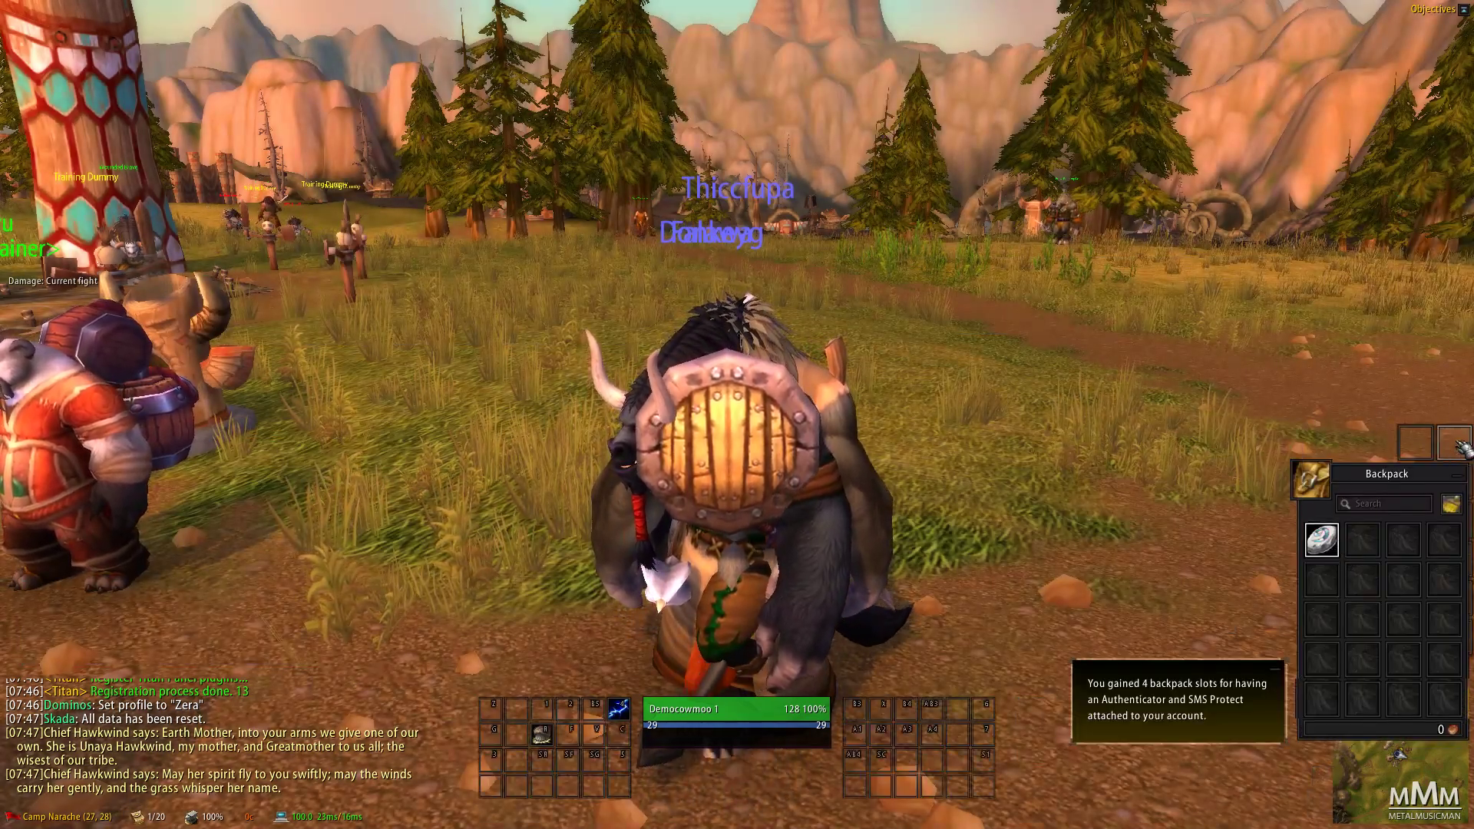
pyautogui.click(1454, 444)
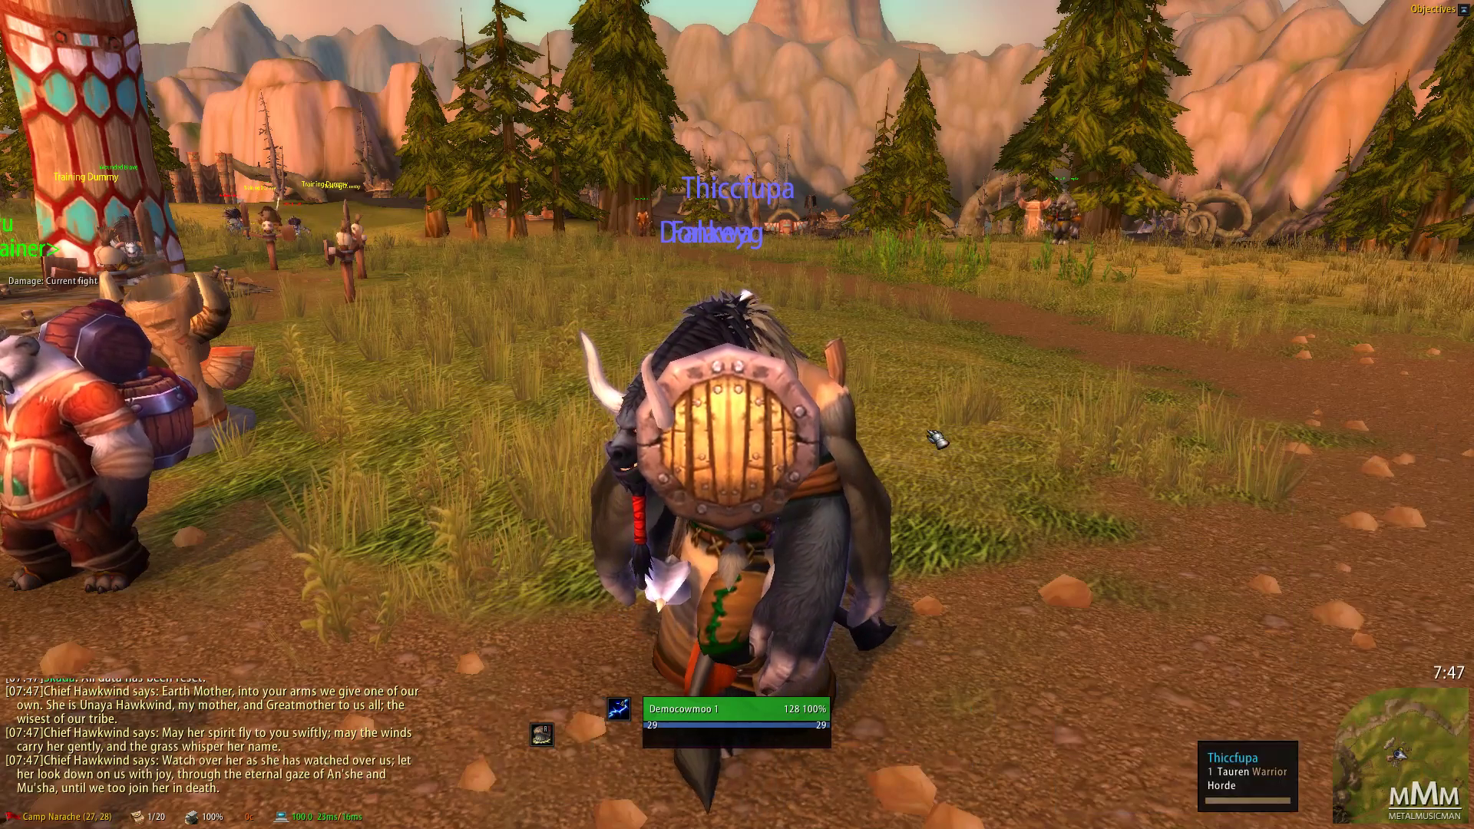
pyautogui.moveTo(1432, 561)
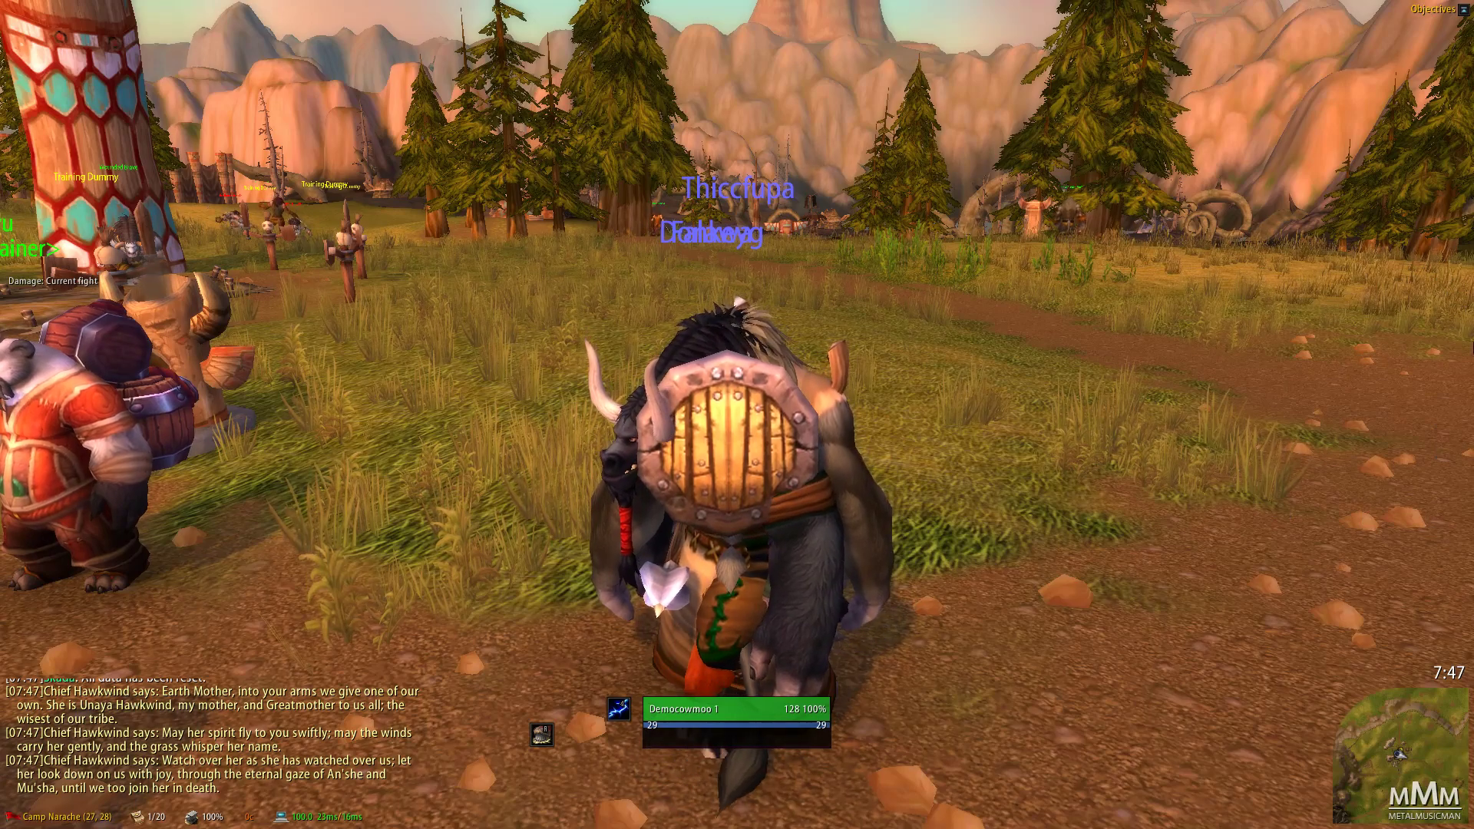
pyautogui.moveTo(1454, 443); pyautogui.dragTo(1461, 415)
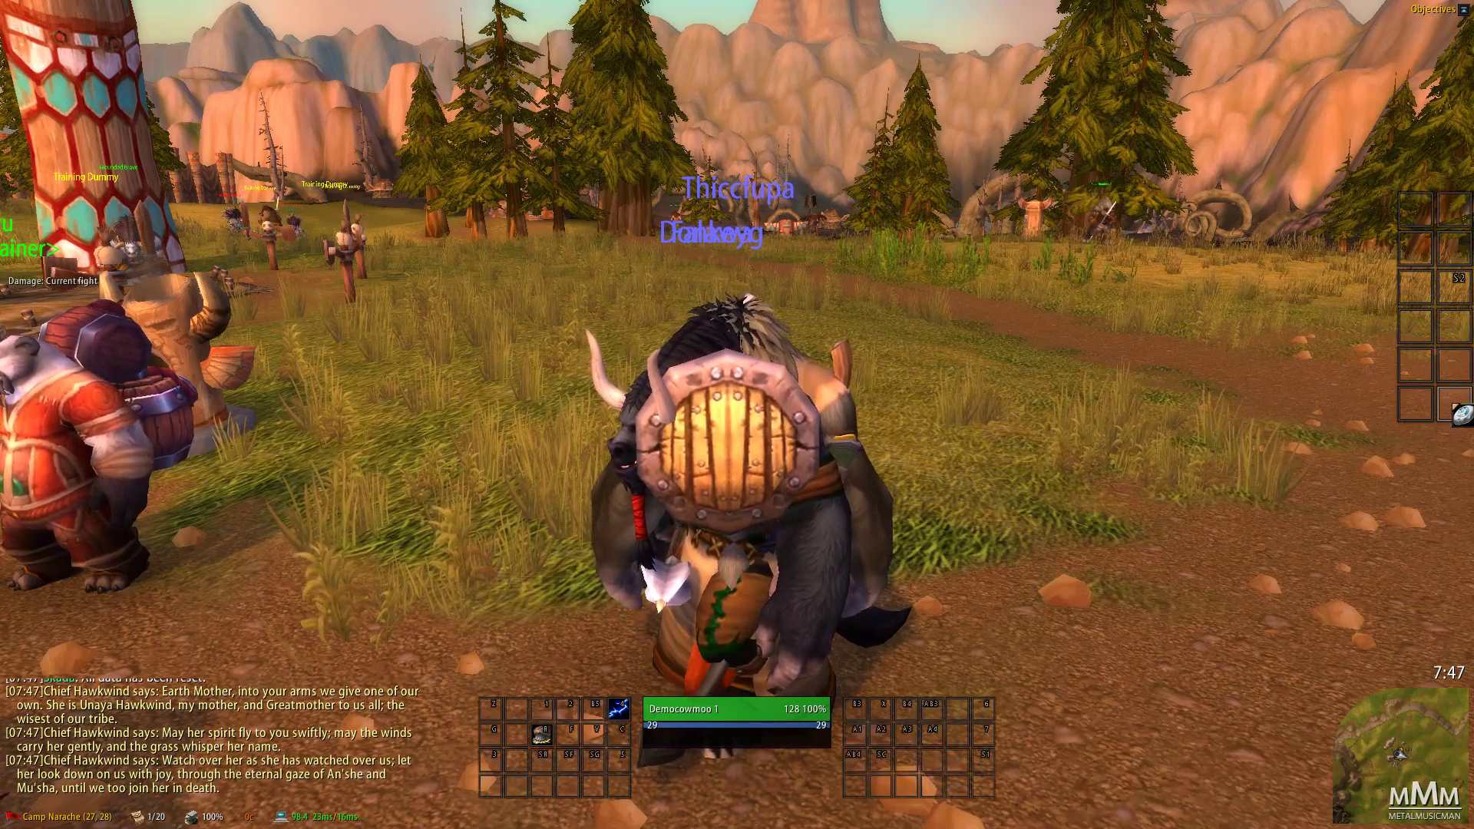
pyautogui.click(1461, 415)
# - Run to the field, target a Bristleback Invader, and attack it with Lightning Bolt
pyautogui.moveTo(881, 316); pyautogui.dragTo(614, 319)
pyautogui.press('w')
pyautogui.press('Tab')
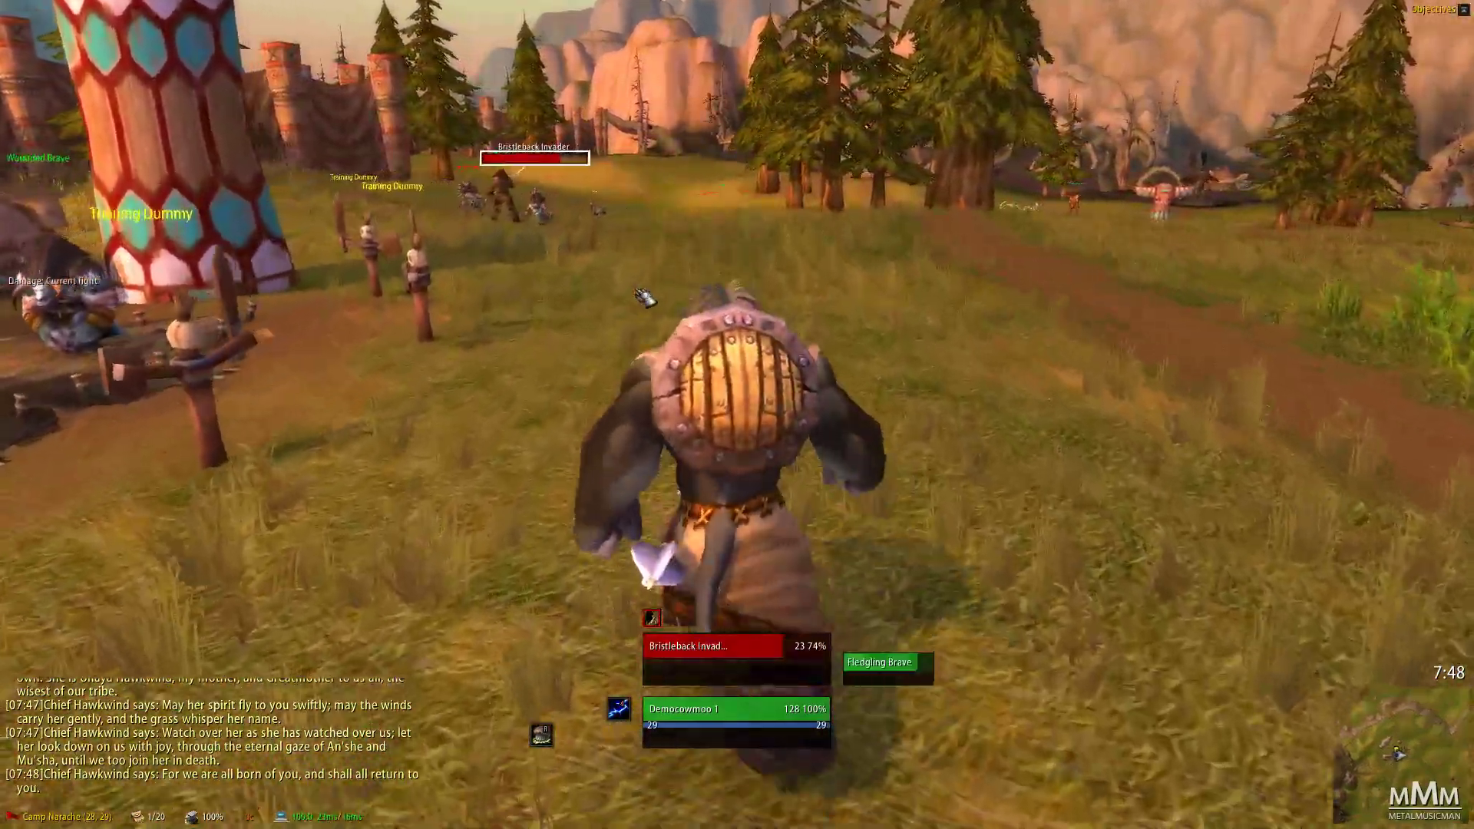
pyautogui.press('w')
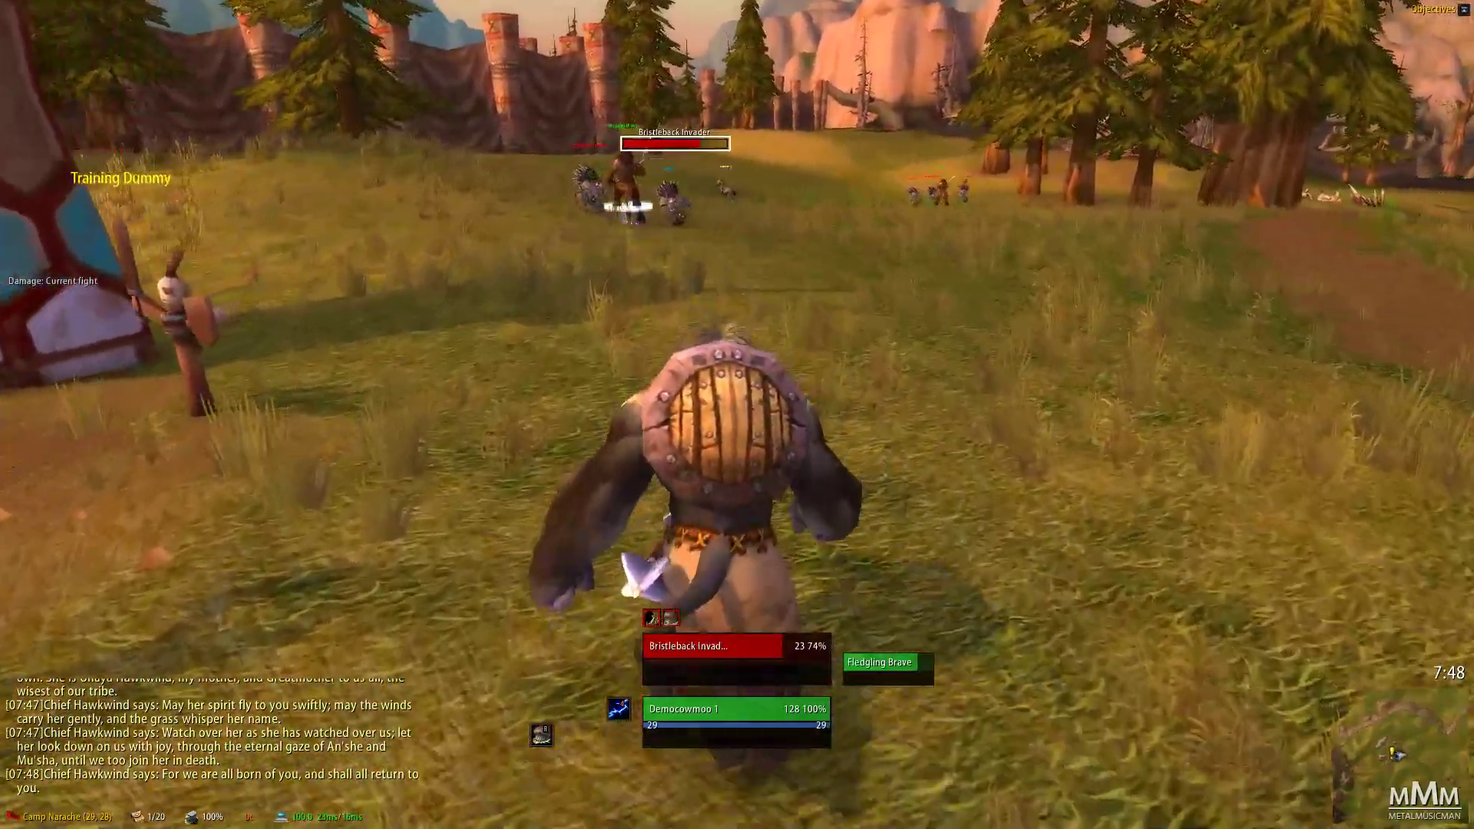
pyautogui.press('1')
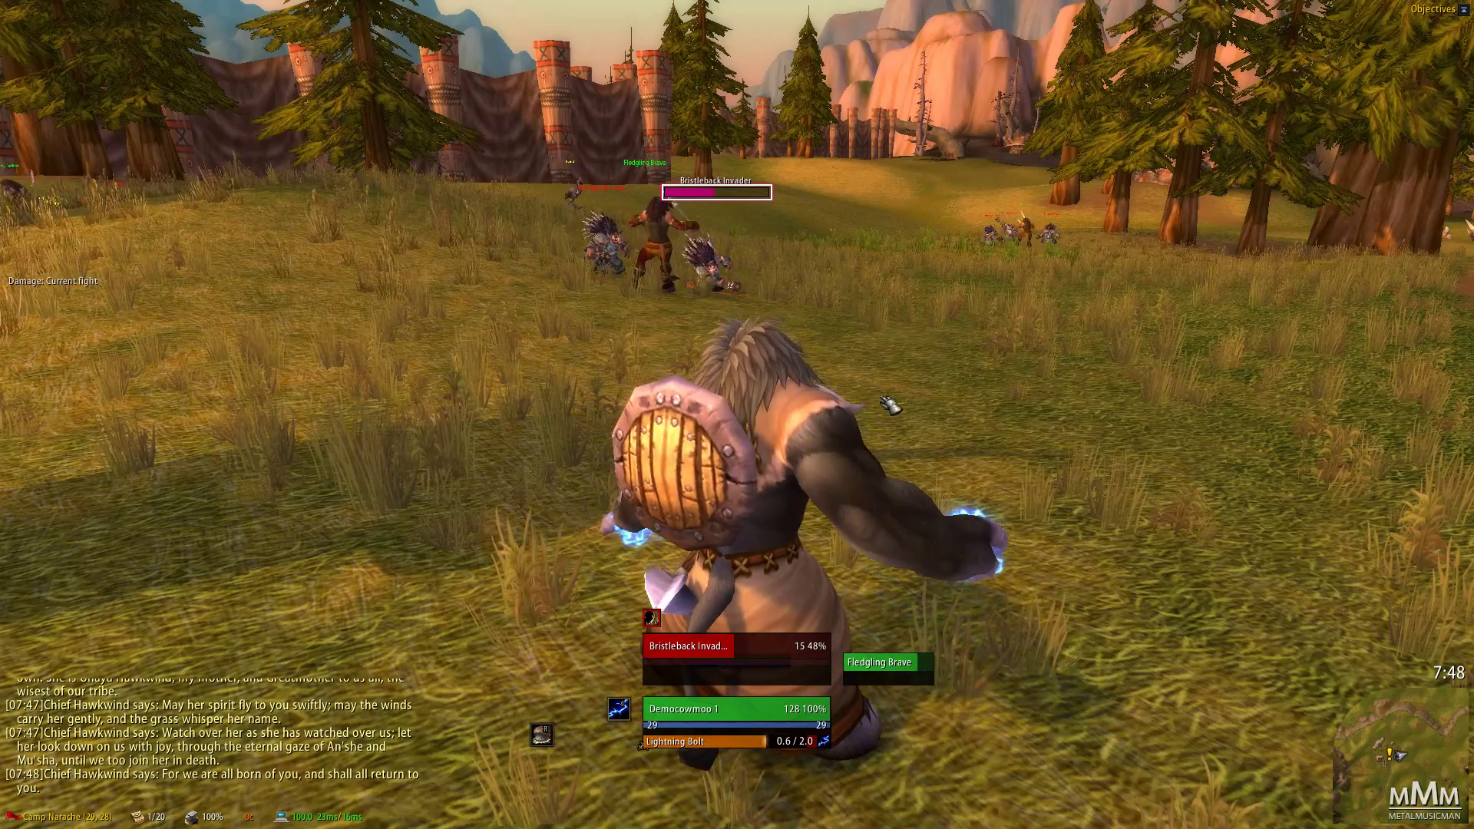
pyautogui.press('4')
pyautogui.press('4')
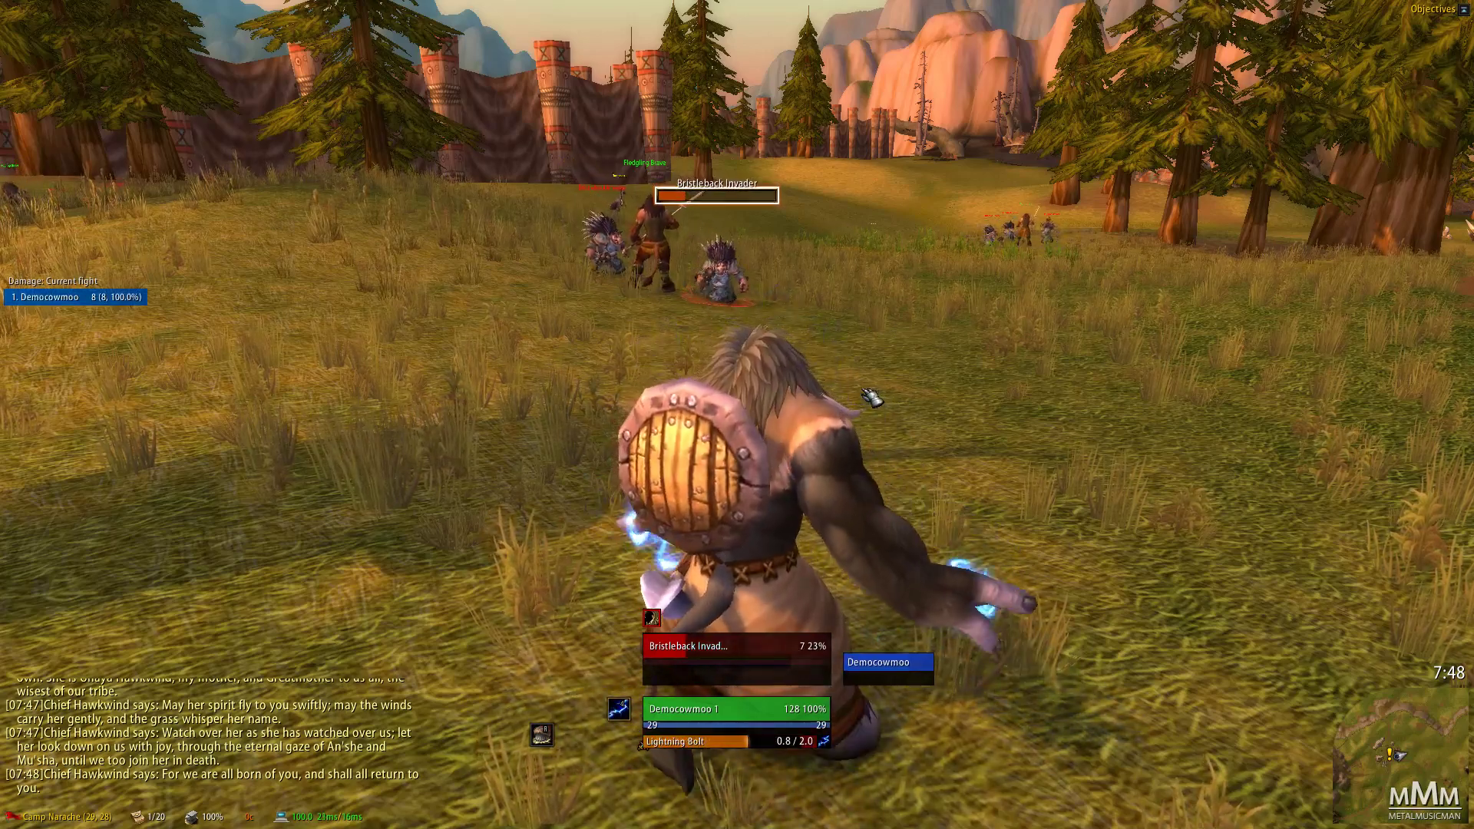
# - Open the Shadowed UF settings with /suf and temporarily unlock the frames to preview the unit frame layout
pyautogui.write('/')
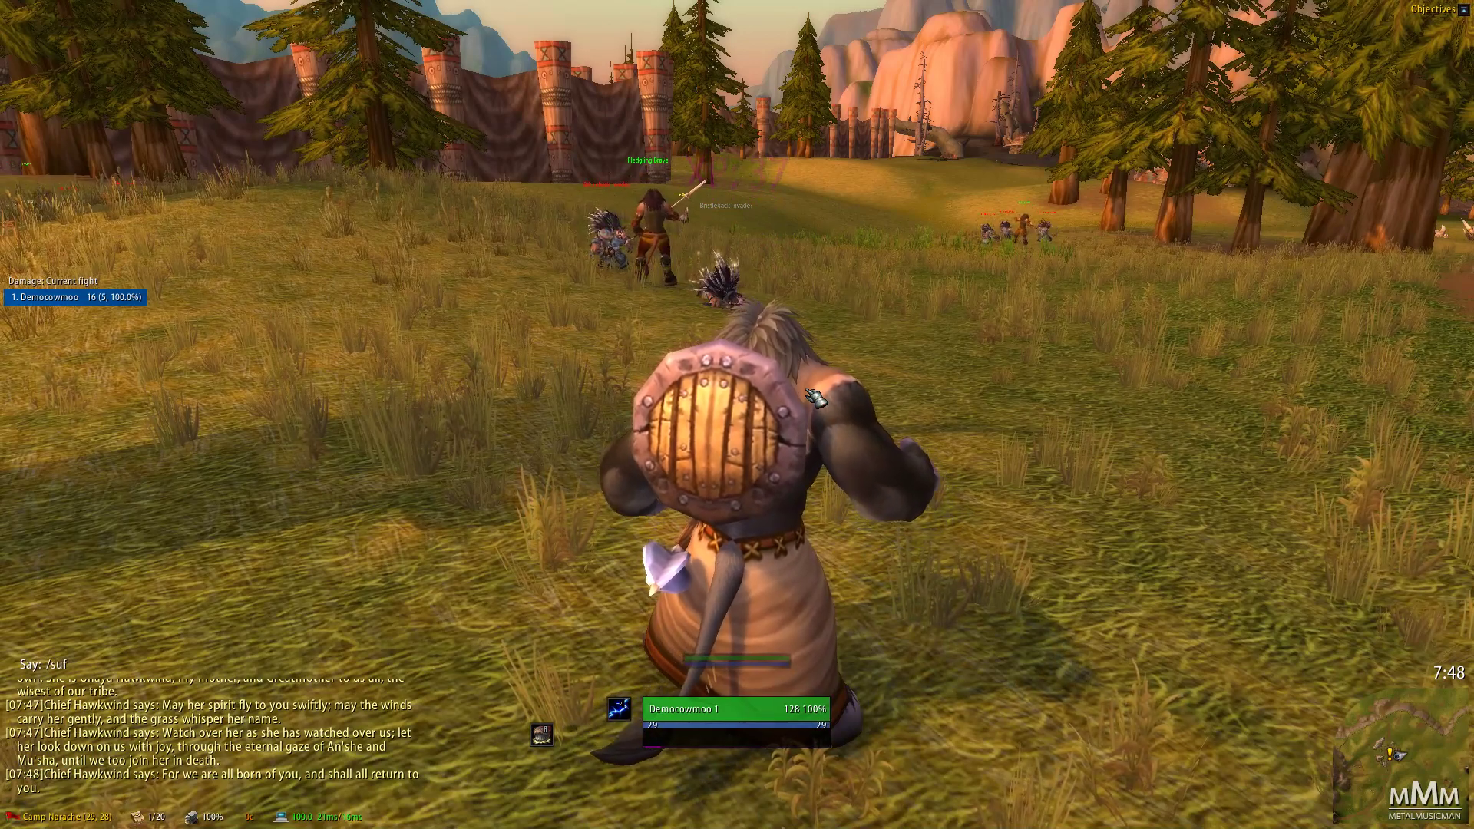
pyautogui.write('suf')
pyautogui.press('Return')
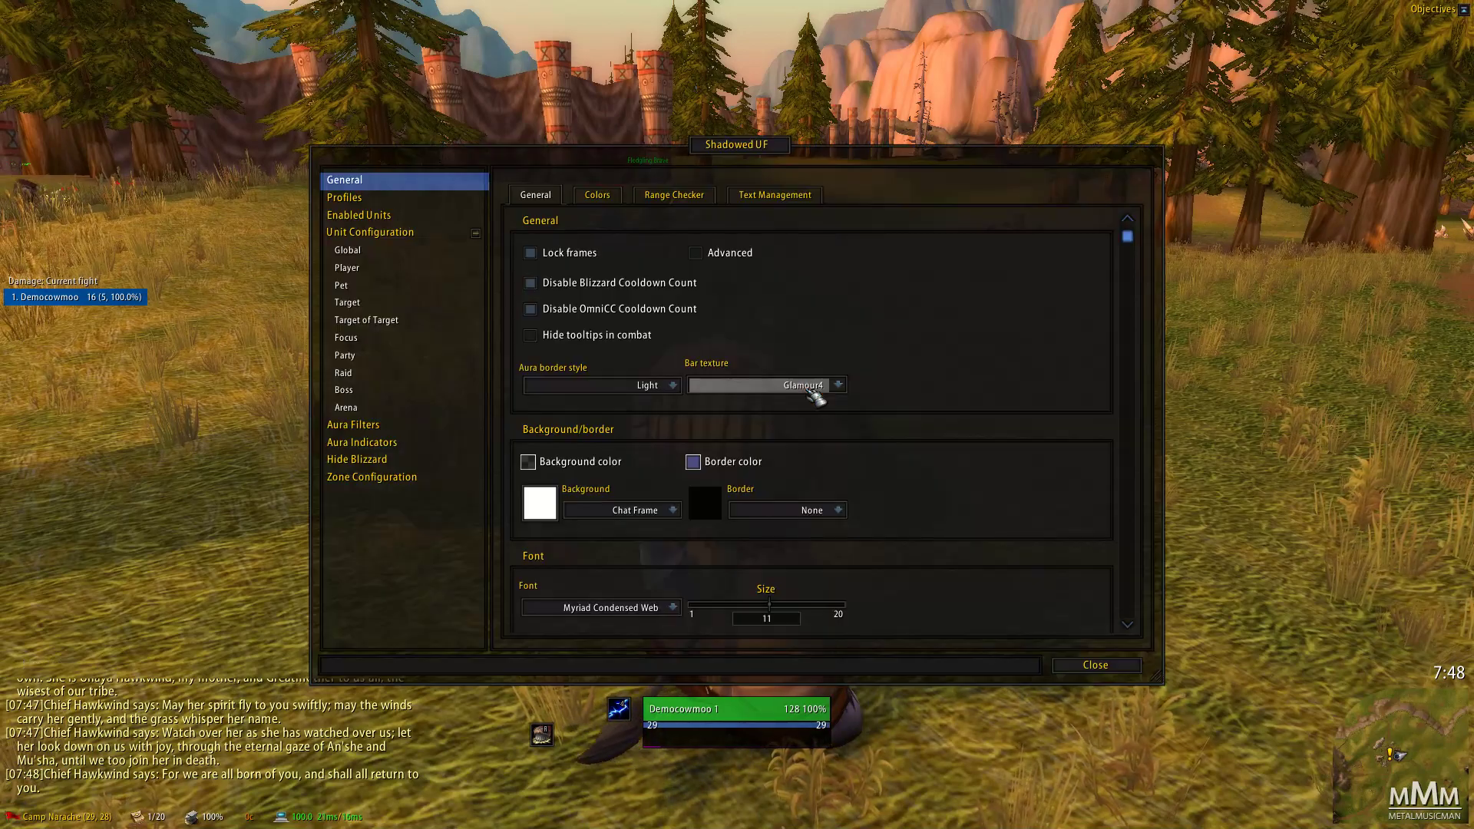
pyautogui.click(531, 253)
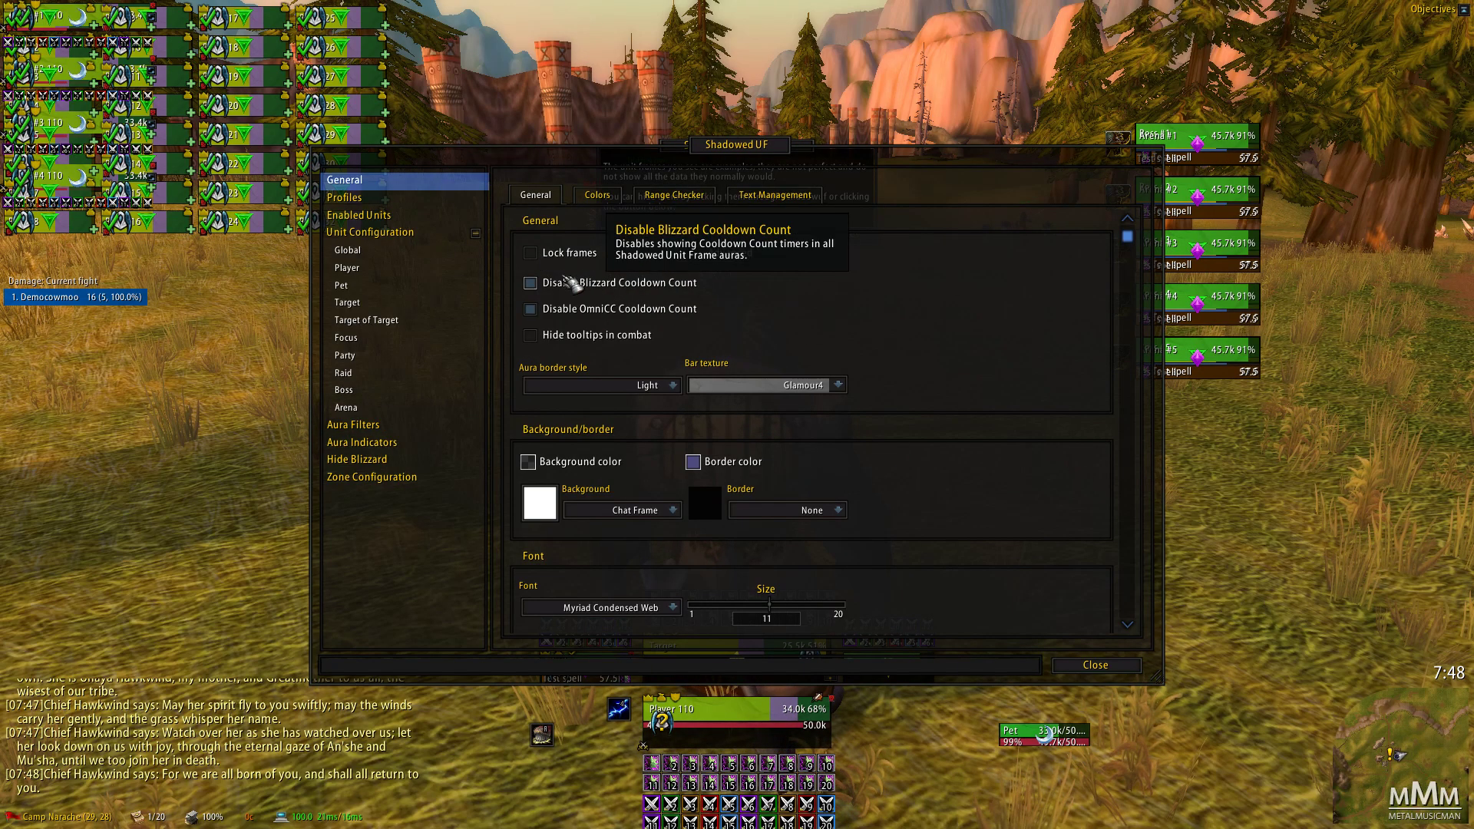
pyautogui.click(531, 254)
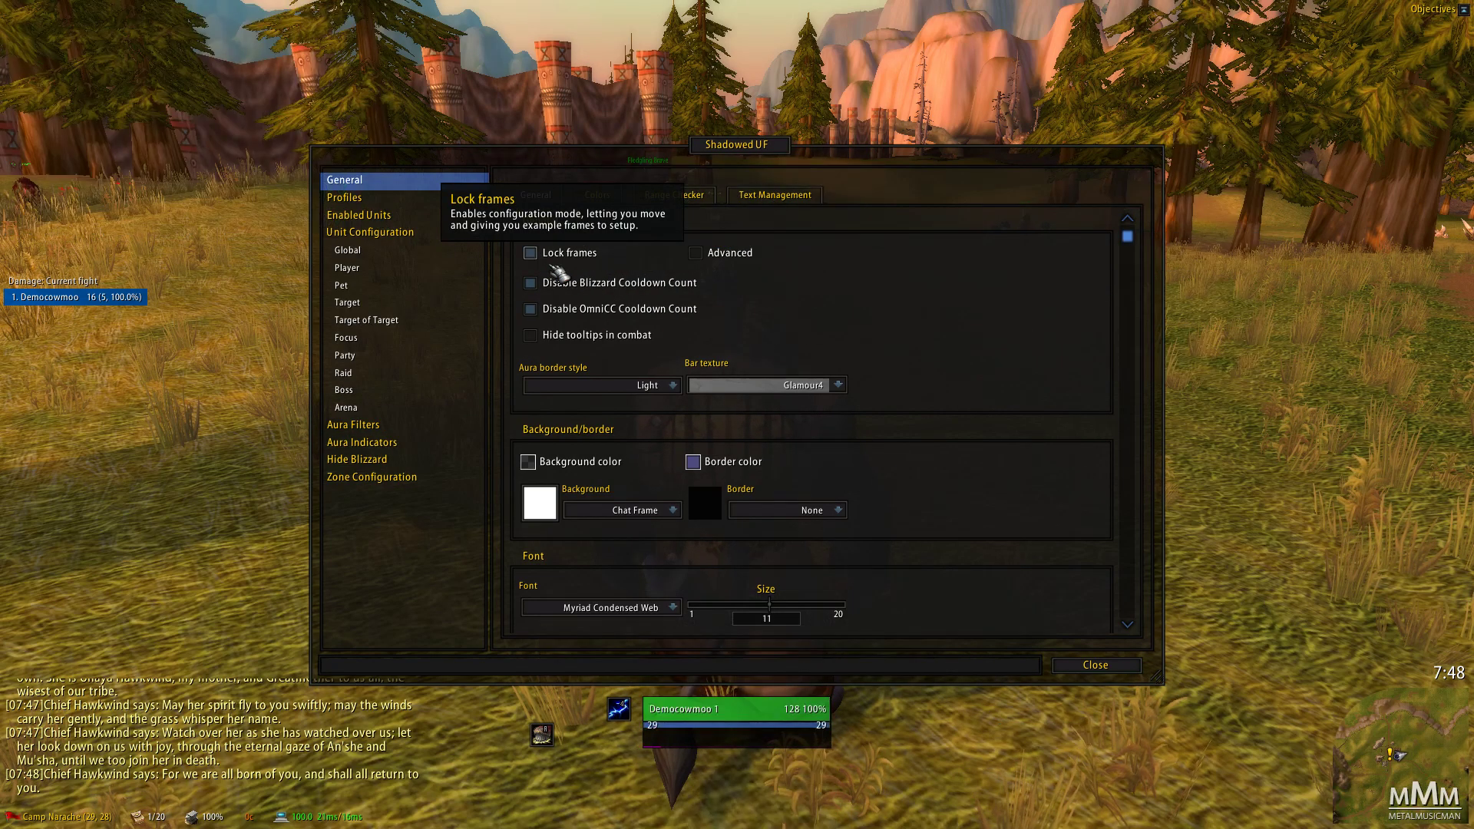
pyautogui.click(1097, 665)
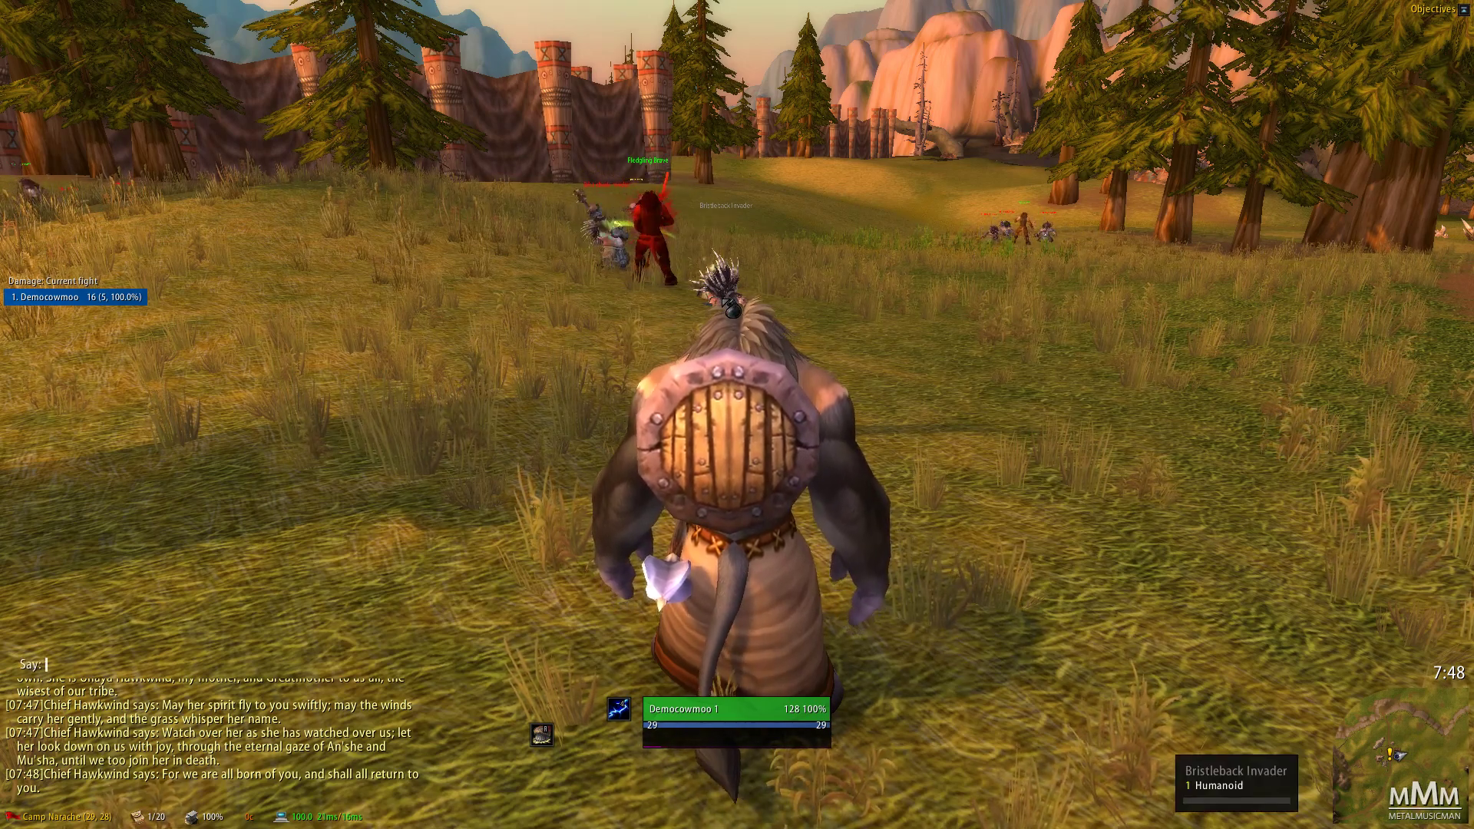
# - Open the WeakAuras options and inspect the settings of the Necrotic group and the Sanguine Target aura
pyautogui.hotkey('ctrl', 'w')
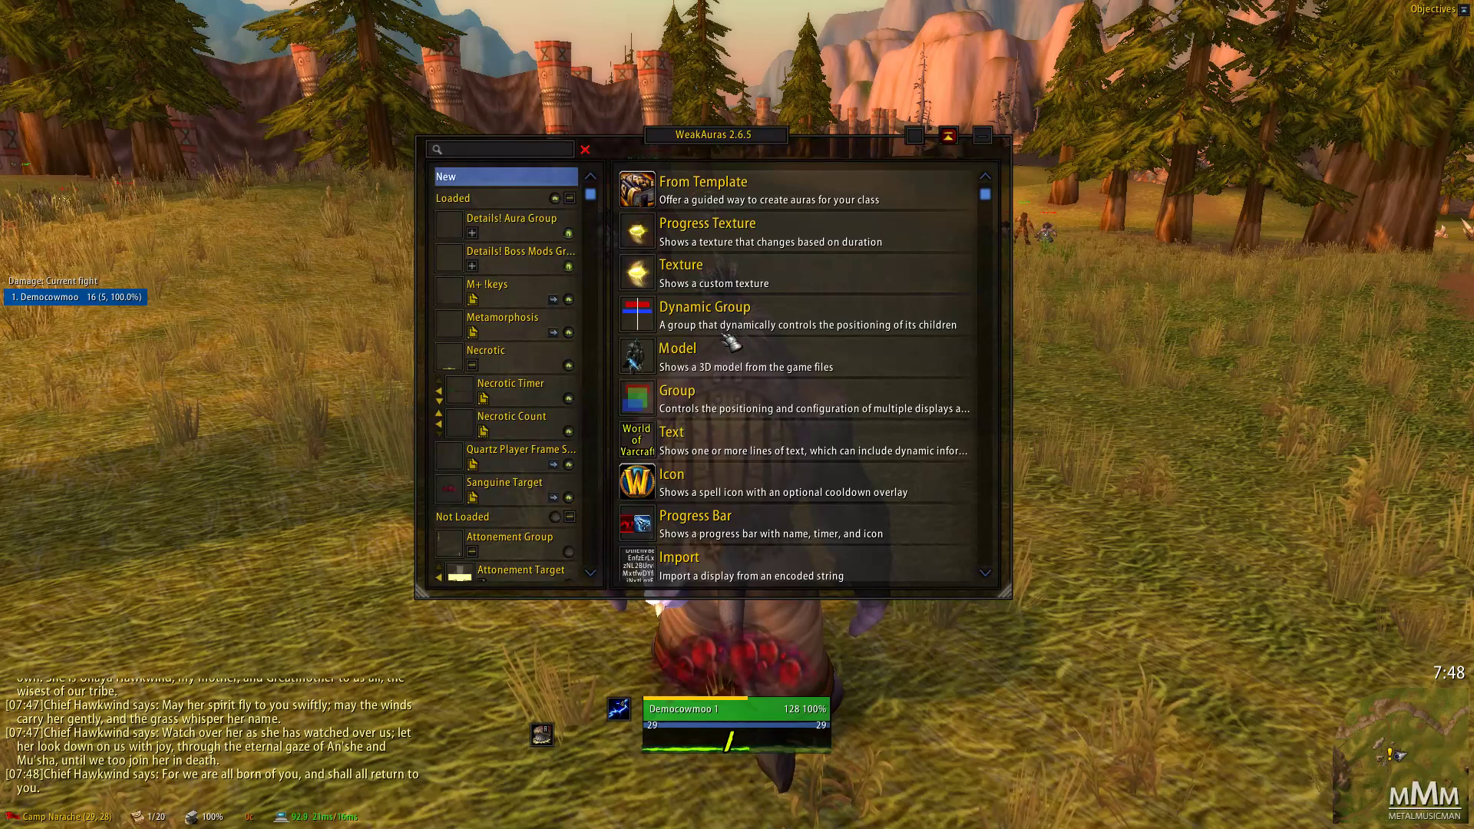
pyautogui.scroll(-3, 499, 323)
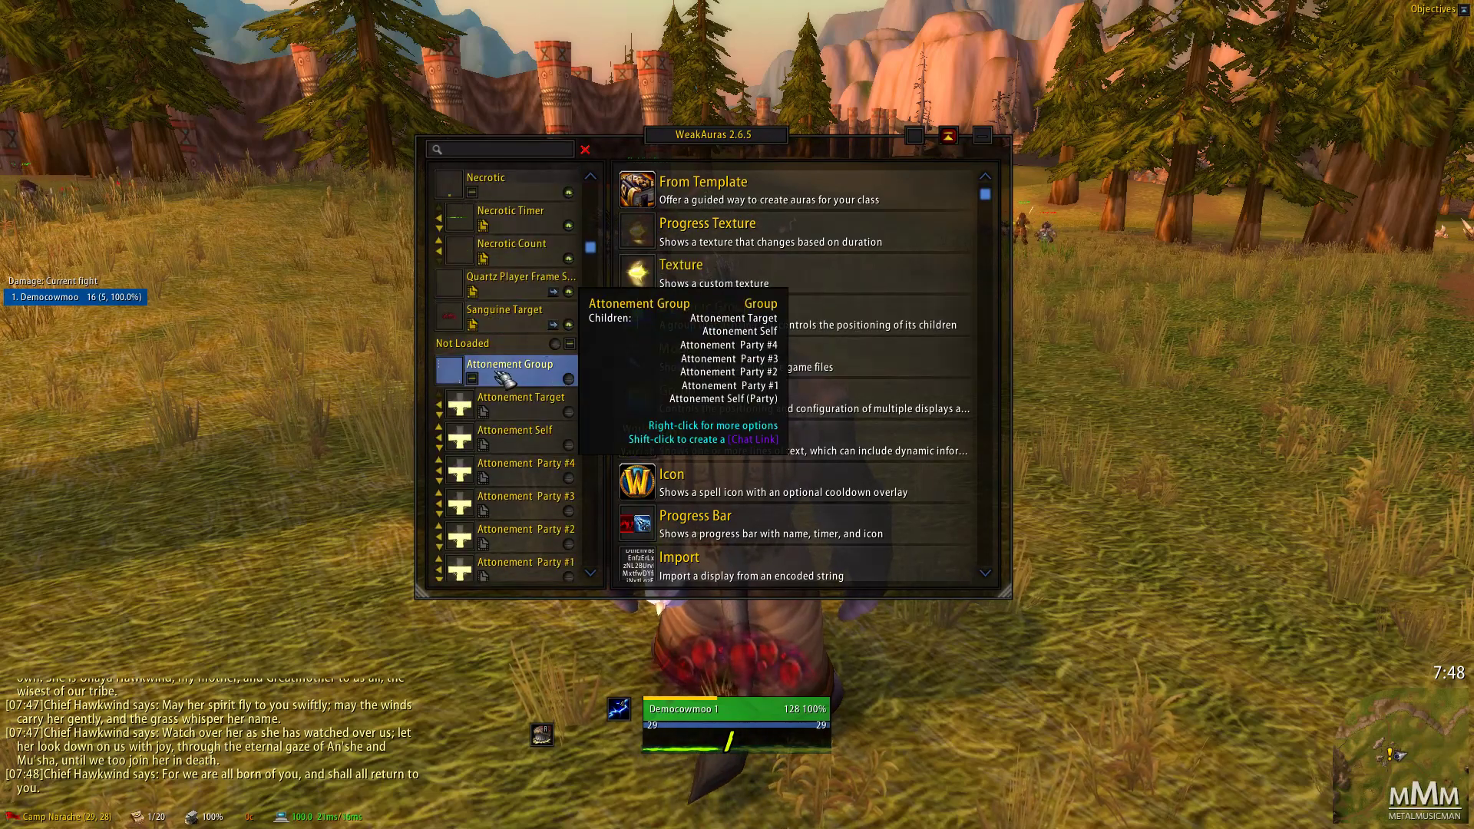
pyautogui.scroll(-1, 527, 499)
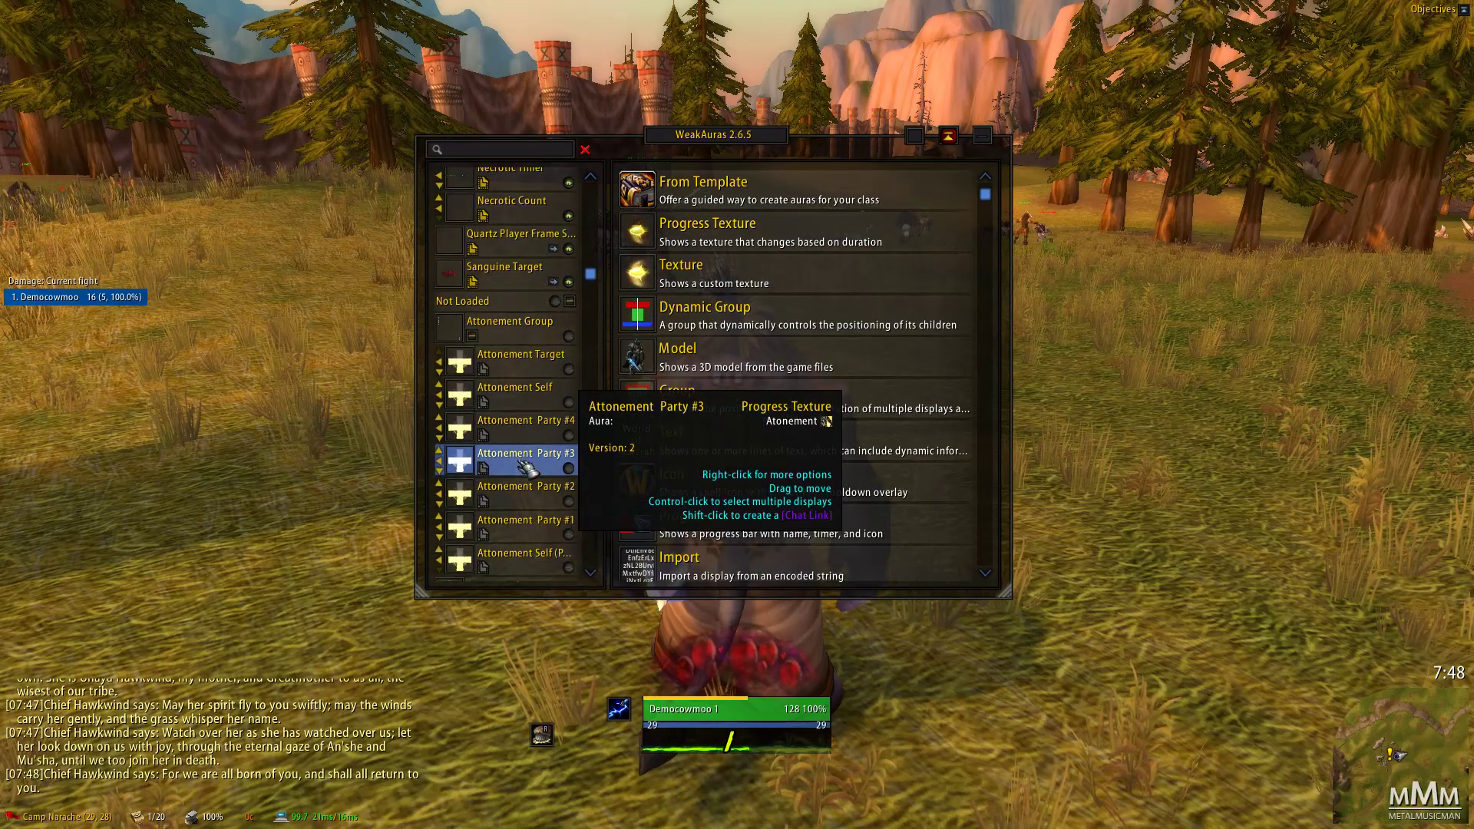
pyautogui.scroll(4, 526, 465)
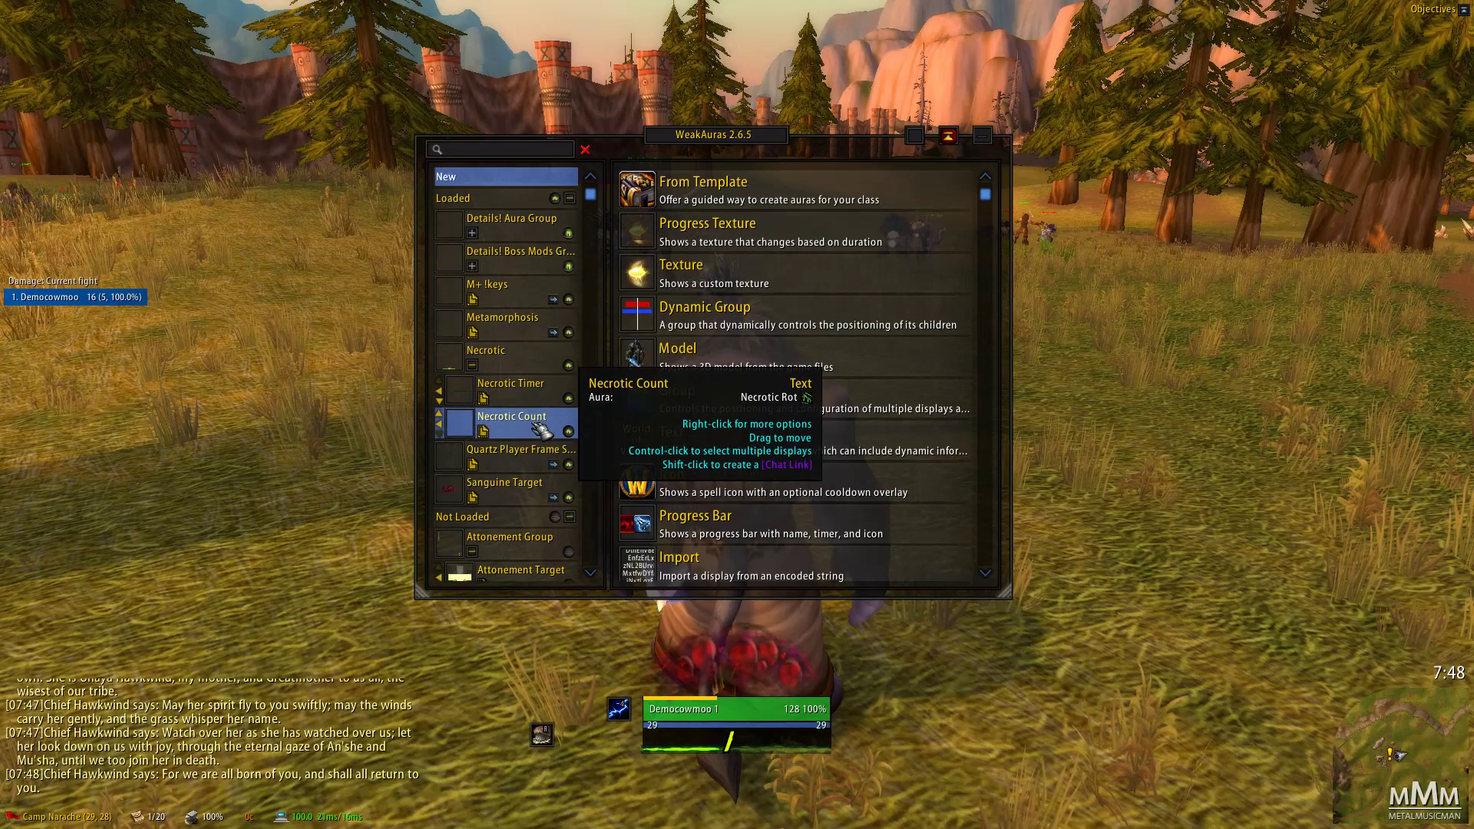
pyautogui.click(513, 364)
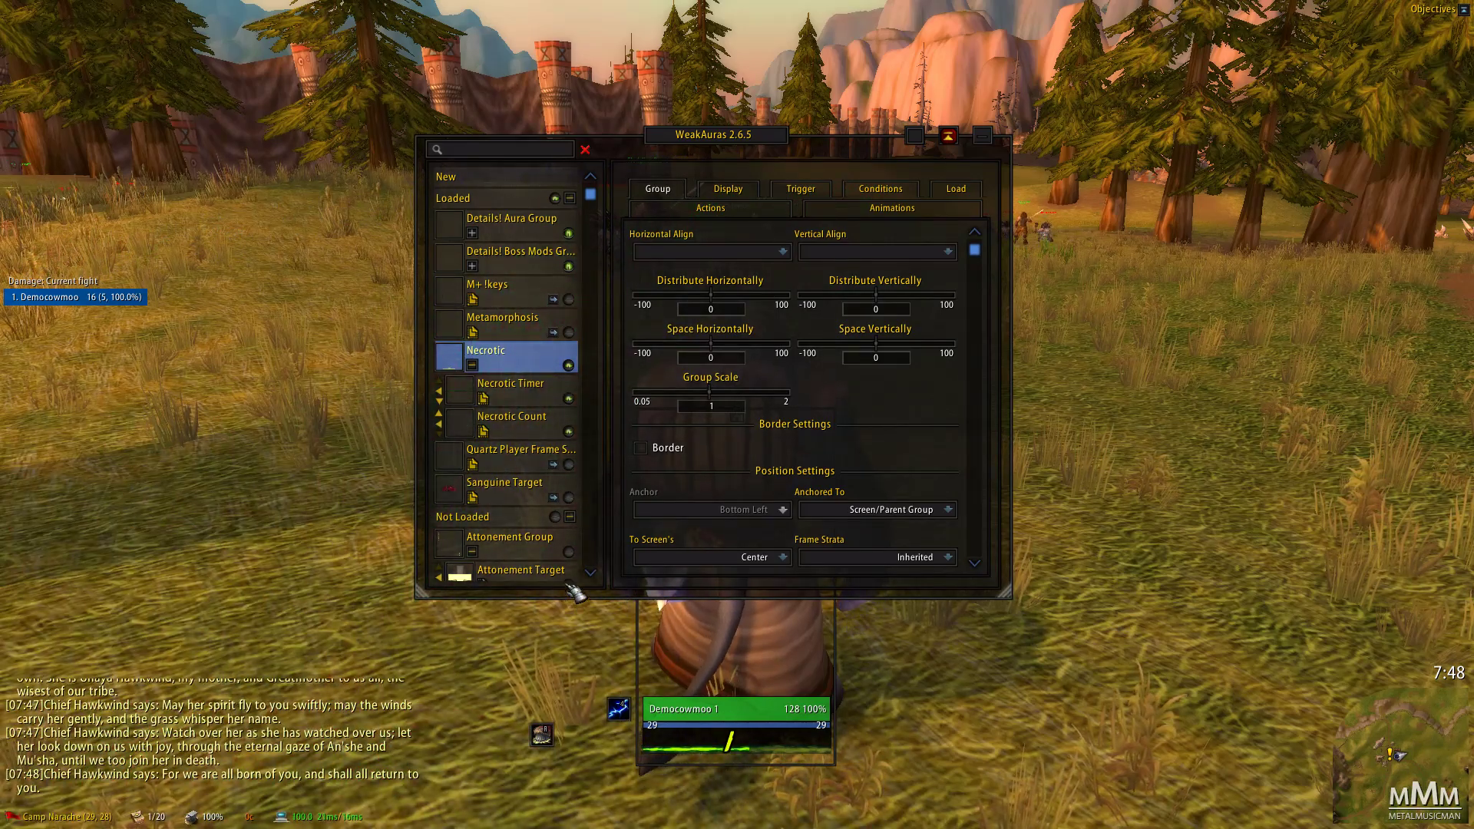
pyautogui.click(507, 488)
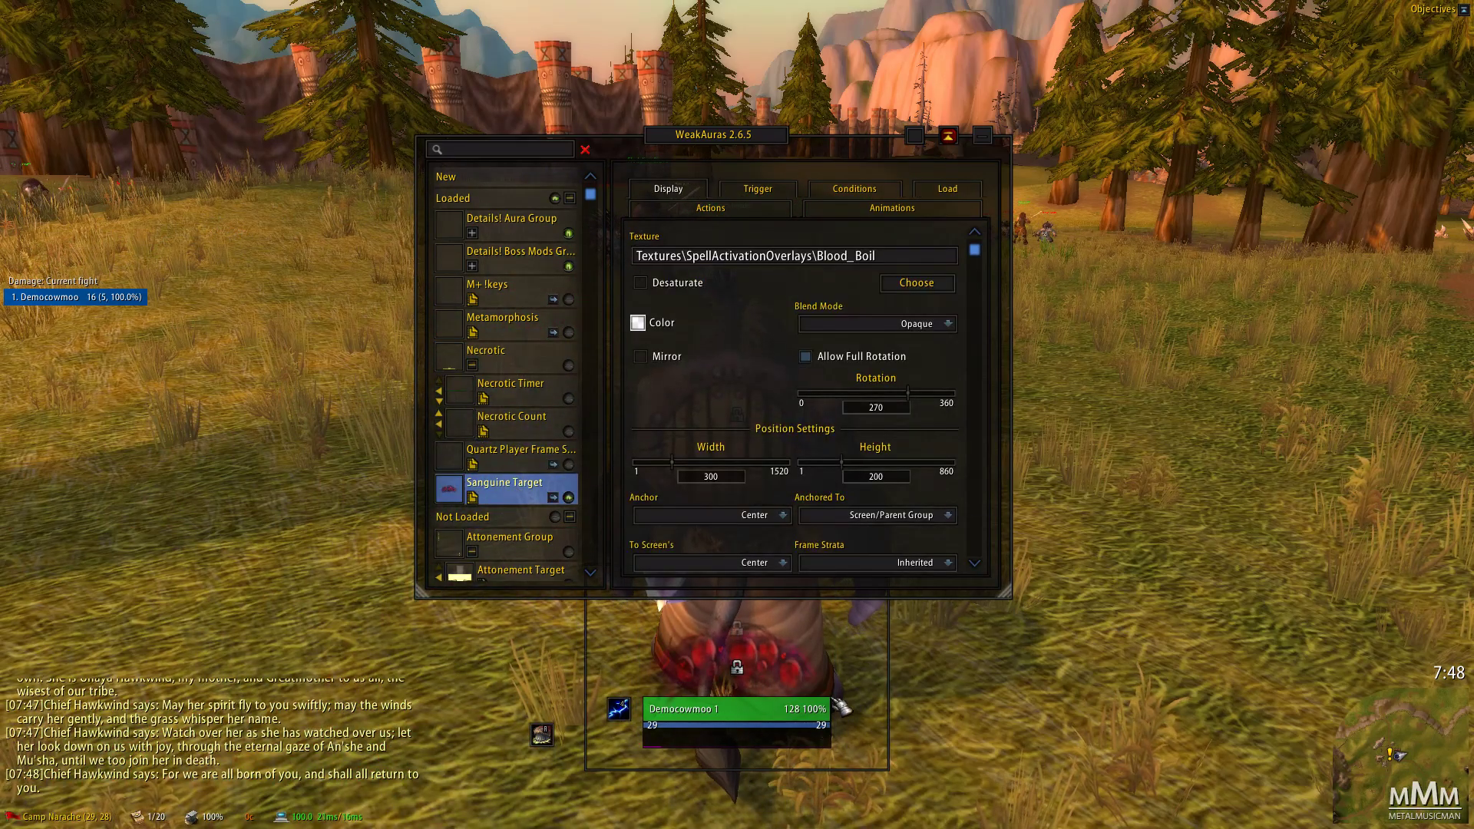
# - Target a Bristleback Invader to check the Sanguine Target overlay on the target frame, and look through the unloaded auras
pyautogui.press('a')
pyautogui.press('d')
pyautogui.press('Tab')
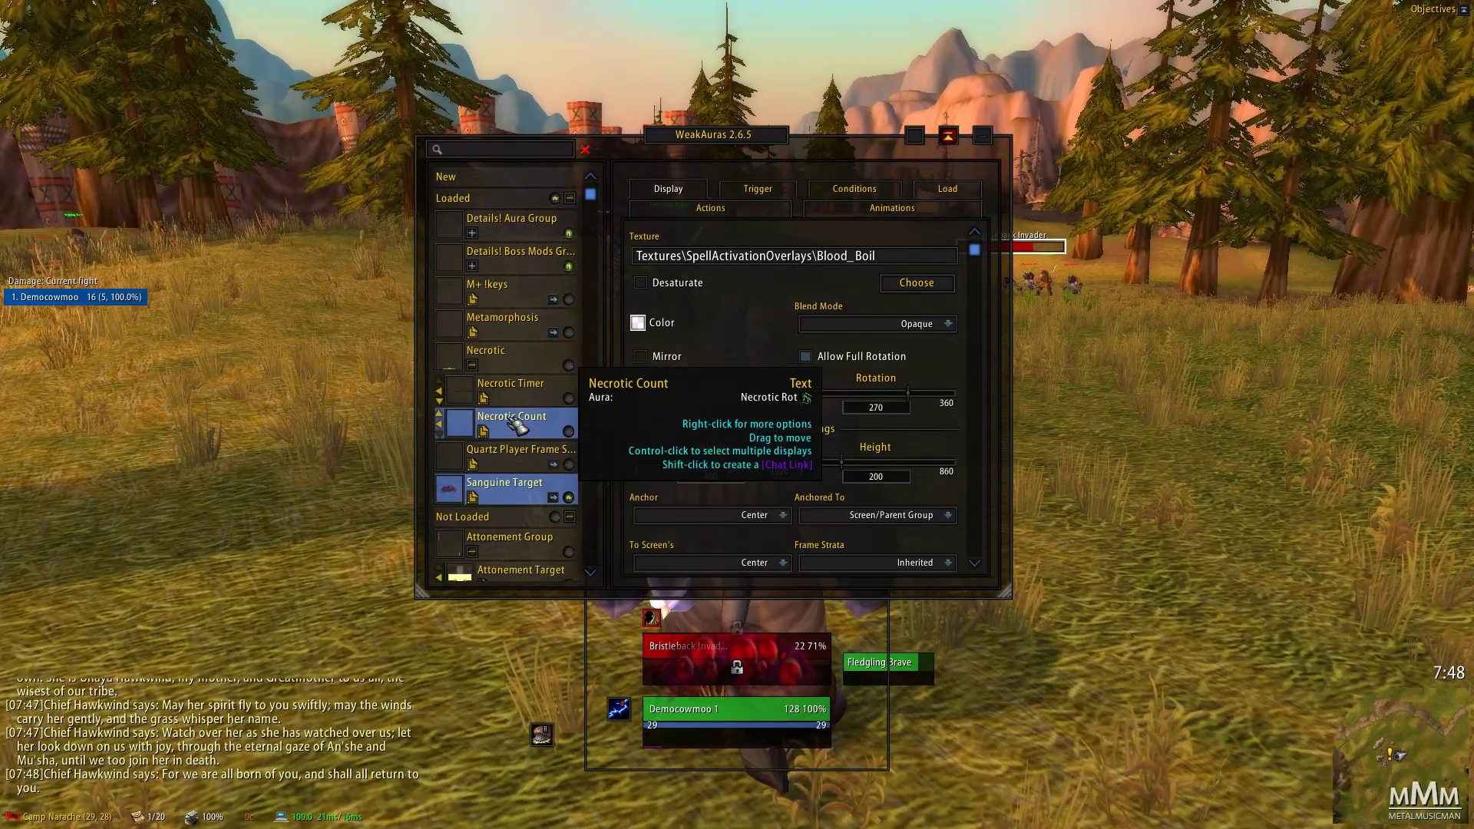
pyautogui.scroll(-10, 512, 423)
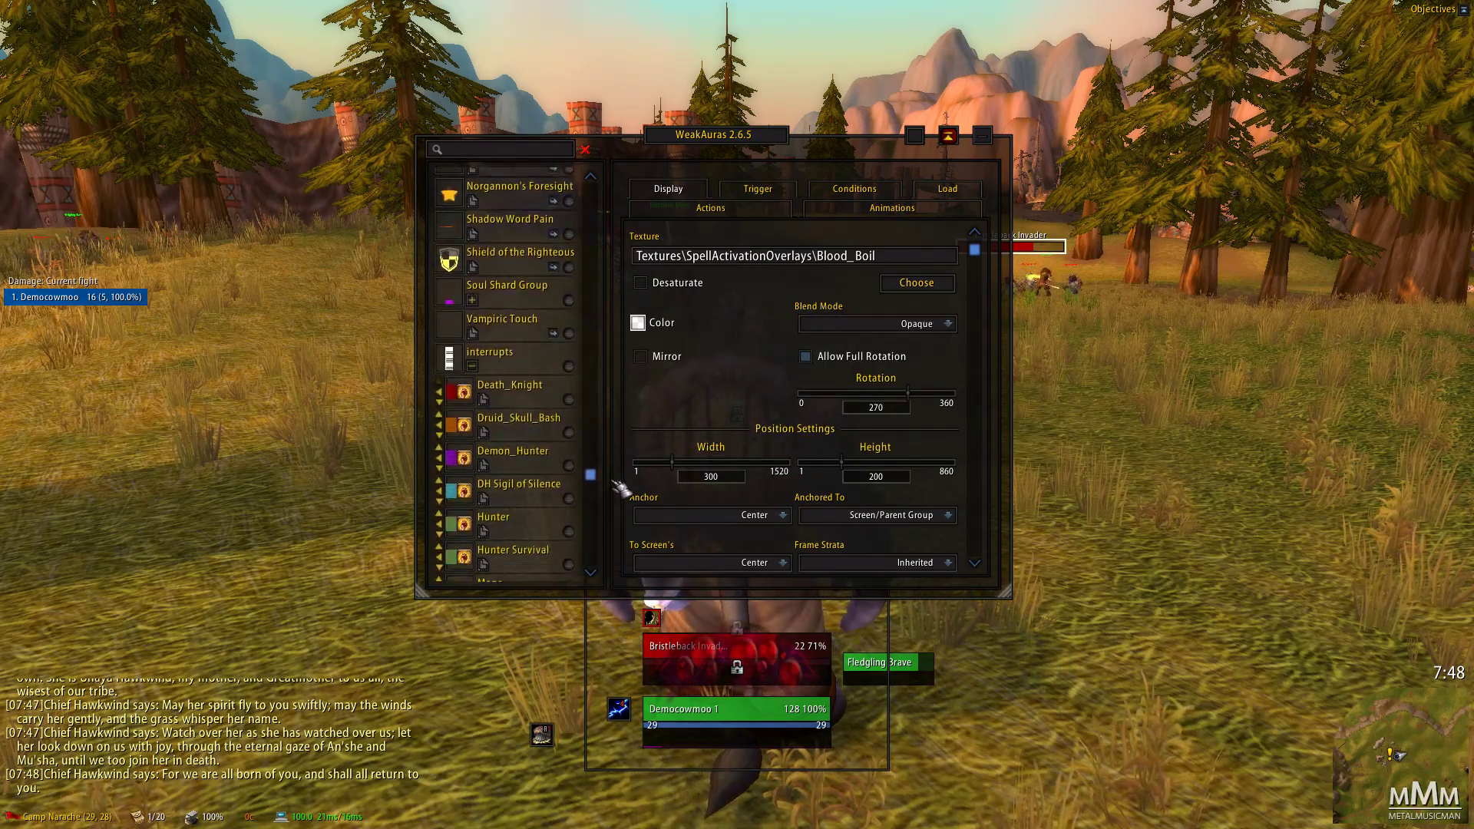
# - Look through the unloaded interrupts auras, and preview the Soul Shard Group and the Last Resort aura
pyautogui.scroll(-3, 553, 476)
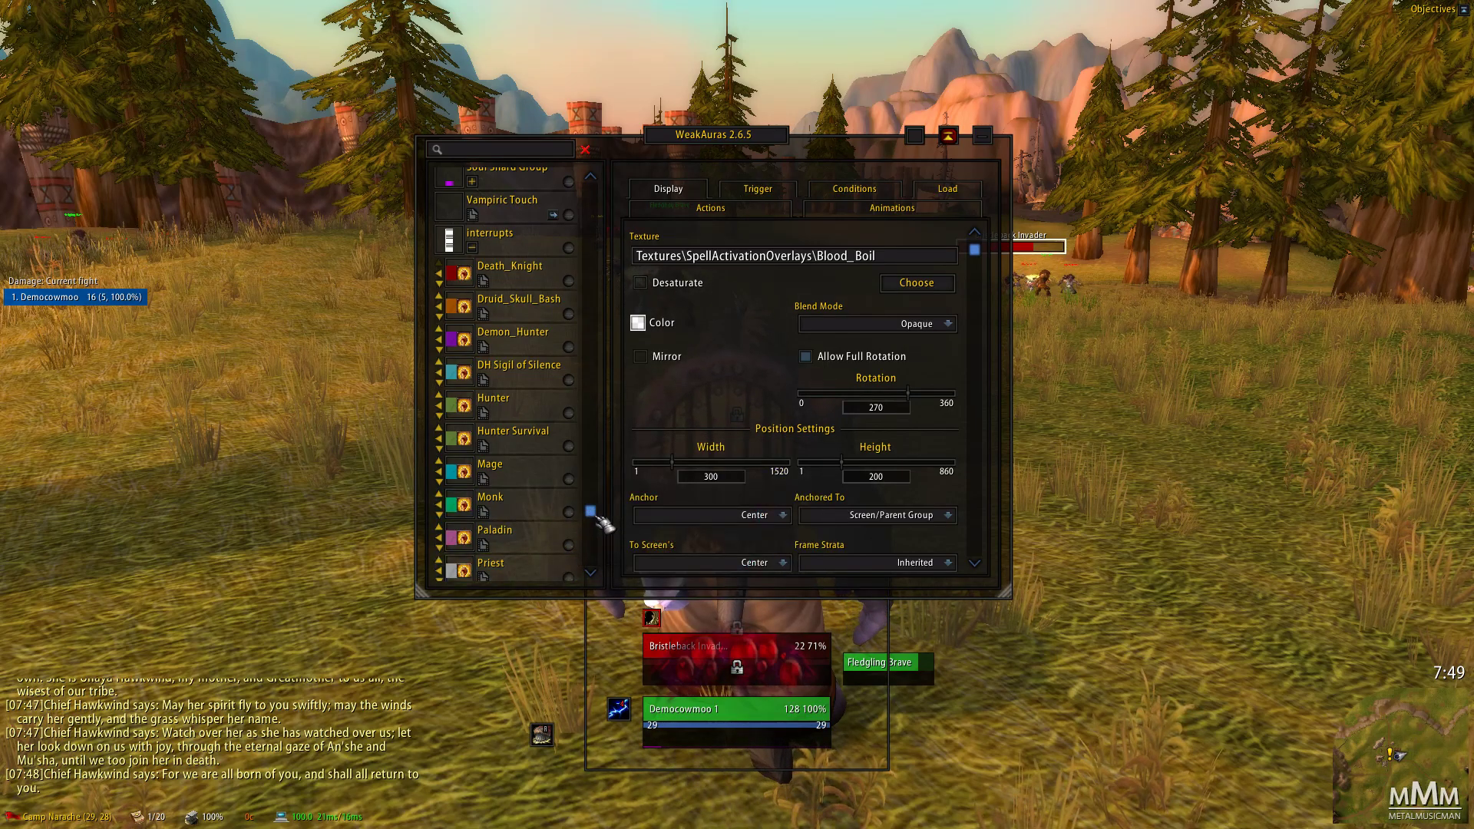
pyautogui.moveTo(600, 516); pyautogui.dragTo(605, 456)
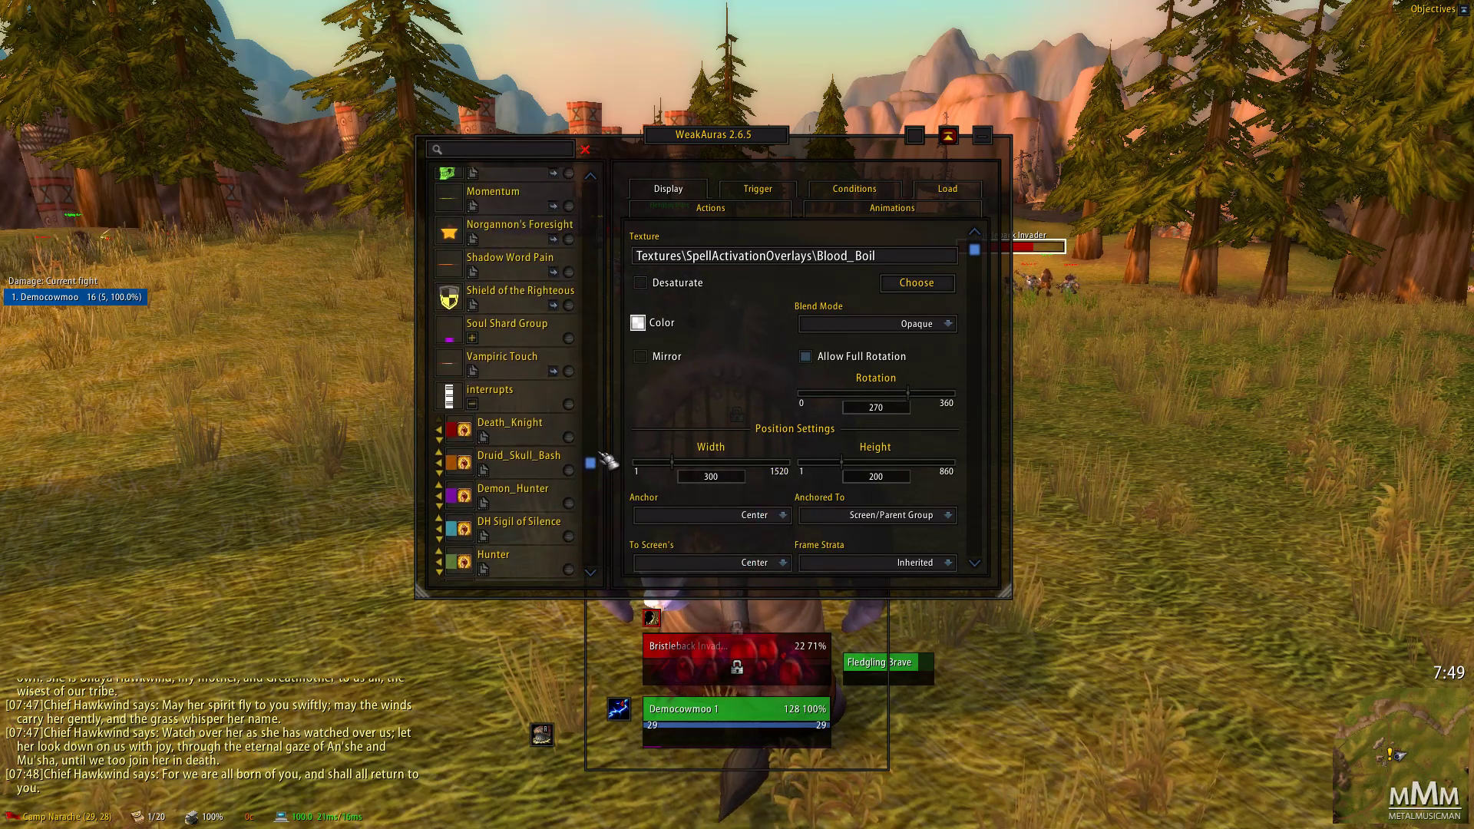
pyautogui.click(514, 328)
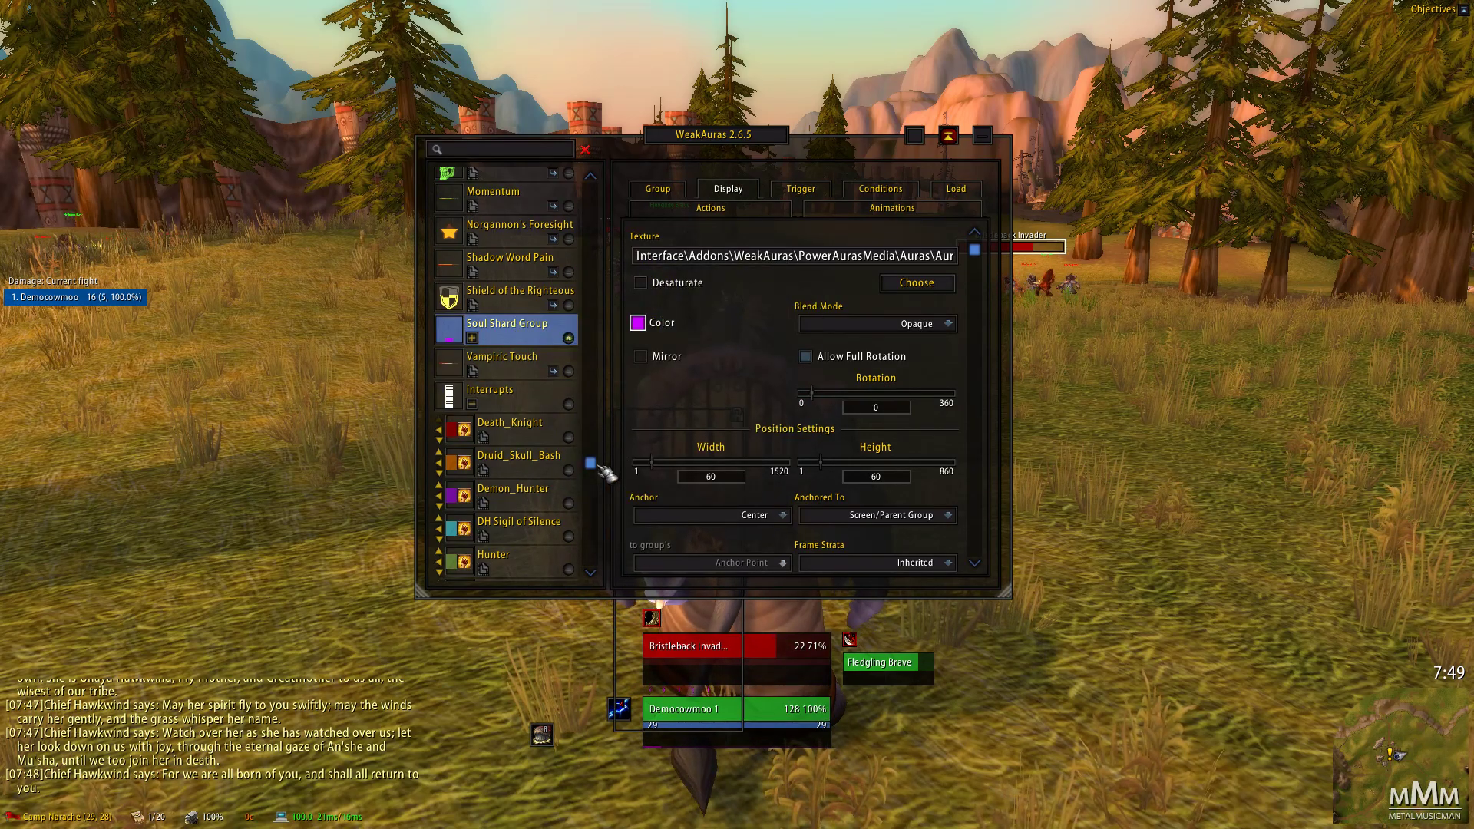
pyautogui.scroll(6, 601, 466)
pyautogui.click(503, 357)
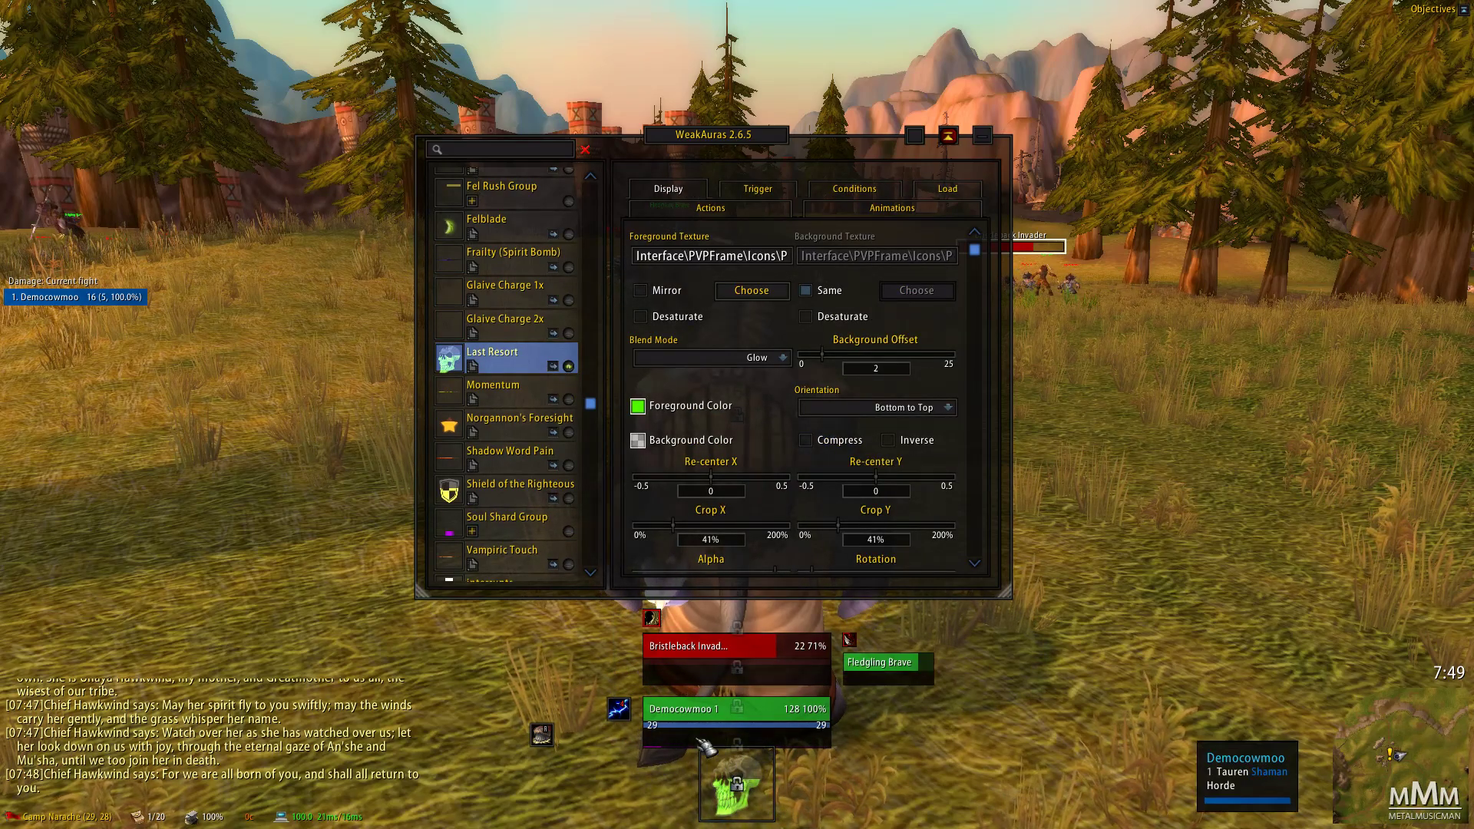
# - Preview the Externals and Demon Spikes auras on the player frame
pyautogui.moveTo(592, 403); pyautogui.dragTo(596, 321)
pyautogui.click(515, 448)
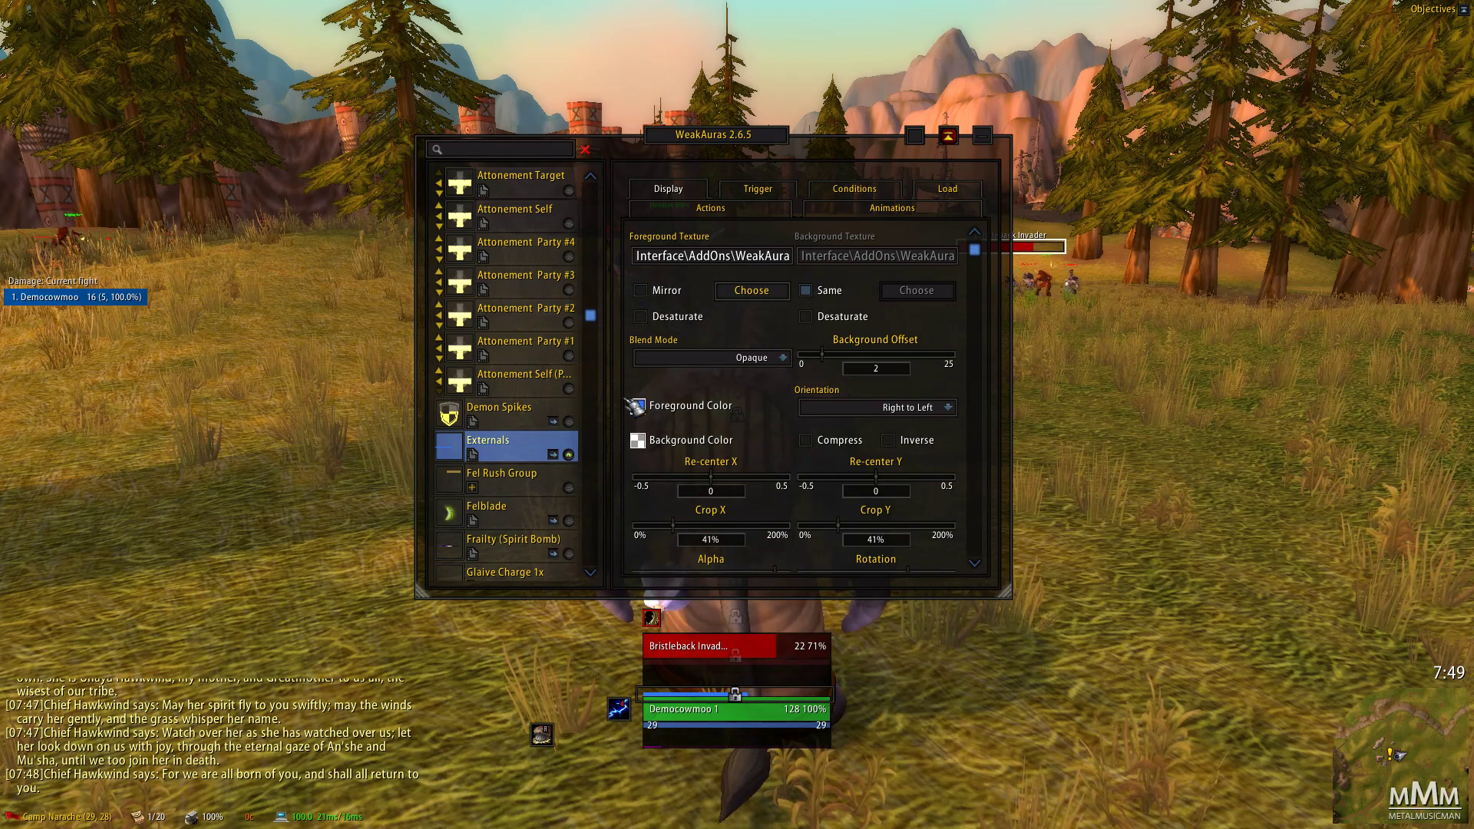
pyautogui.click(527, 423)
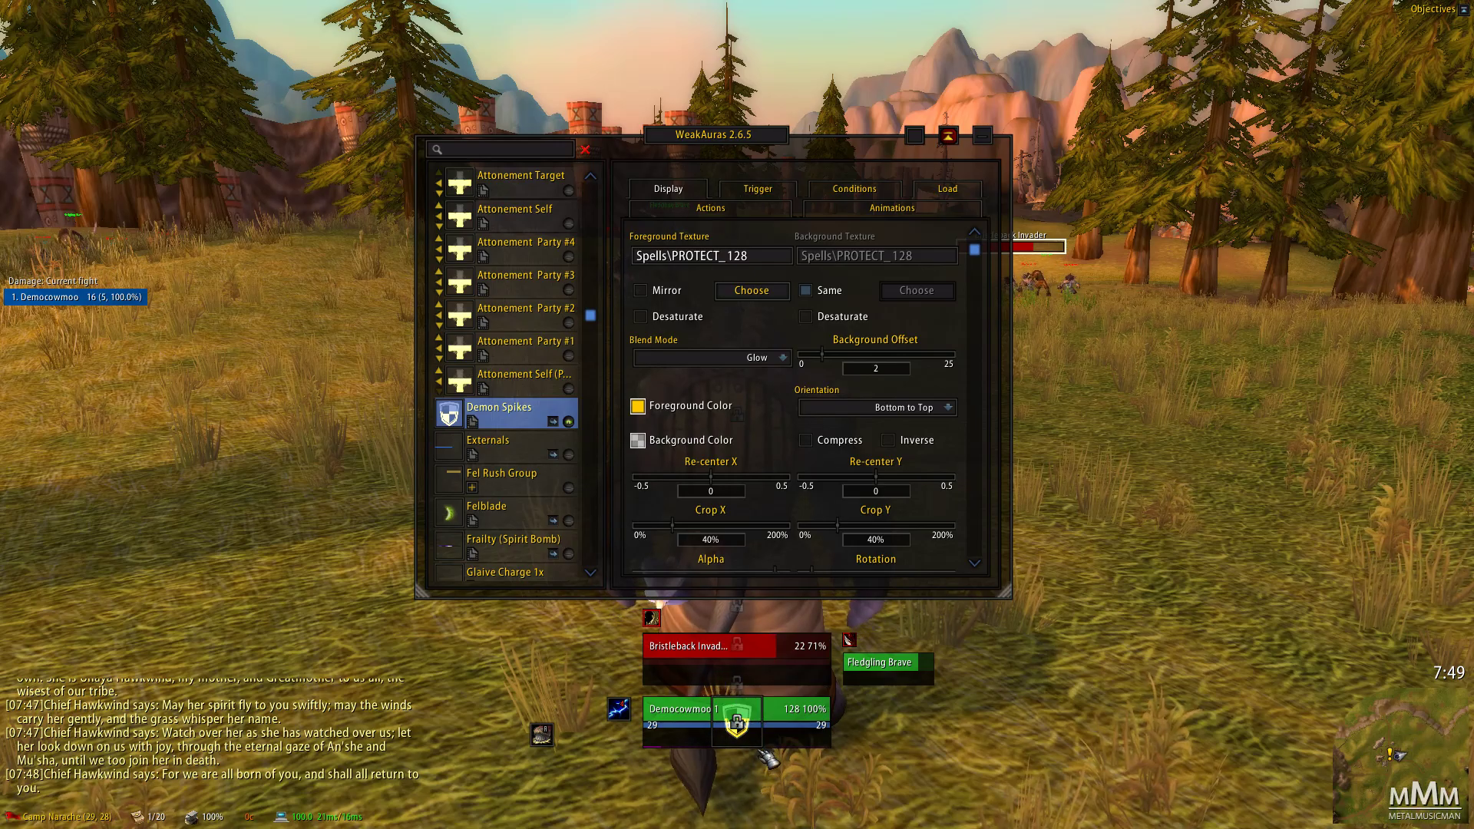
# - Review the loaded auras and the Attonement Group, and preview the Frailty (Spirit Bomb) aura on the target frame
pyautogui.moveTo(598, 315); pyautogui.dragTo(618, 193)
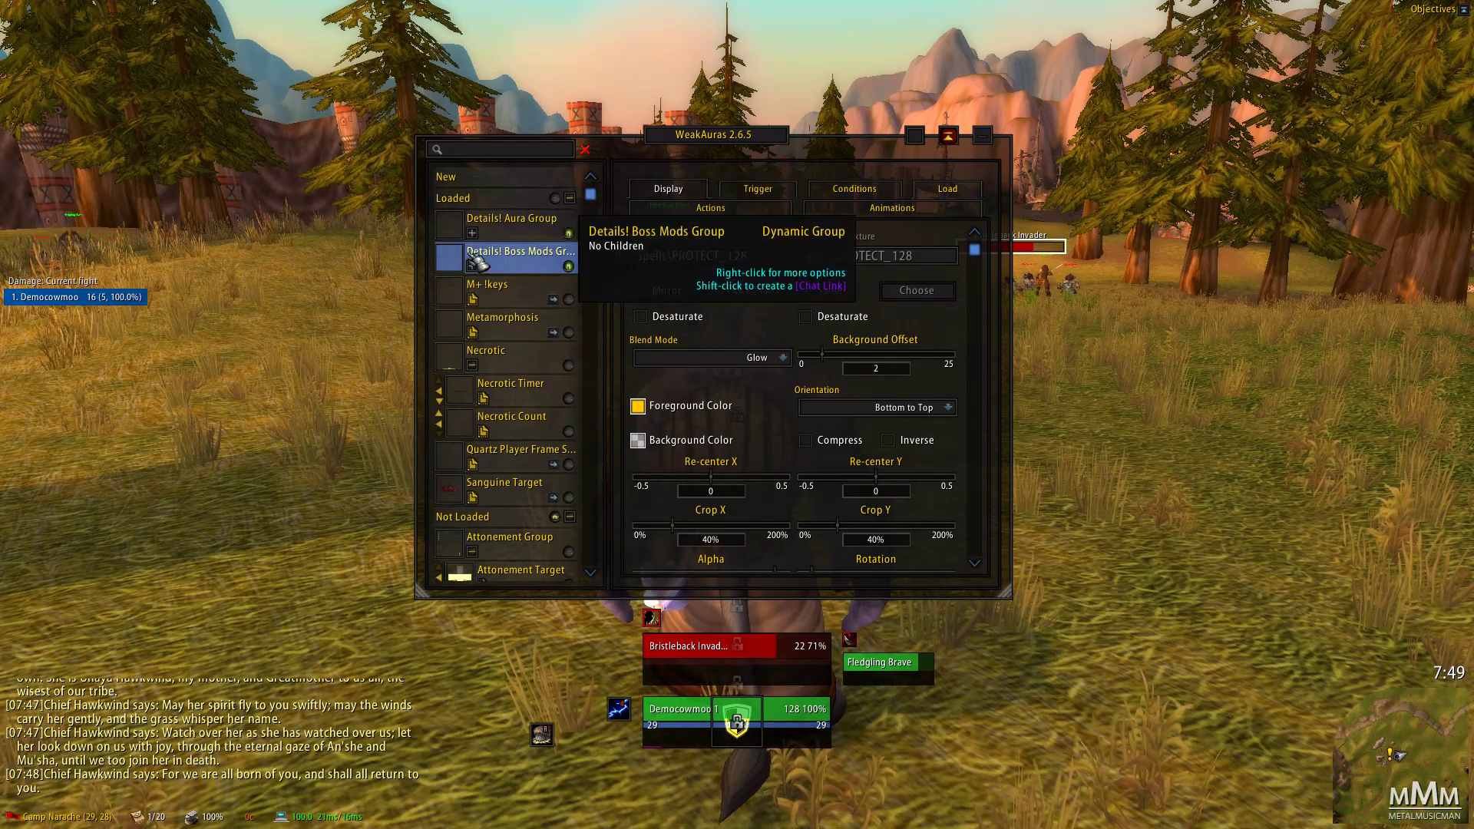
pyautogui.scroll(-5, 491, 350)
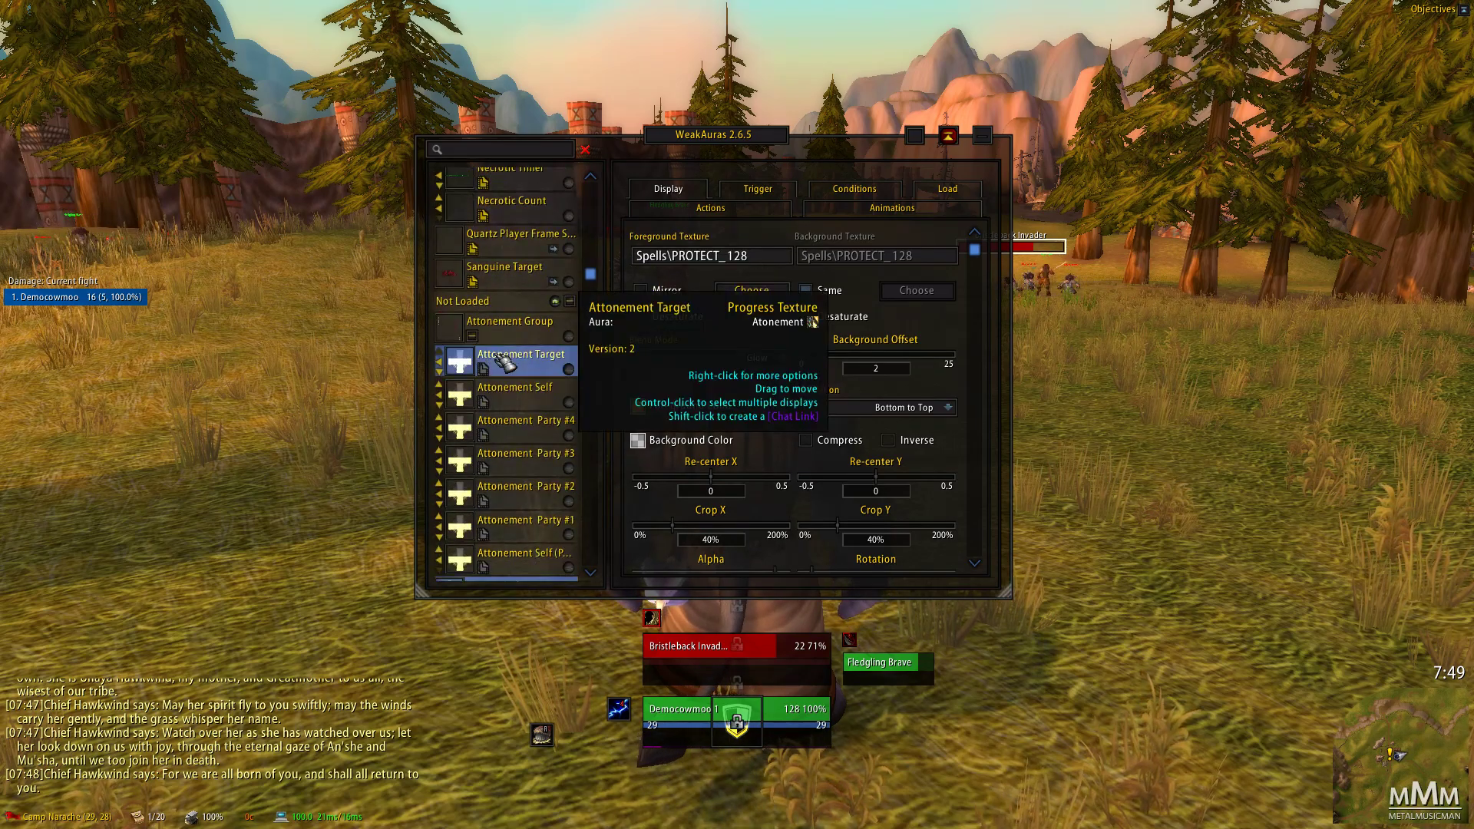
pyautogui.moveTo(598, 275); pyautogui.dragTo(615, 401)
pyautogui.click(499, 291)
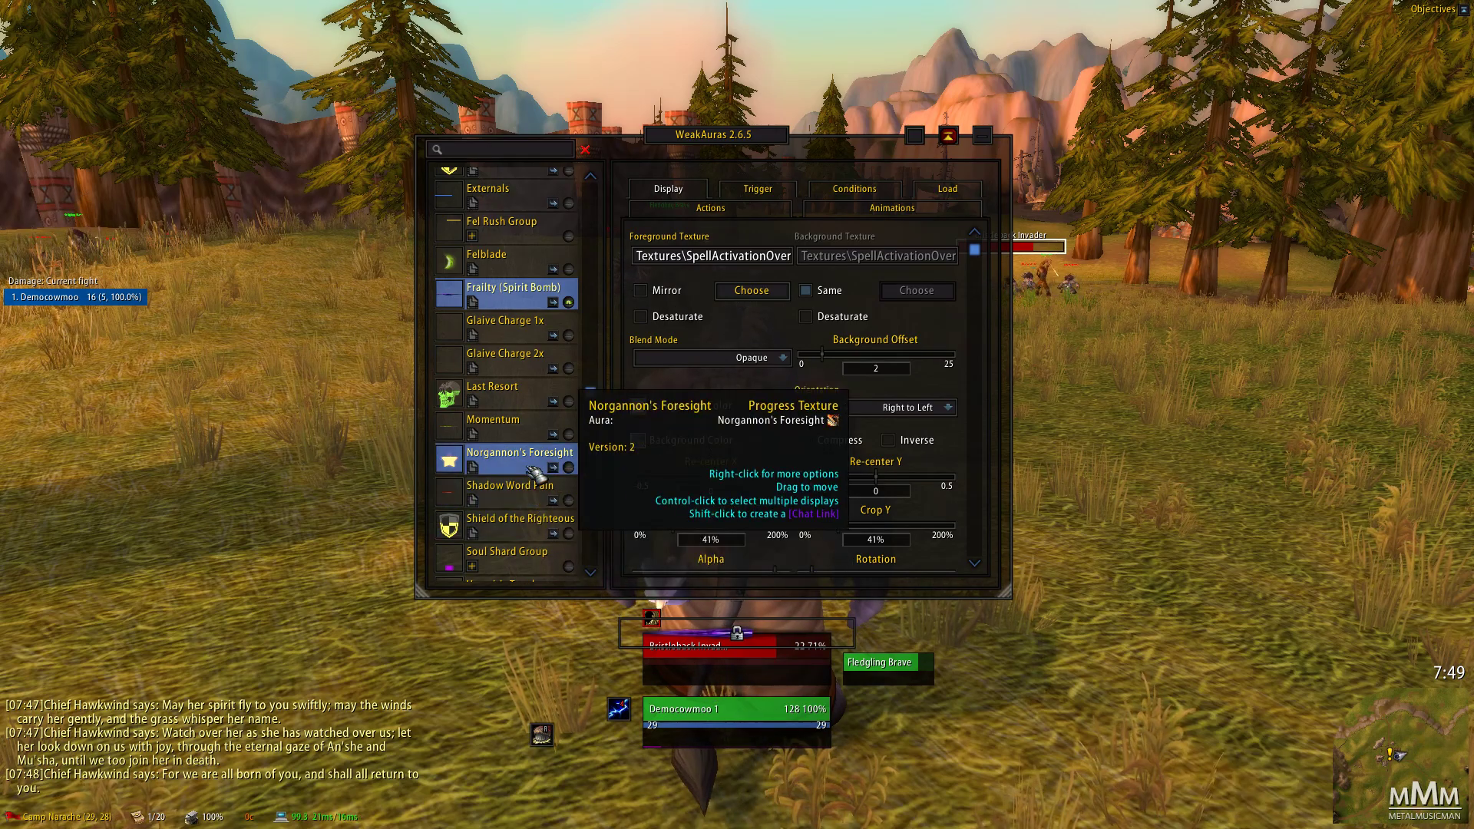
pyautogui.scroll(-3, 536, 474)
pyautogui.scroll(2, 536, 474)
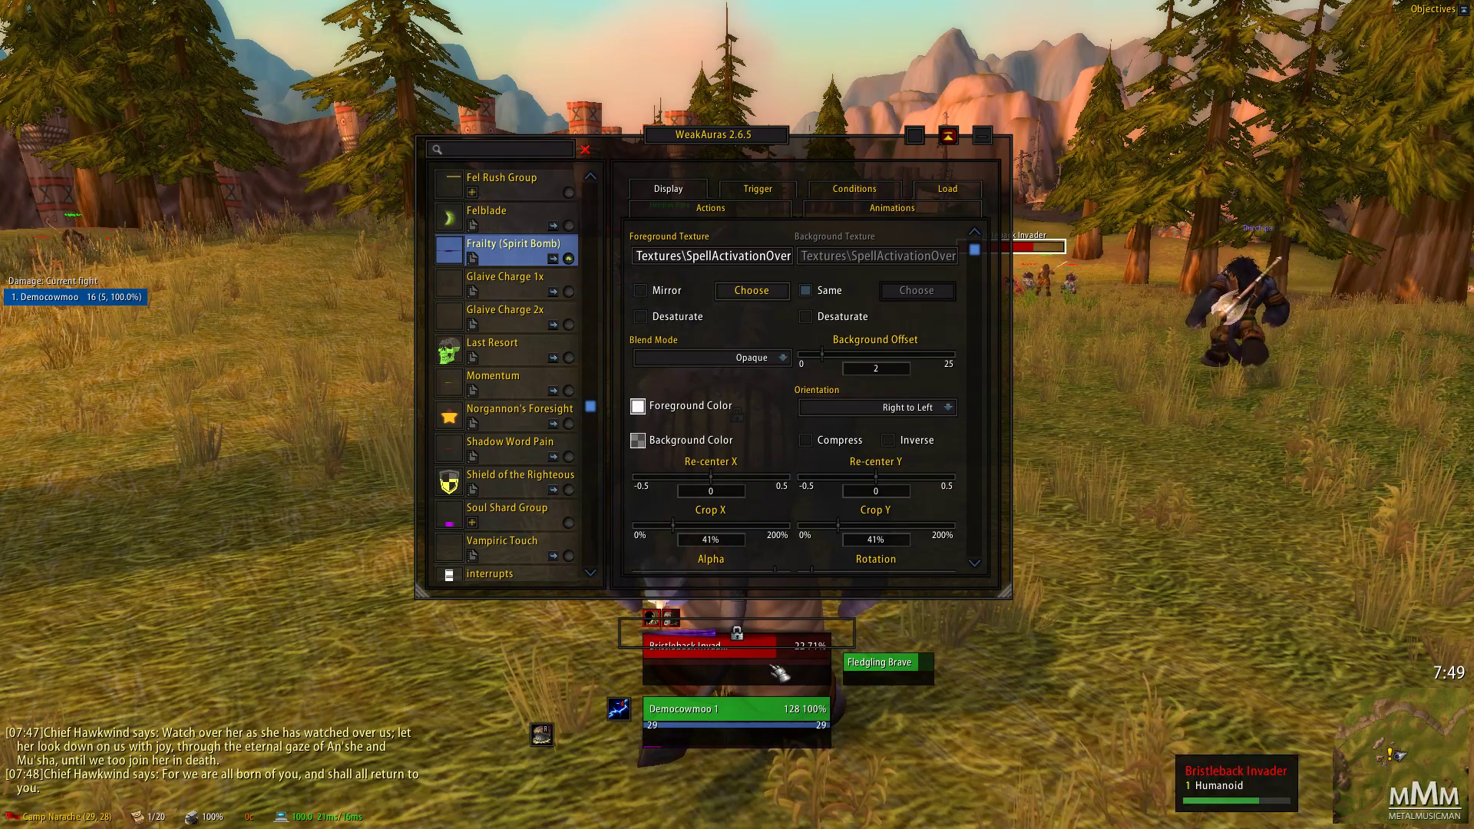
# - Close the WeakAuras options, clear the Bristleback Invader target, and run back toward the training dummies in Camp Narache
pyautogui.press('Escape')
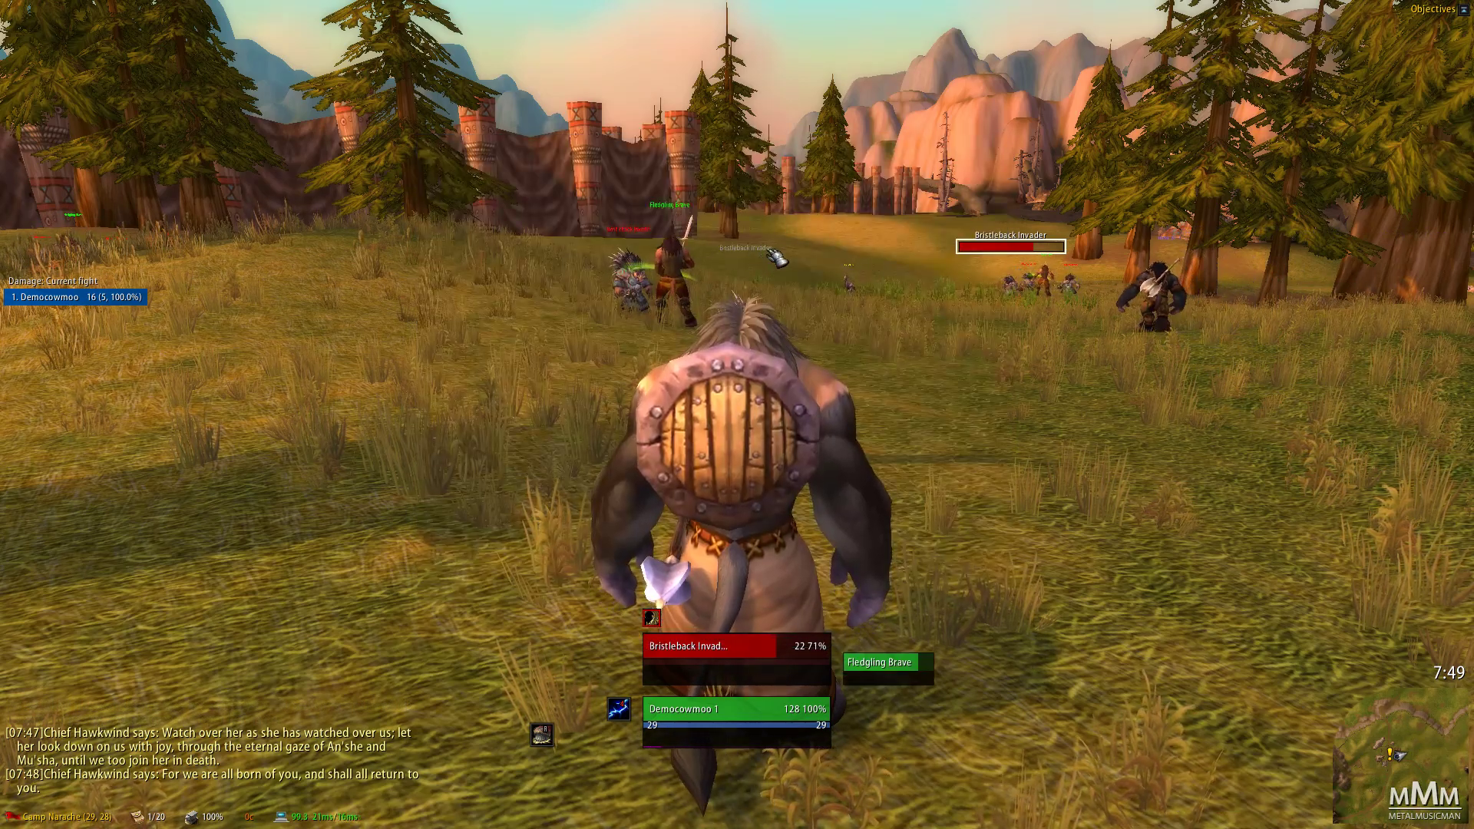
pyautogui.press('Escape')
pyautogui.moveTo(898, 379); pyautogui.dragTo(583, 383)
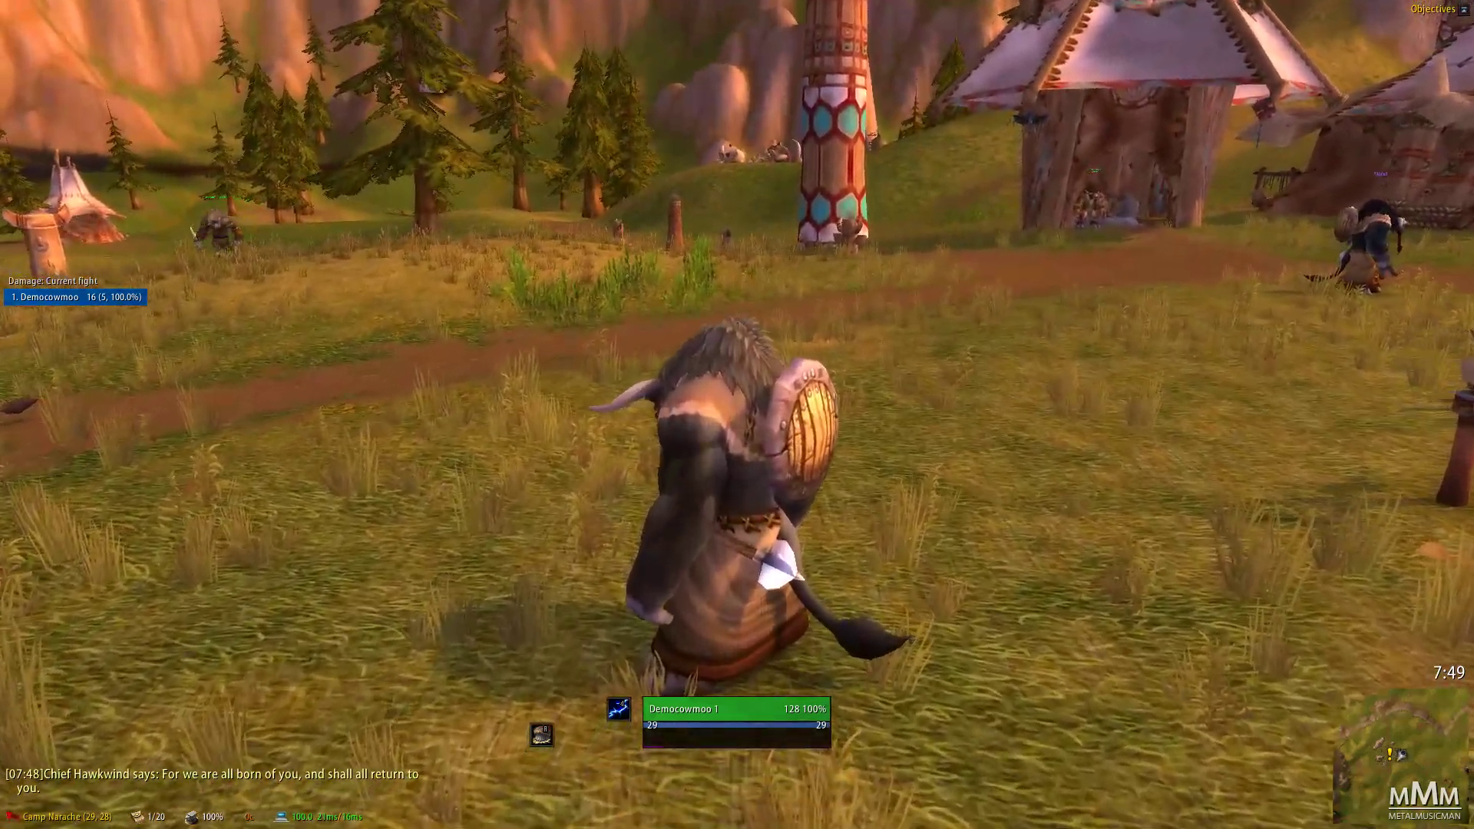
pyautogui.rightClick(910, 385)
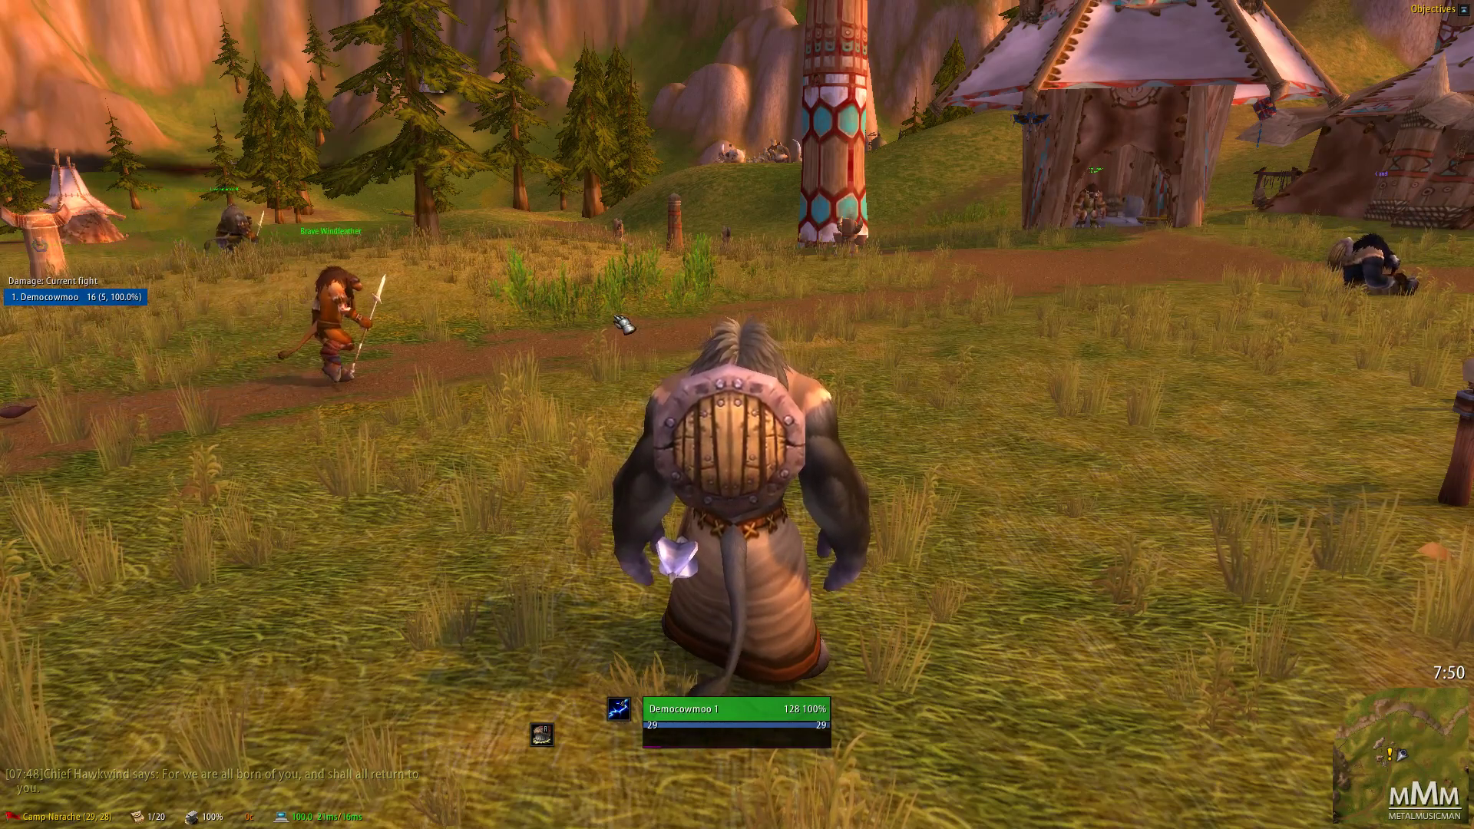
pyautogui.moveTo(619, 319); pyautogui.dragTo(656, 326)
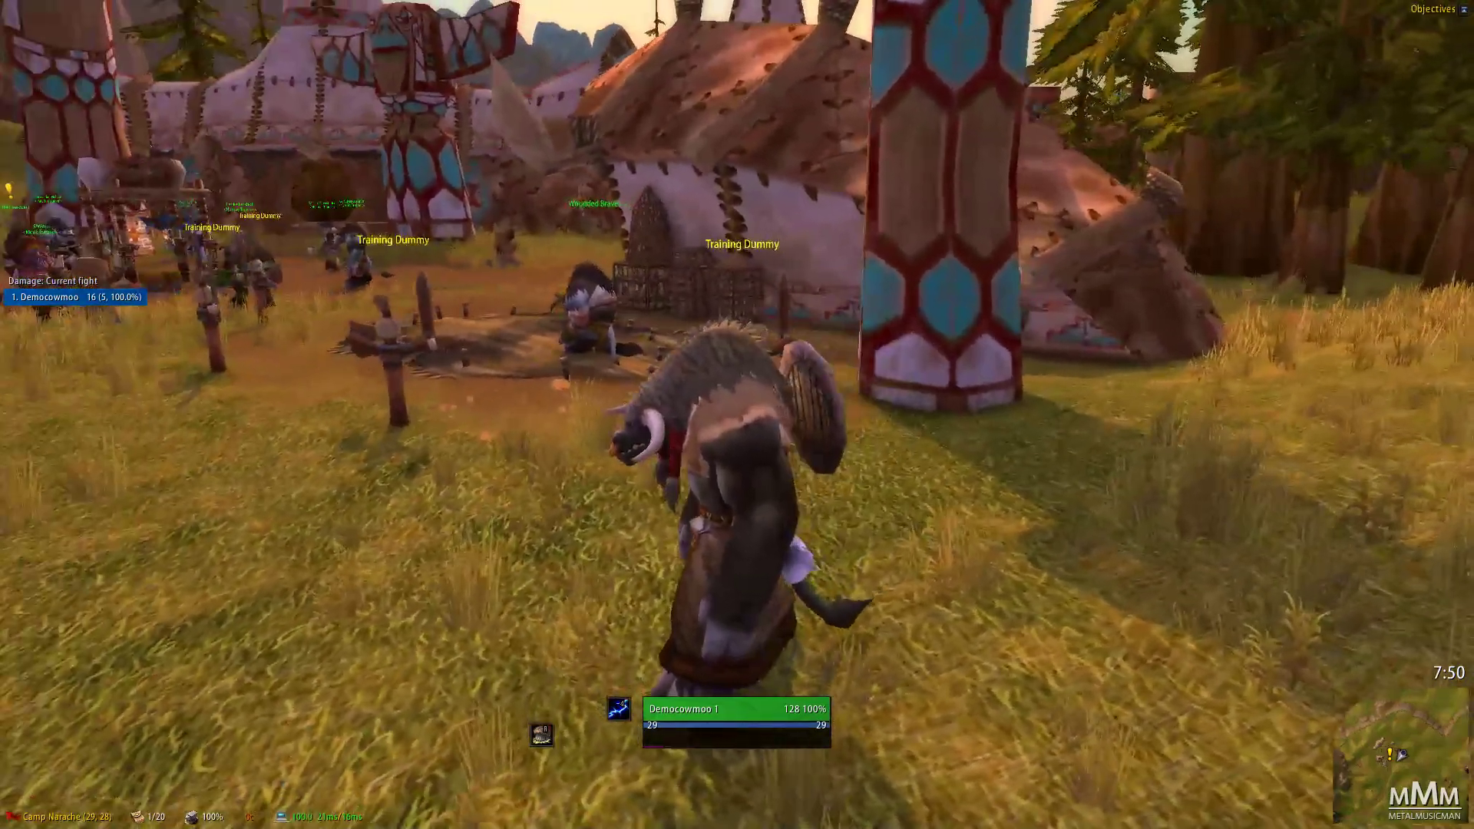